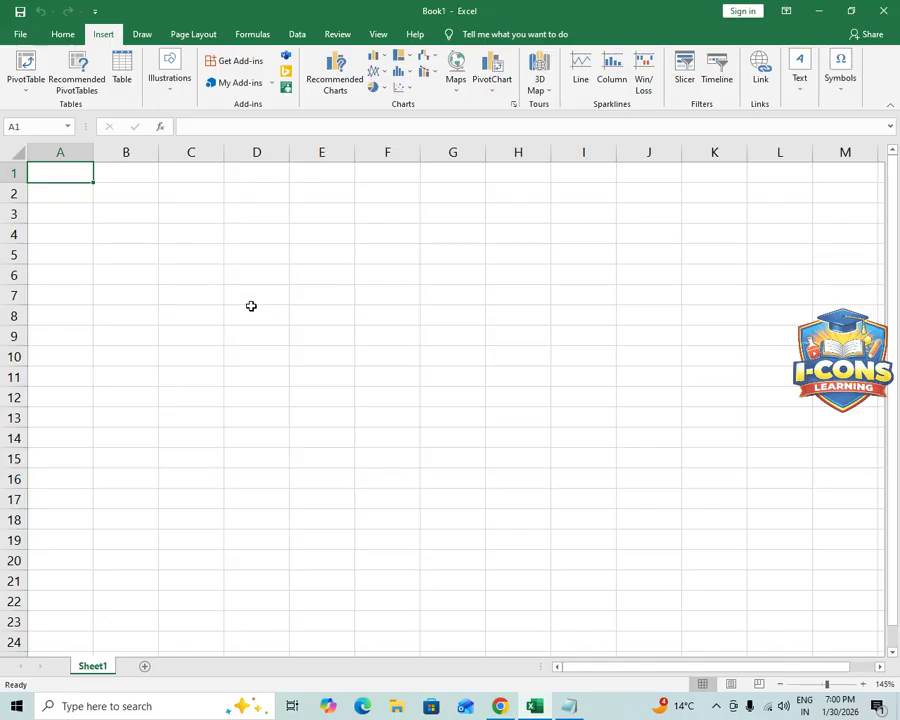
left_click(70, 34)
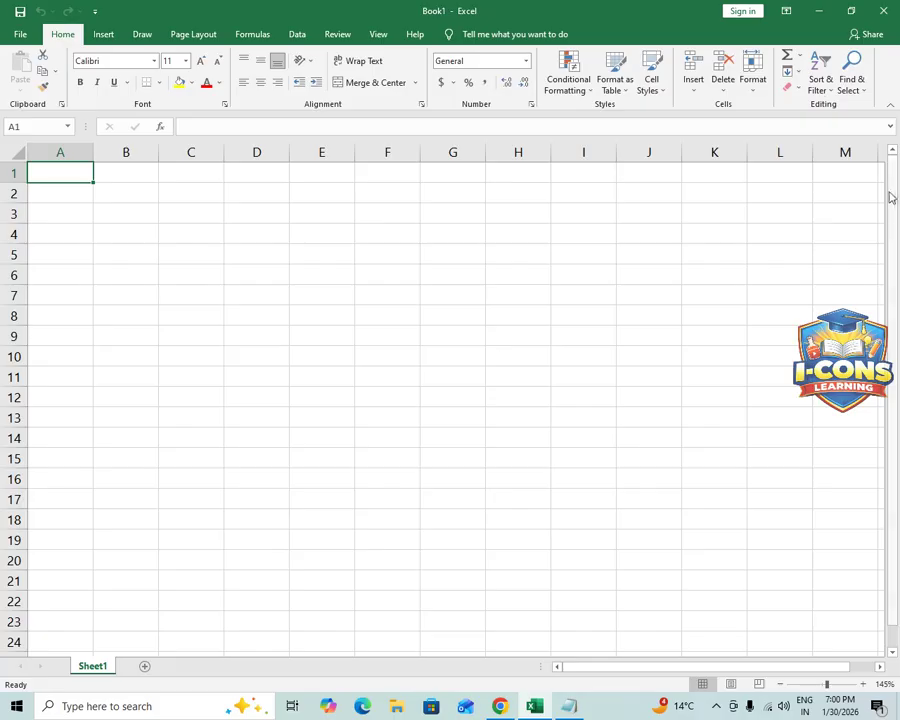
left_click(795, 74)
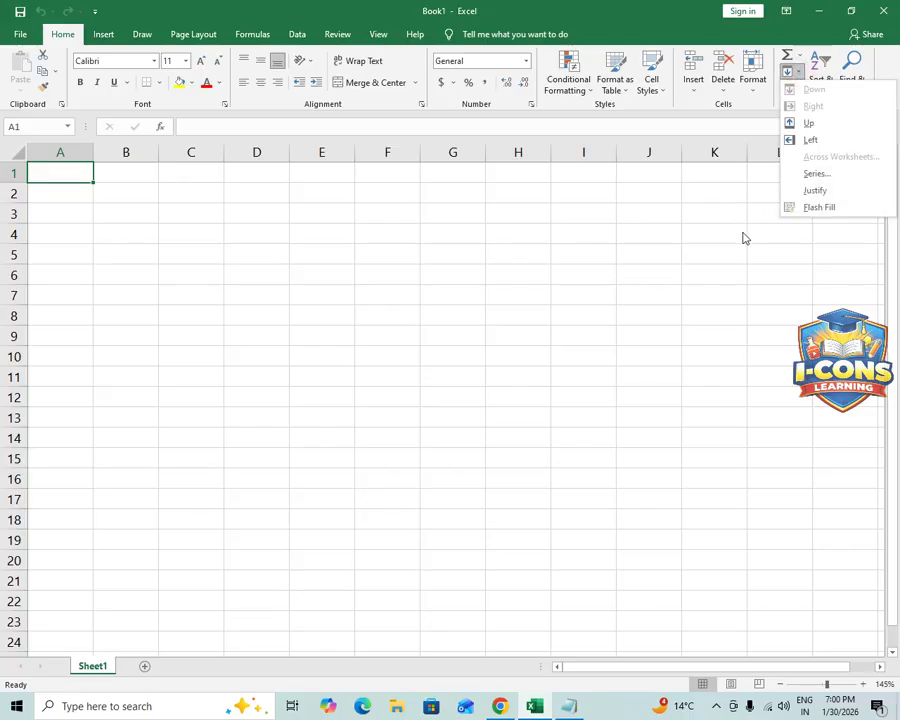
left_click(699, 236)
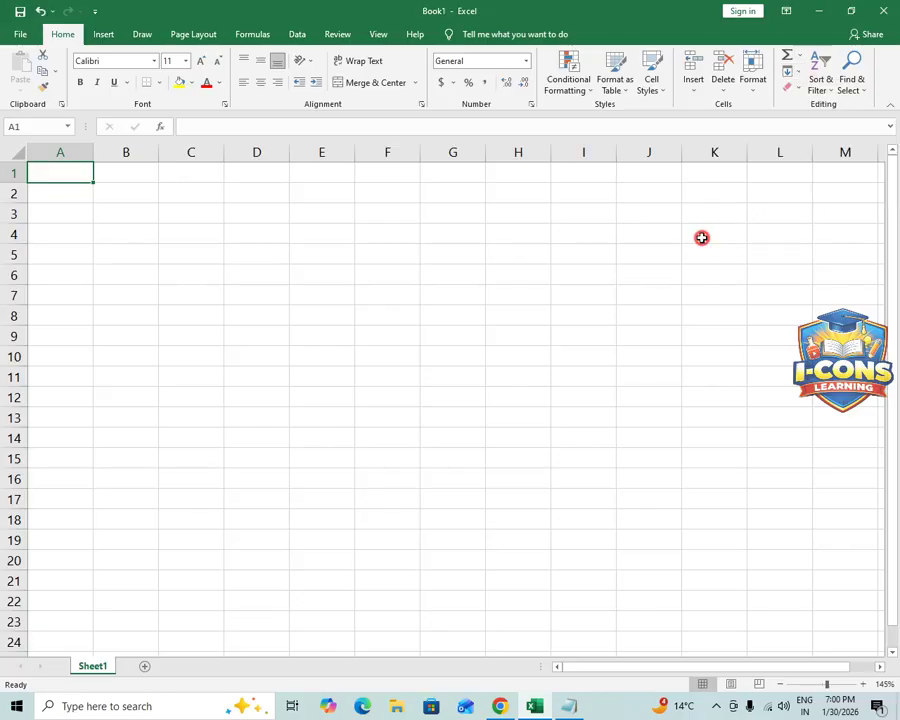
left_click(798, 91)
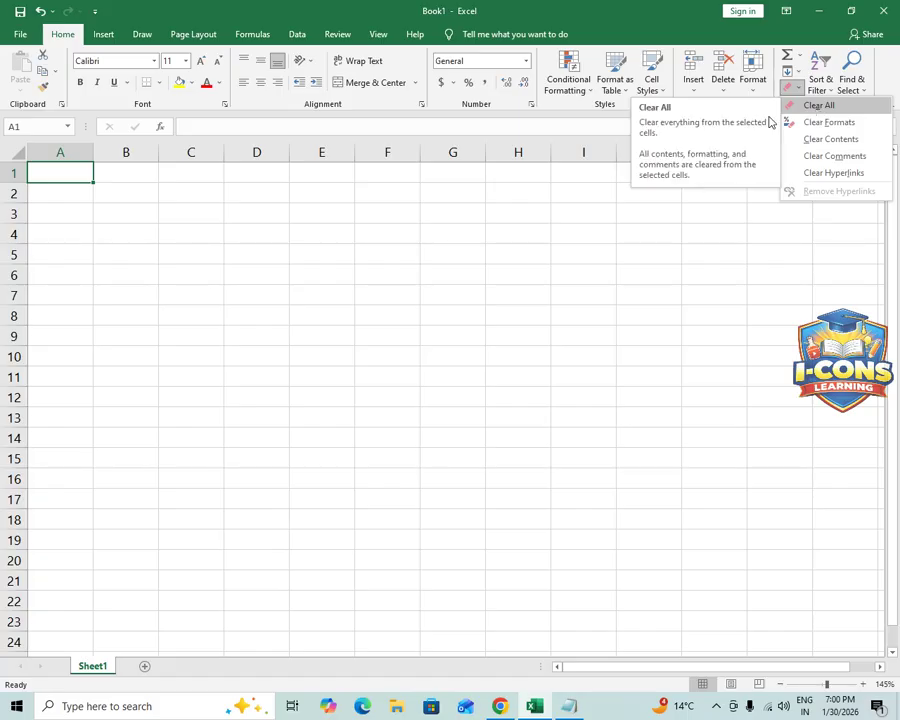
left_click(814, 106)
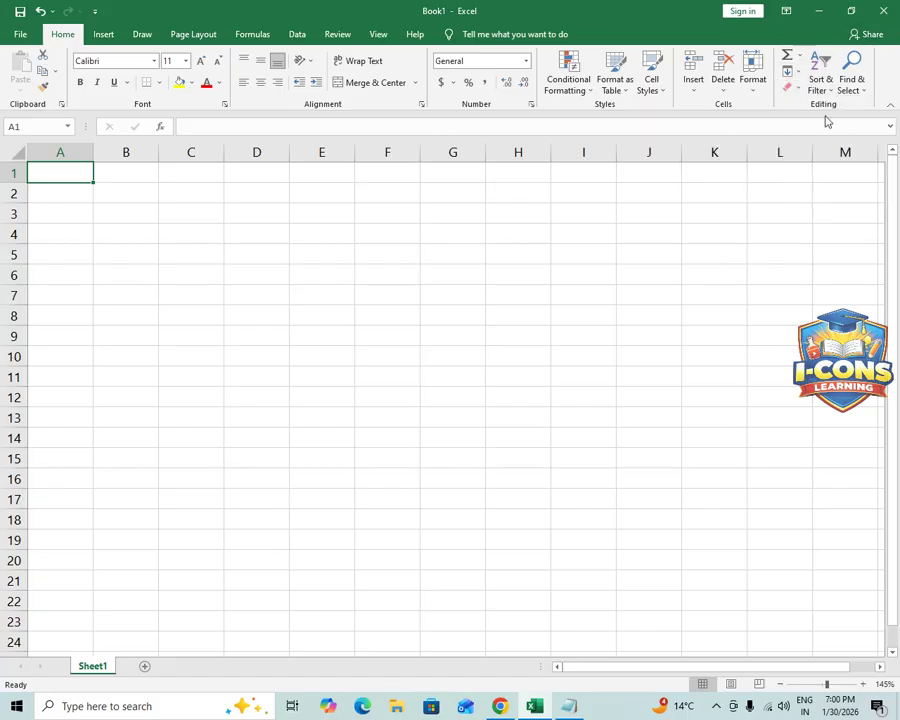
left_click(793, 89)
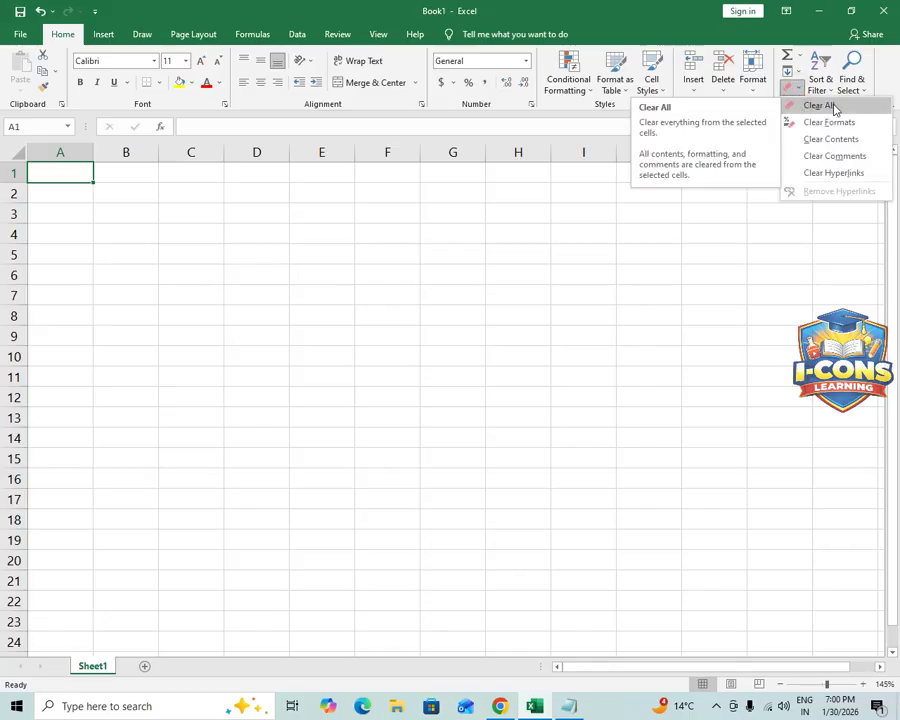
left_click(642, 298)
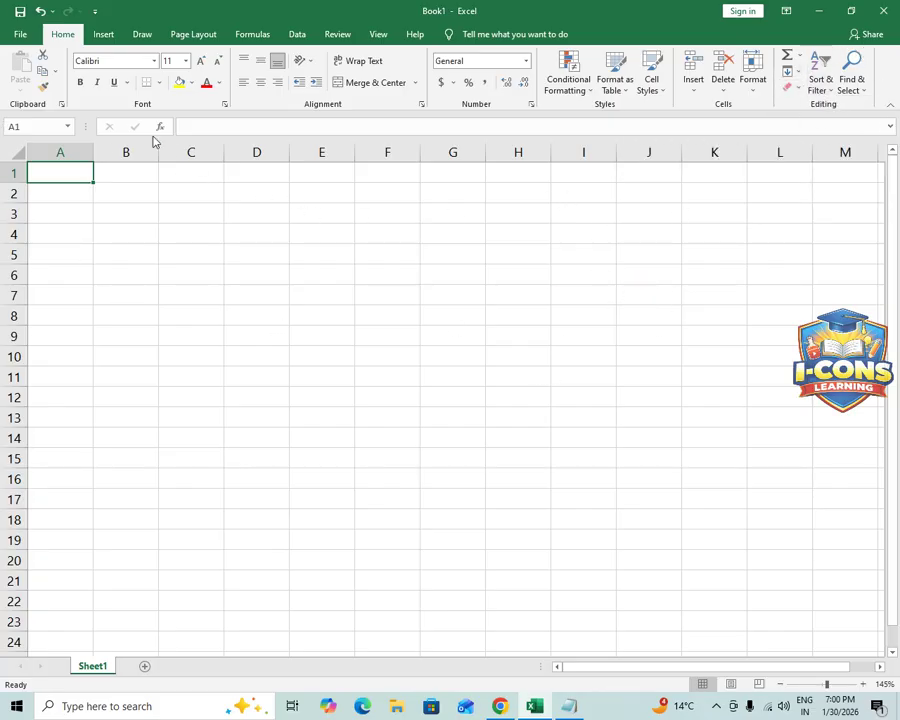
Open the recent workbook SALARY DATAA from drive D
left_click(20, 34)
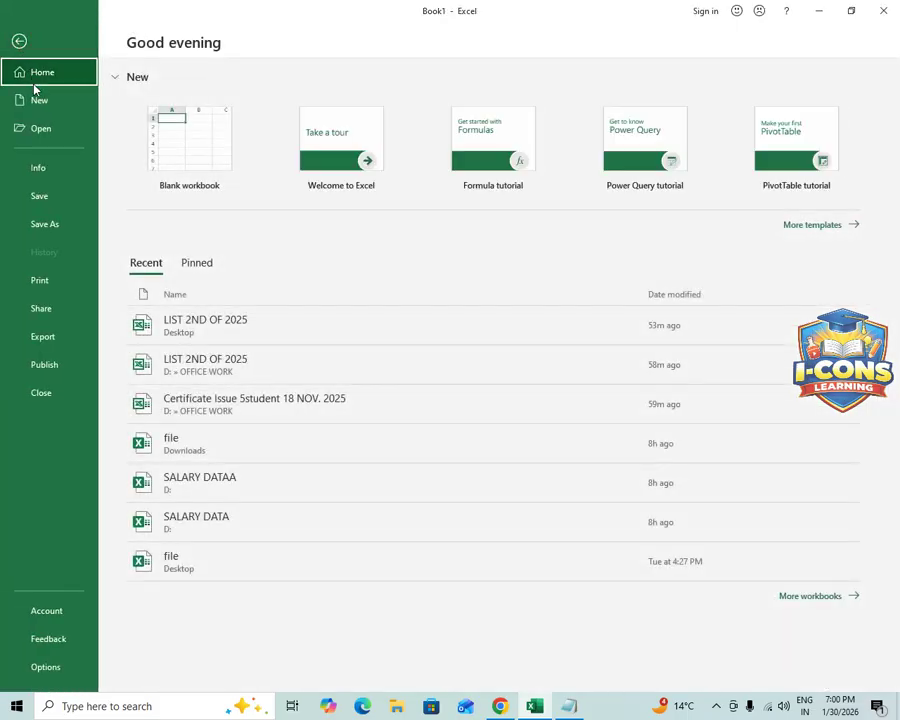
left_click(230, 490)
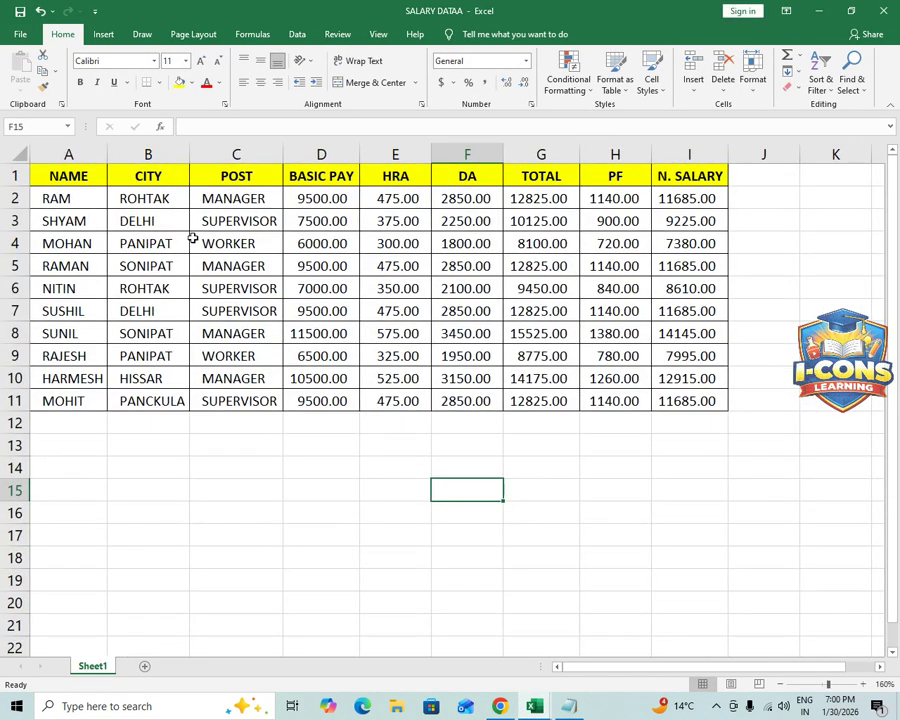
left_click_drag(97, 180, 644, 176)
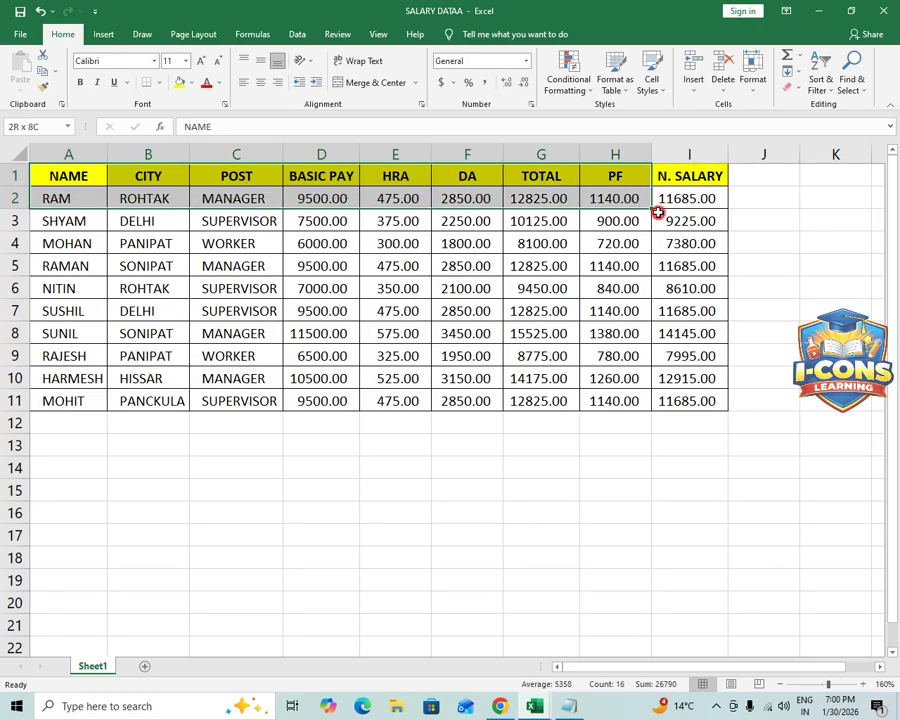
left_click(510, 356)
Make the entries under NAME in A2:A11 bold and widen column A slightly
left_click_drag(55, 198, 74, 400)
left_click(80, 82)
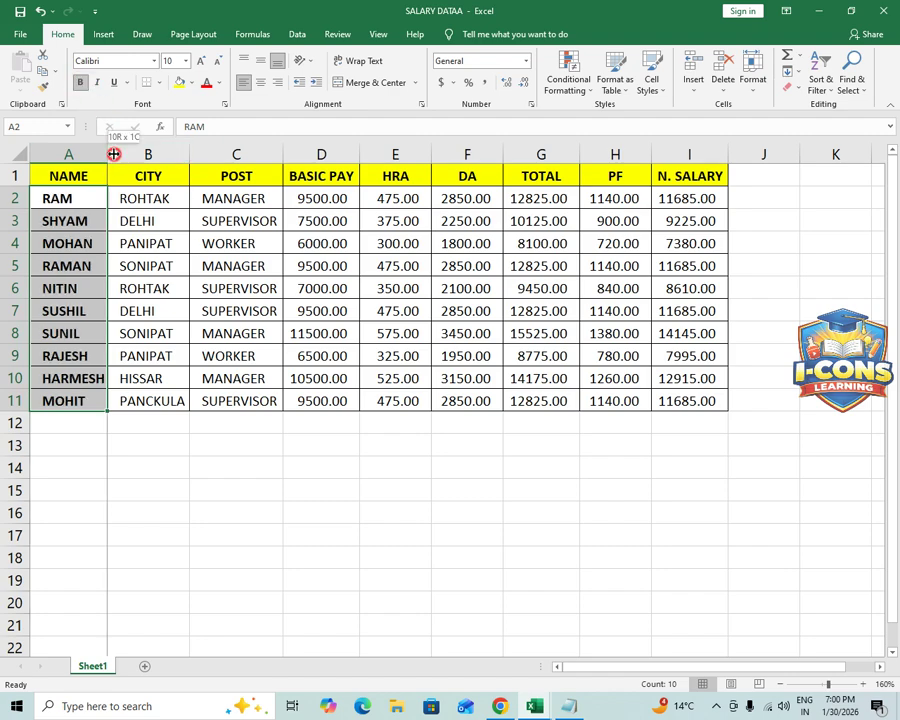
left_click_drag(110, 154, 127, 155)
left_click(165, 444)
left_click(66, 266)
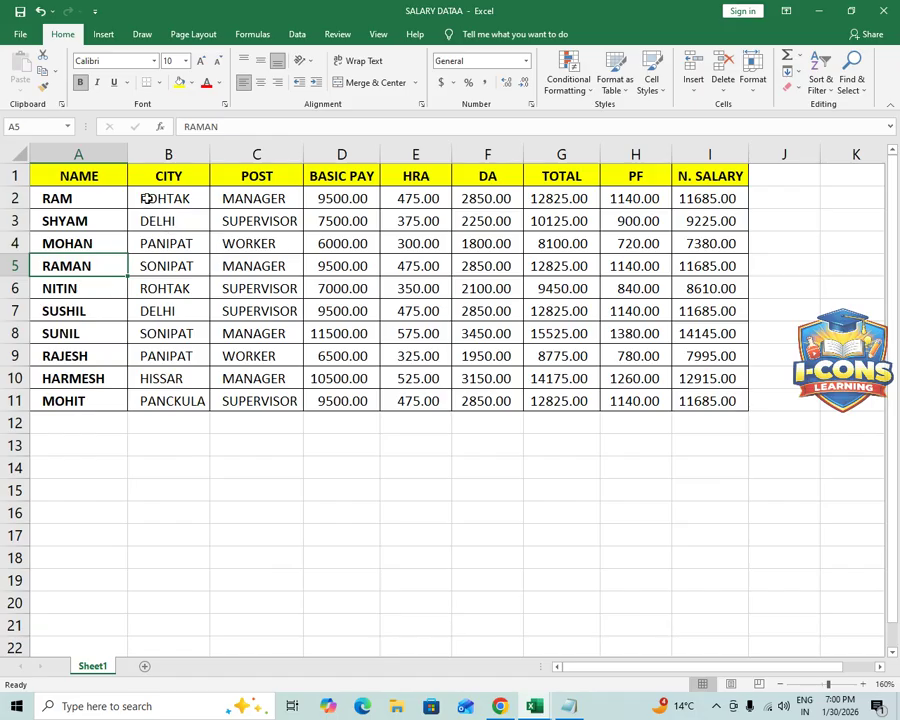
Set the font colour of the data range B2:I11 to red
left_click_drag(137, 202, 703, 392)
left_click(206, 84)
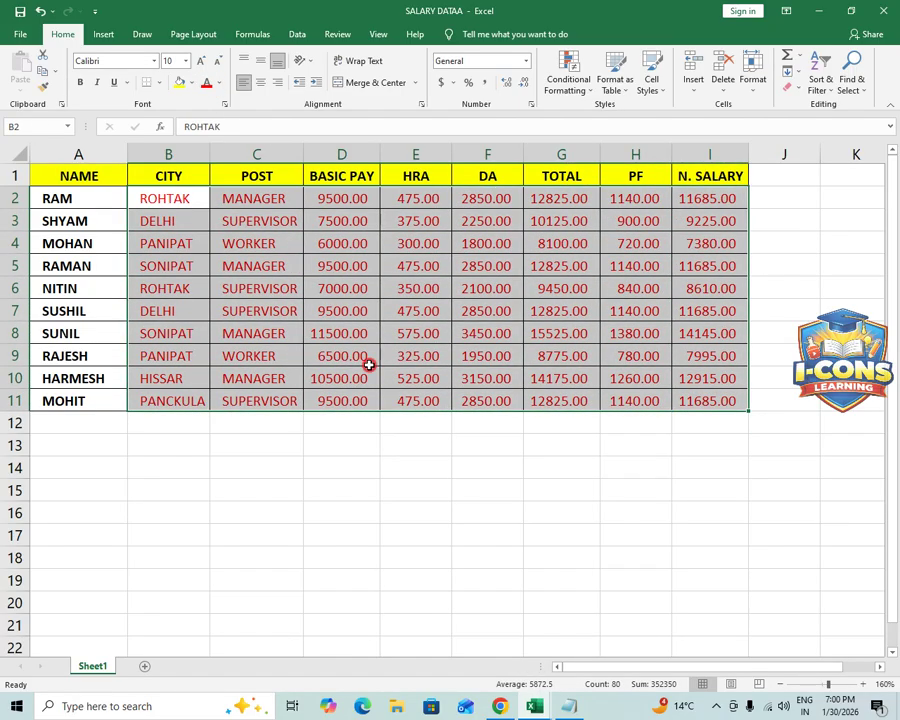
left_click(370, 365)
Apply Clear All to the whole salary table A1:I11 and undo the clearing
left_click_drag(72, 175, 699, 389)
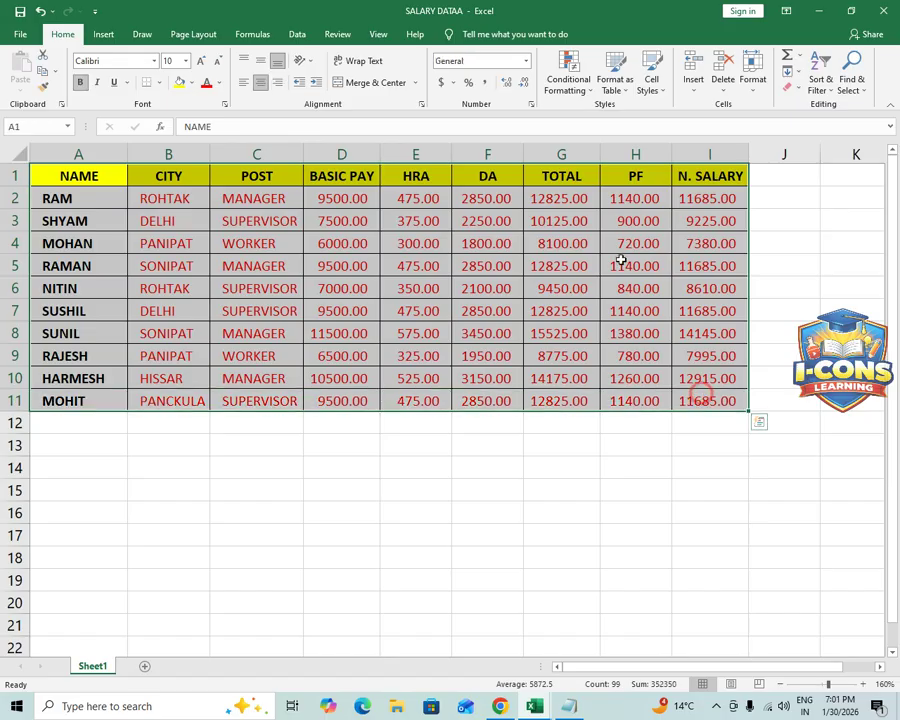
left_click(798, 90)
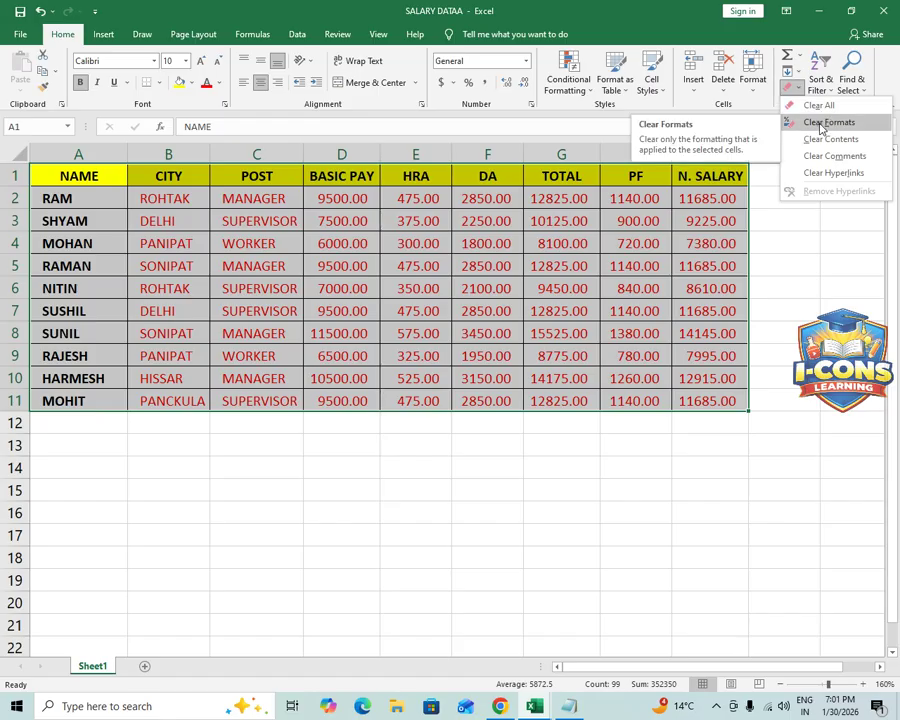
left_click(826, 106)
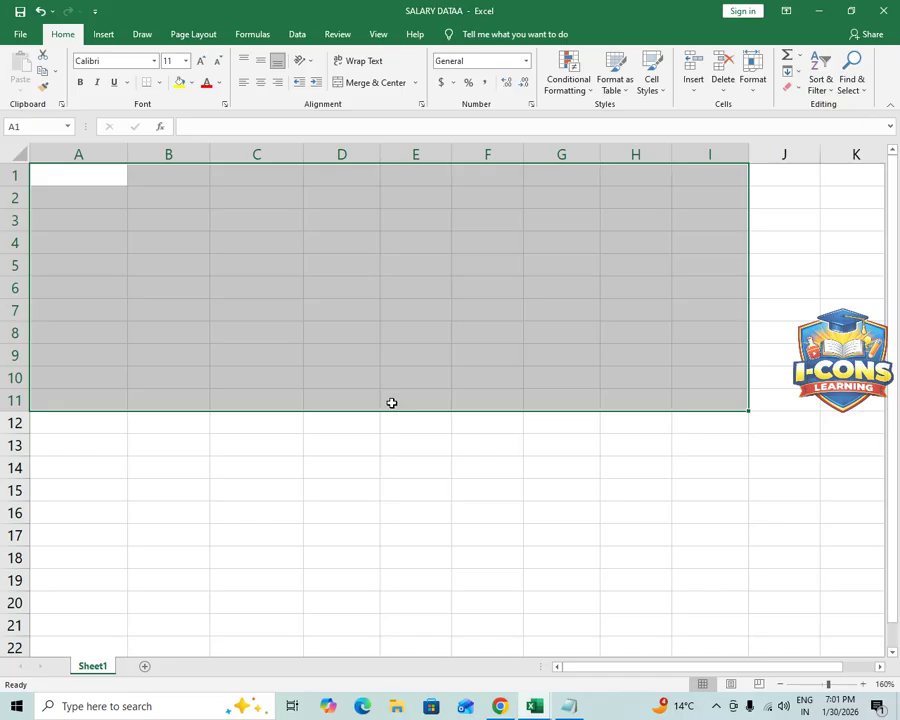
key("ctrl+z")
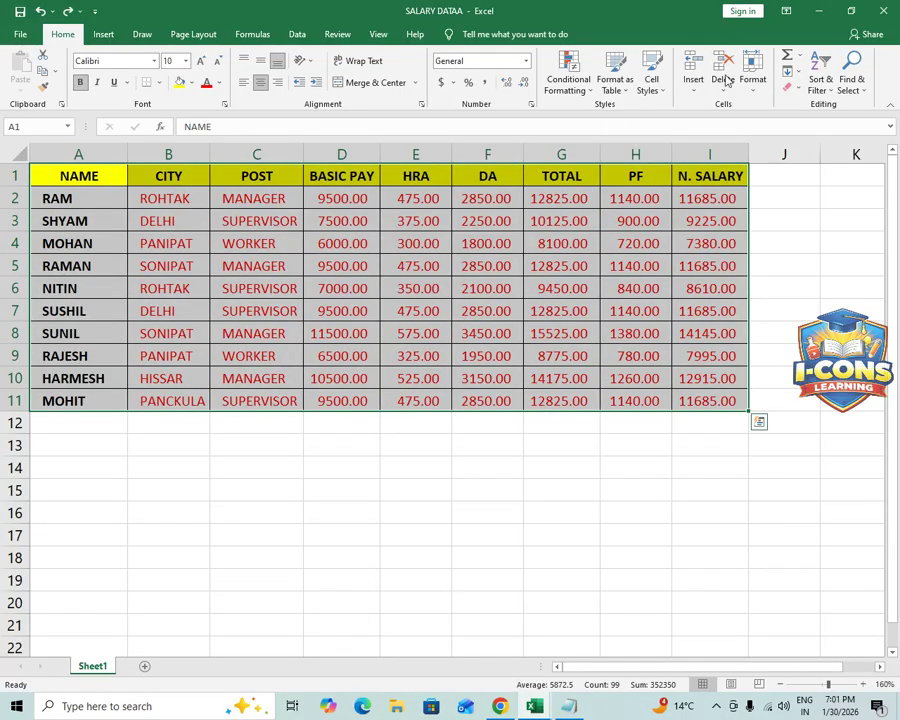
Clear only the formatting from the salary table A1:I11, keeping its data
left_click(795, 88)
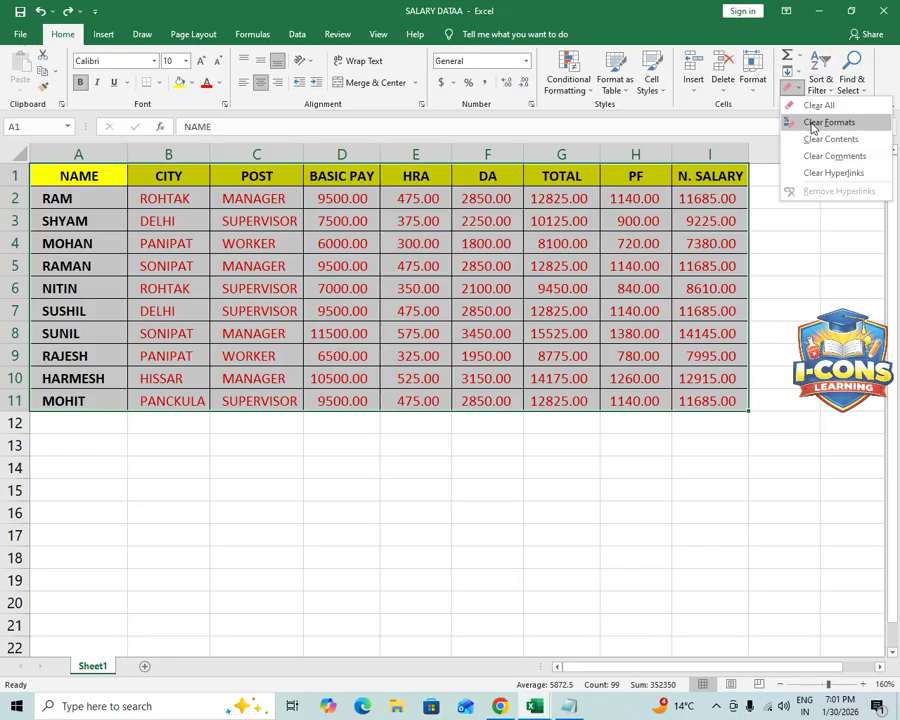
left_click(813, 123)
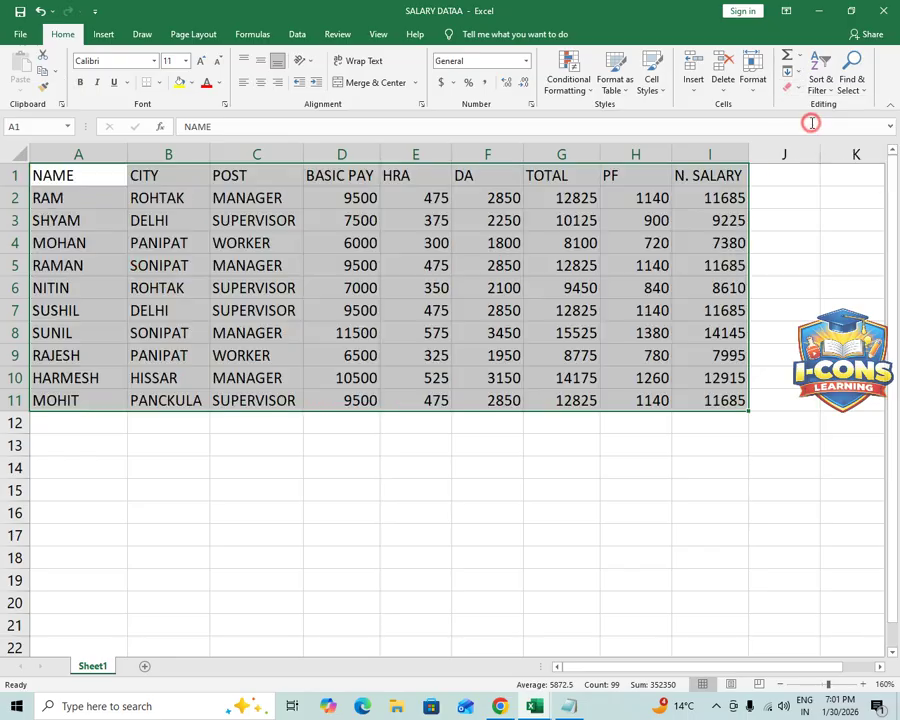
left_click(292, 334)
left_click_drag(76, 176, 725, 398)
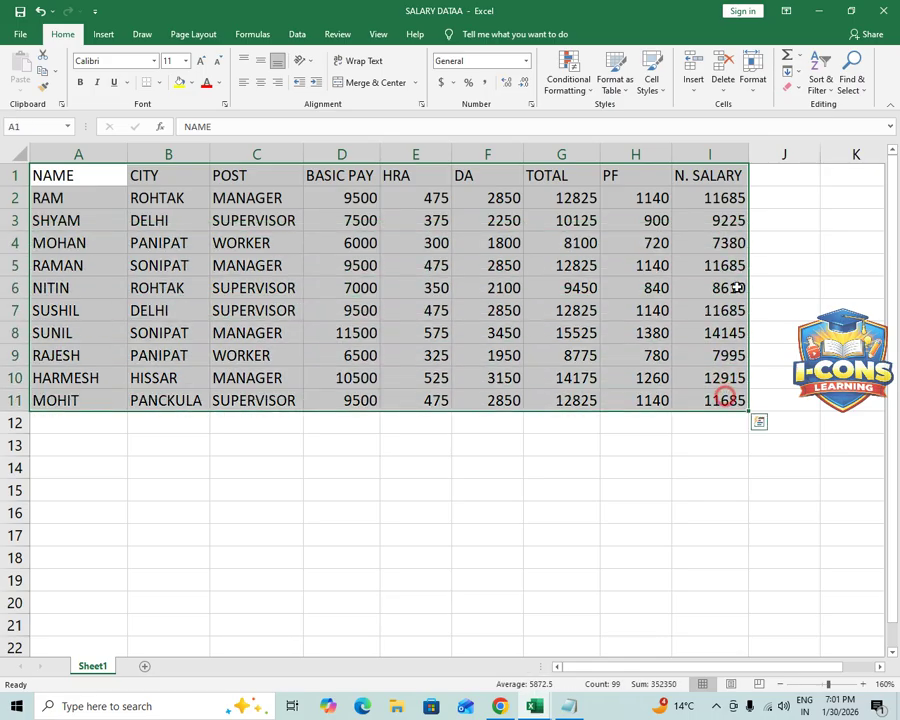
left_click(794, 89)
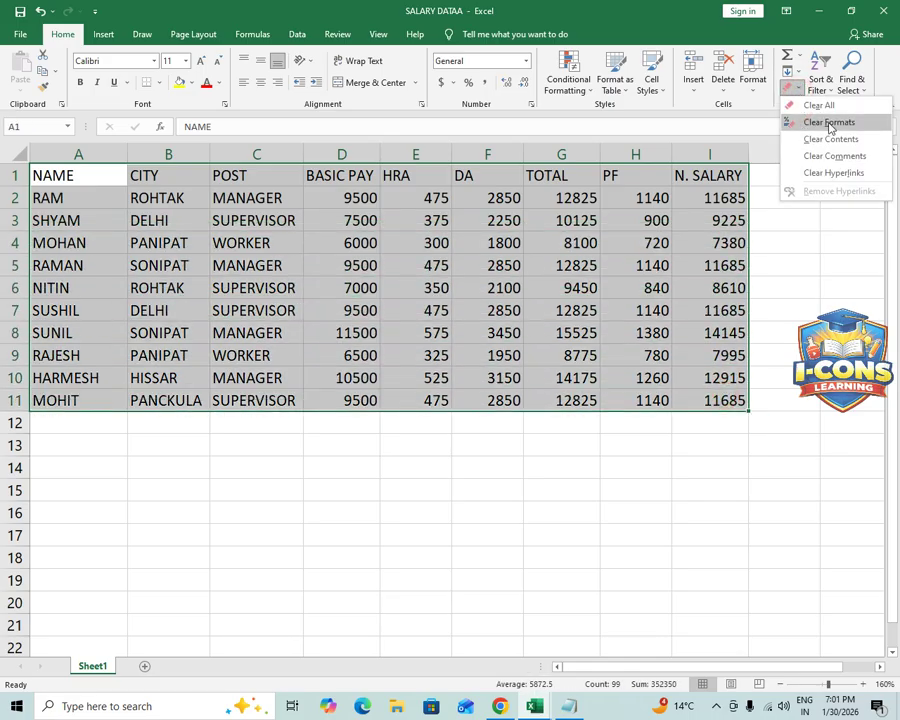
left_click(233, 484)
left_click(283, 451)
Fill the header row A1:I1 with yellow
left_click_drag(60, 176, 720, 177)
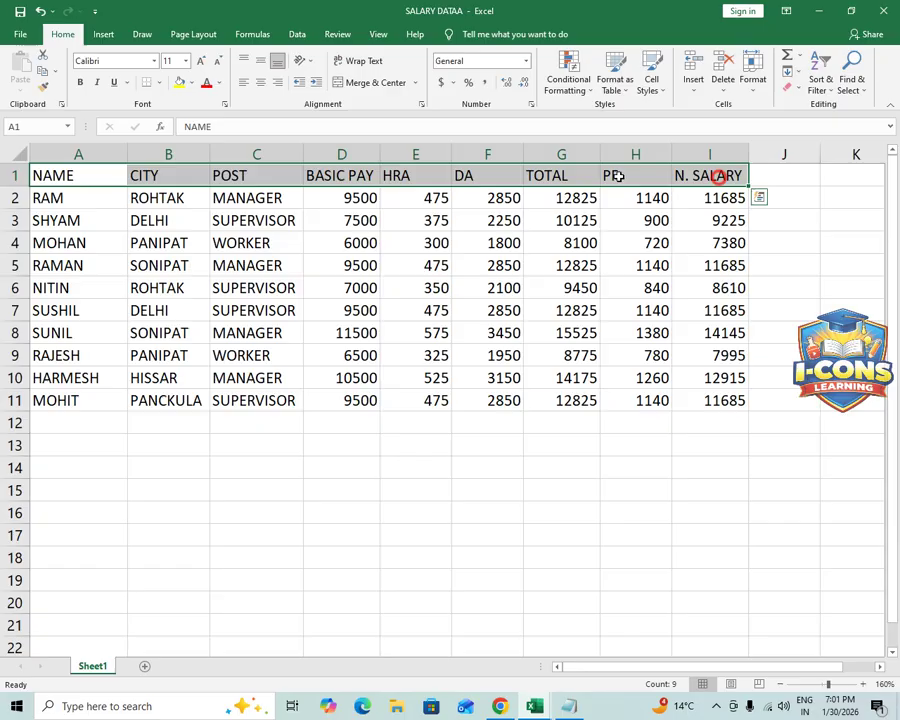
left_click(180, 82)
left_click(194, 333)
left_click_drag(82, 188, 90, 395)
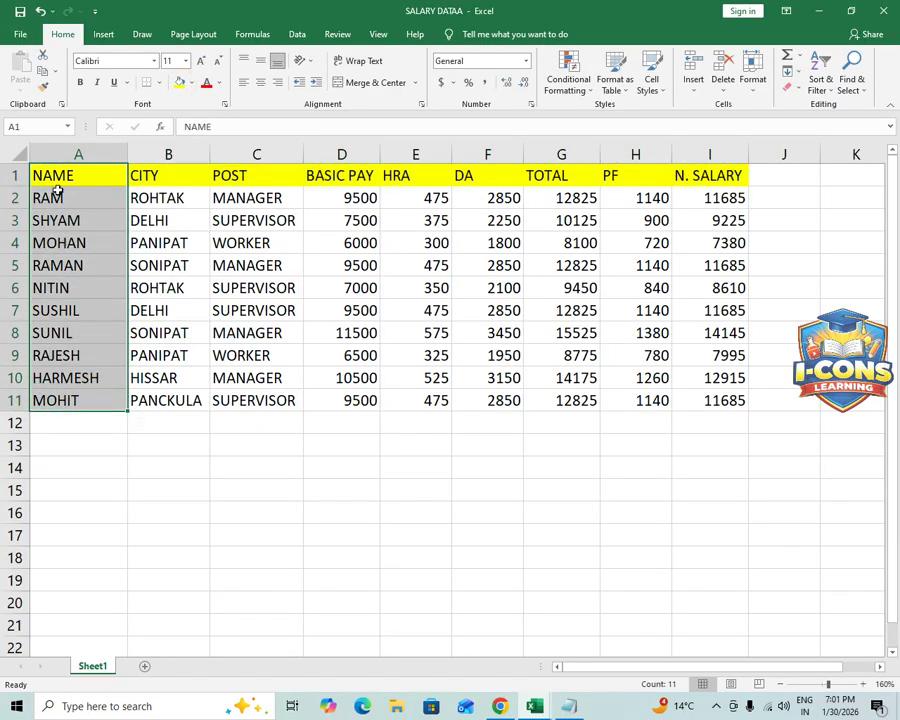
left_click(192, 83)
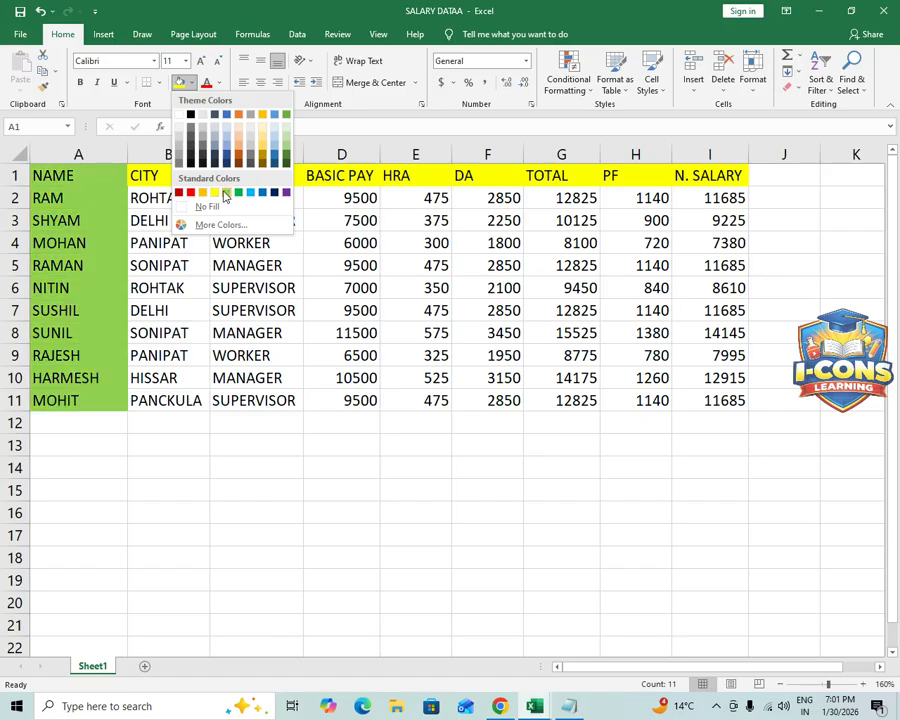
left_click(206, 204)
Fill the entries under the NAME header, A2:A11, with the lightest theme green
left_click_drag(80, 197, 88, 399)
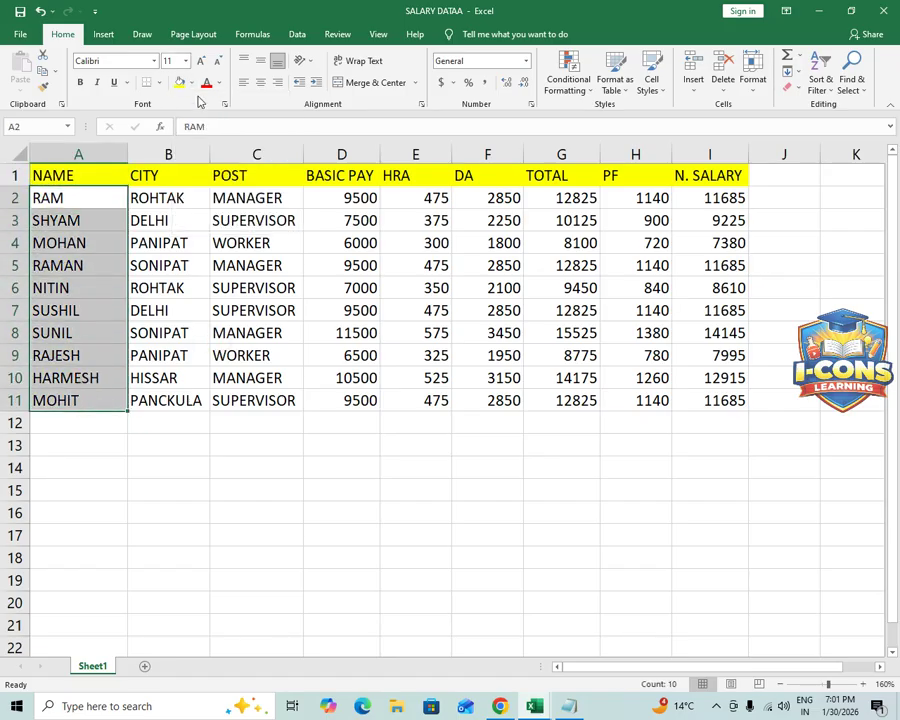
left_click(194, 88)
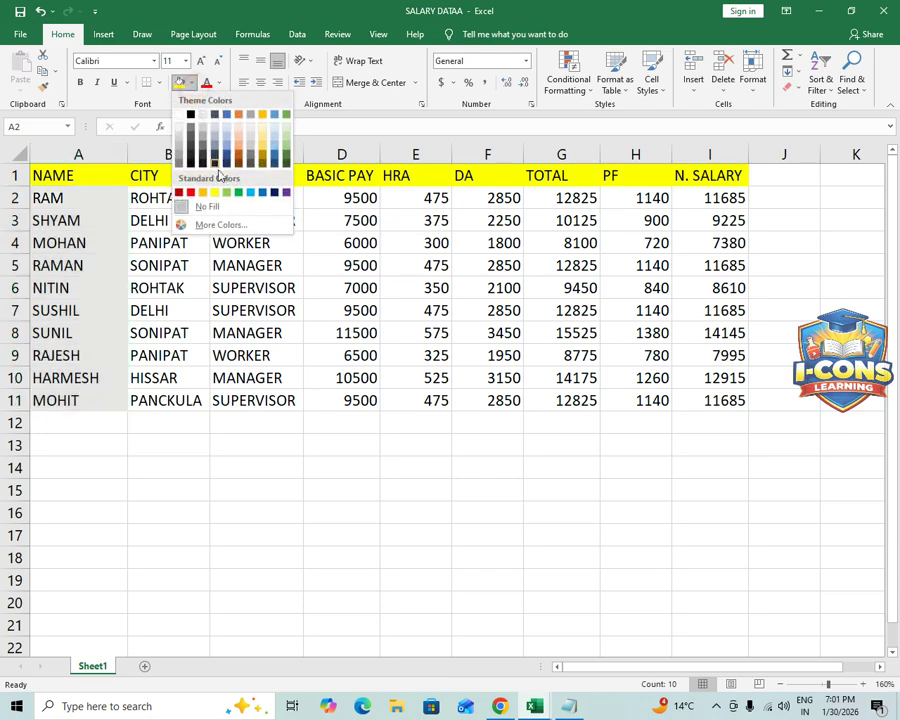
left_click(287, 135)
left_click(211, 422)
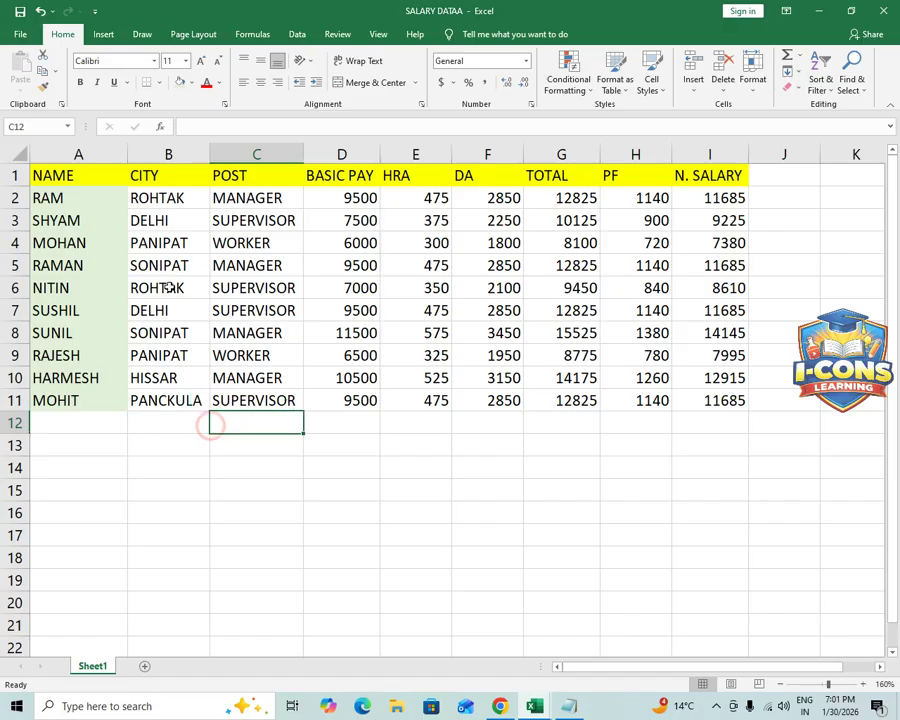
Set the font colour of the data range B2:I11 to the theme blue
left_click_drag(158, 197, 701, 390)
left_click(219, 82)
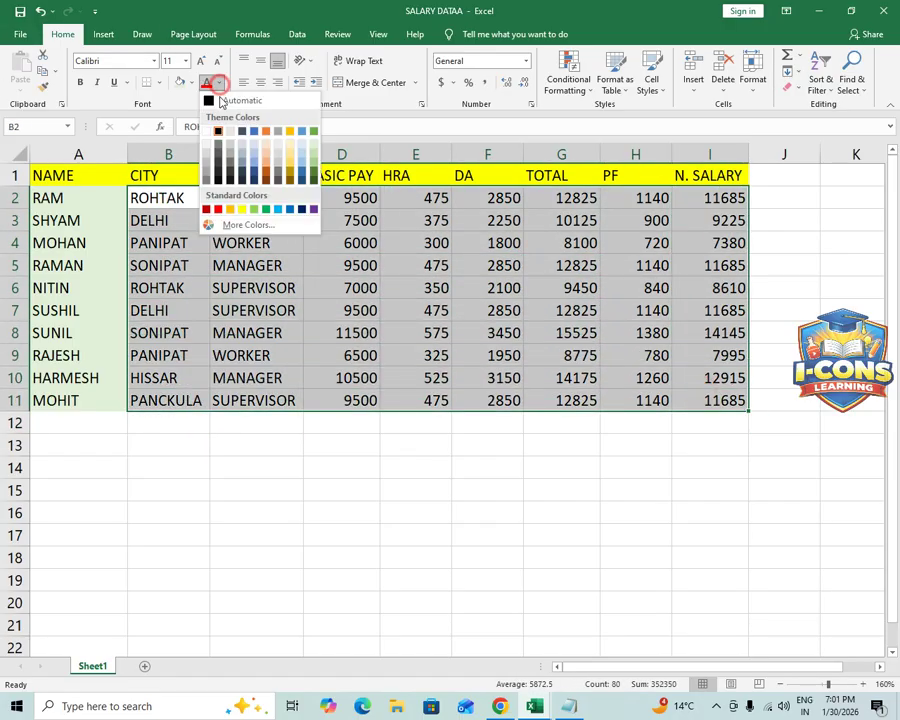
left_click(255, 131)
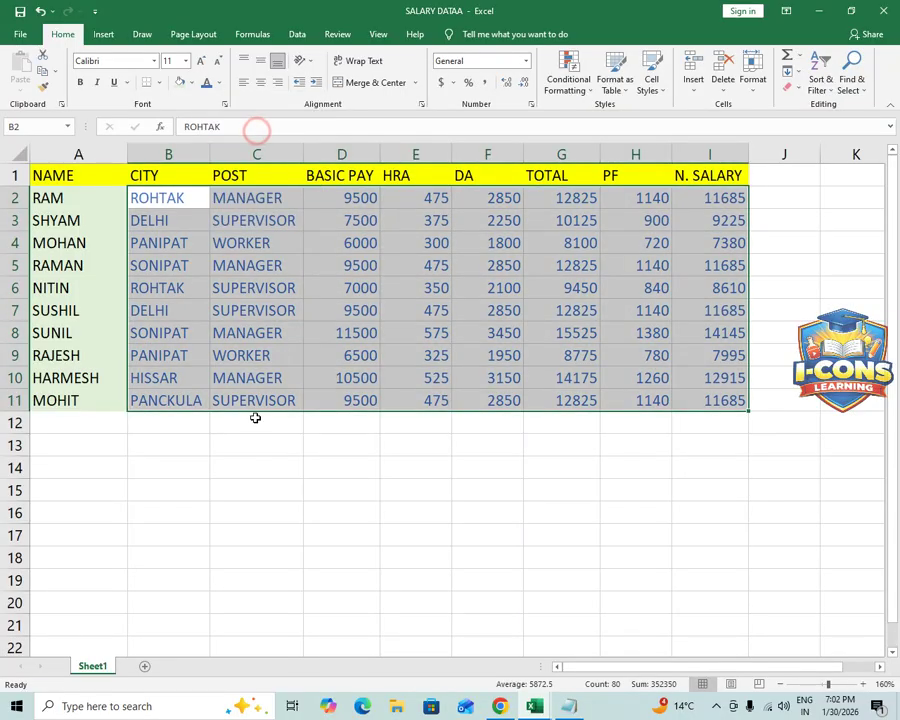
left_click(236, 445)
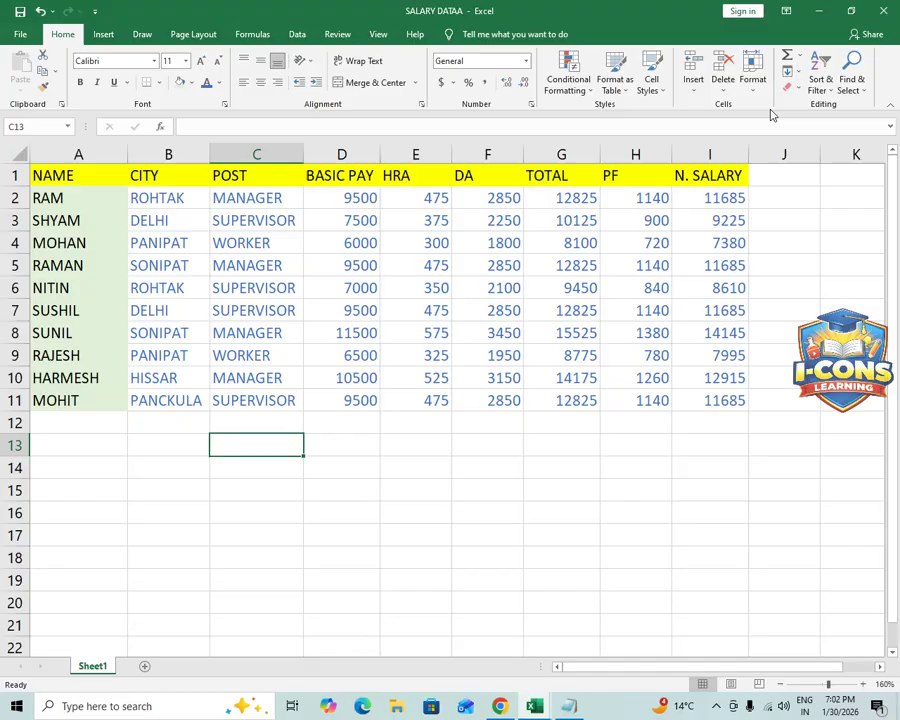
Clear only the contents of the data range B2:I11, keeping its formatting
left_click(793, 87)
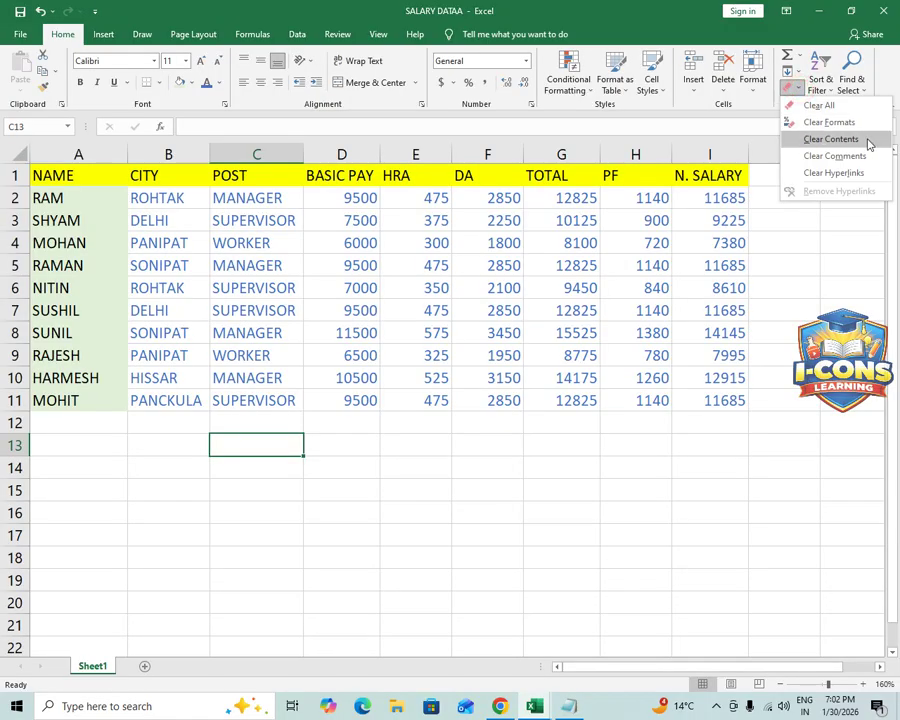
left_click(404, 473)
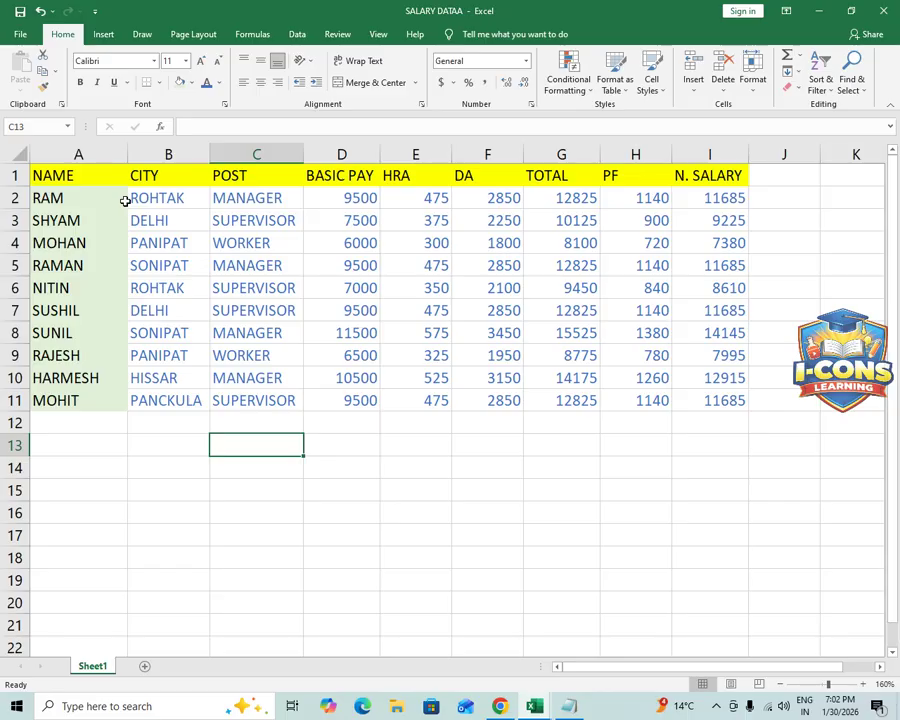
left_click_drag(143, 200, 722, 398)
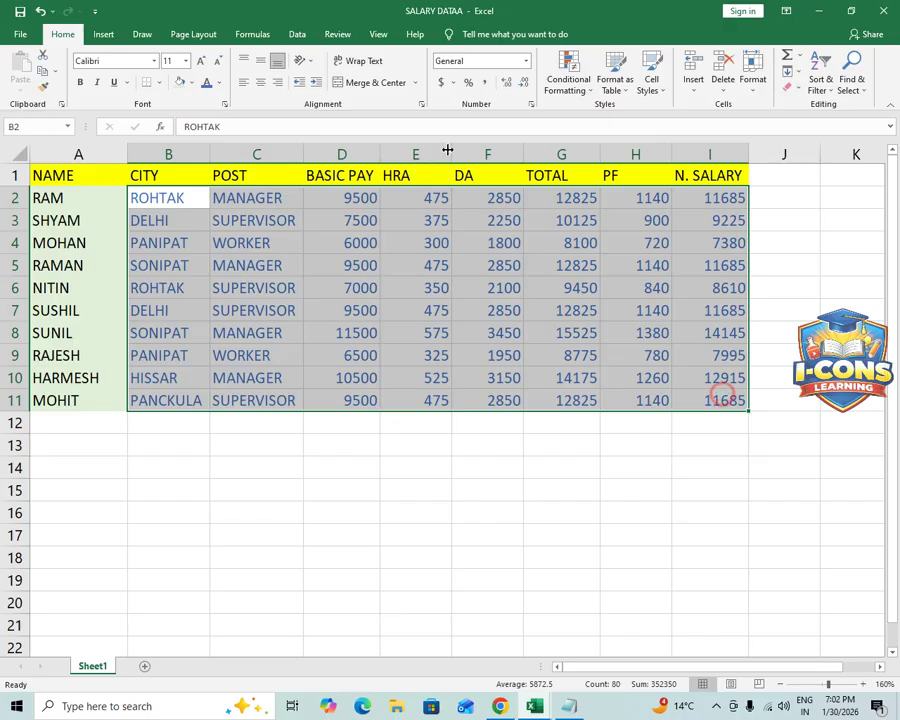
left_click(795, 88)
left_click(810, 139)
left_click(283, 313)
Enter MANAGER in cell C2 under the POST header
left_click(227, 198)
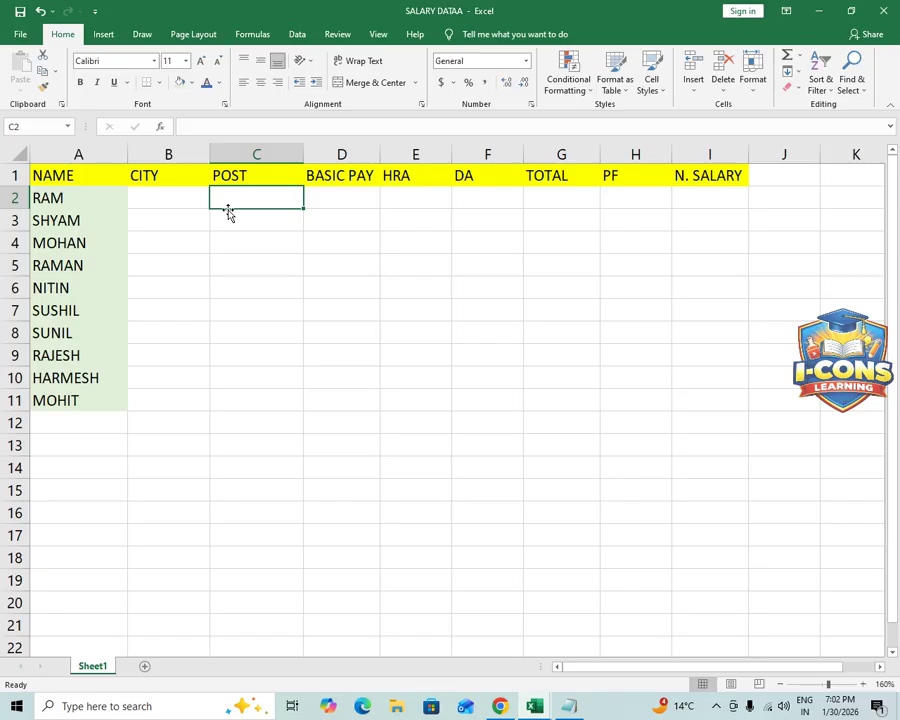
type("MANA")
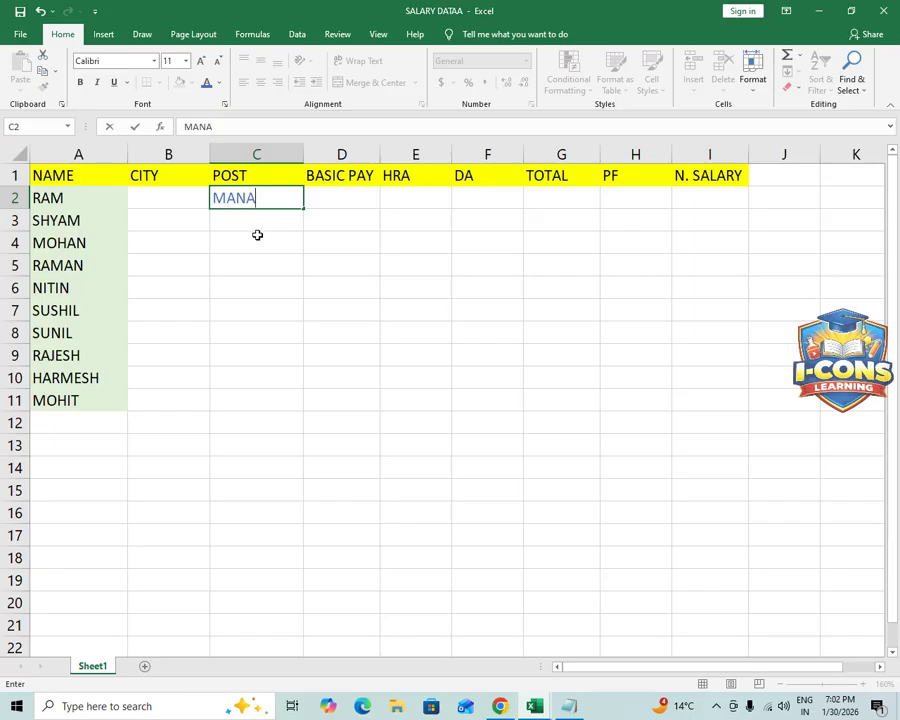
type("GER")
key("Return")
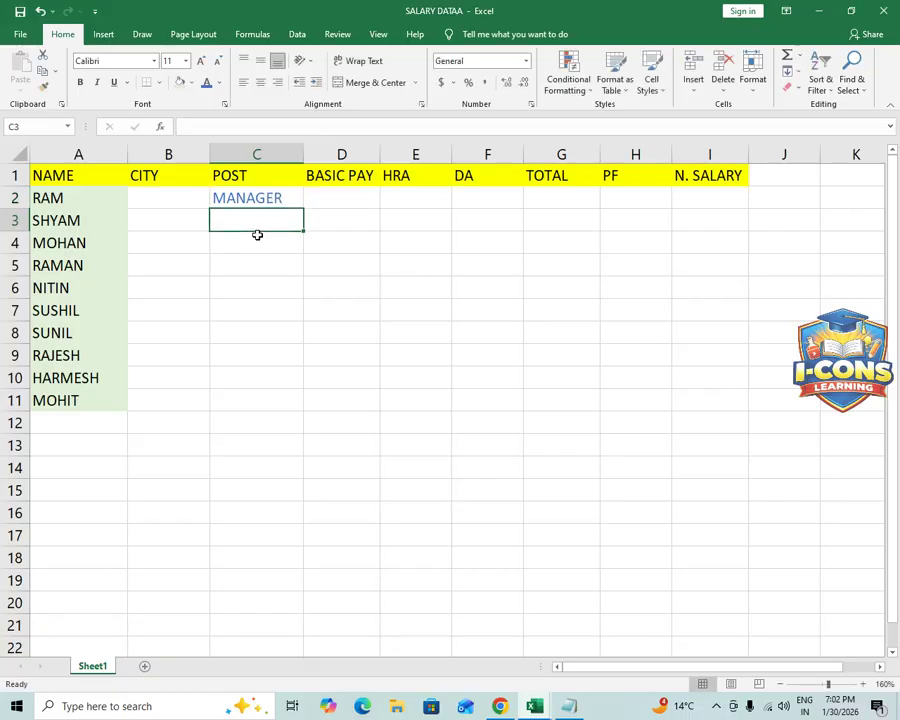
Delete the contents of B2:I11 and undo back to before the contents were first cleared, restoring the salary data
left_click_drag(191, 194, 737, 398)
key("Delete")
key("ctrl+z")
key("ctrl+z")
key("ctrl+z")
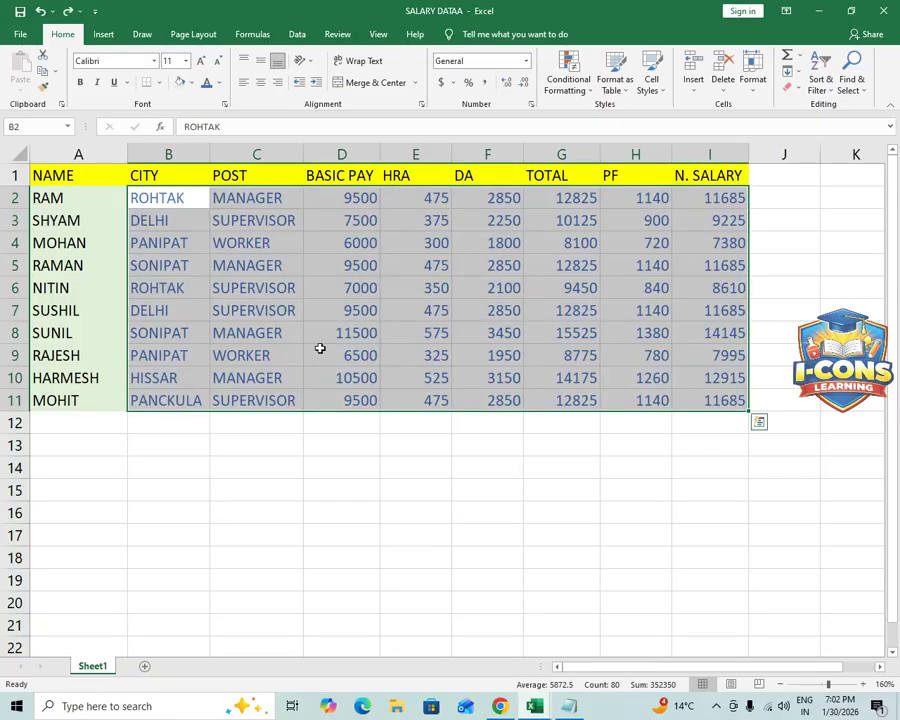
left_click(240, 330)
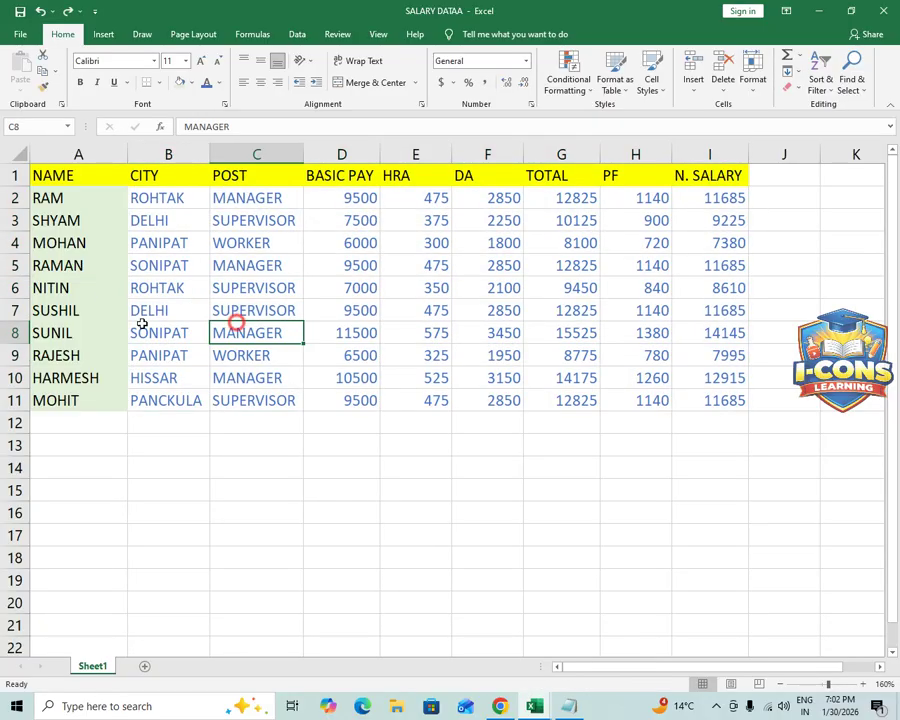
left_click(794, 88)
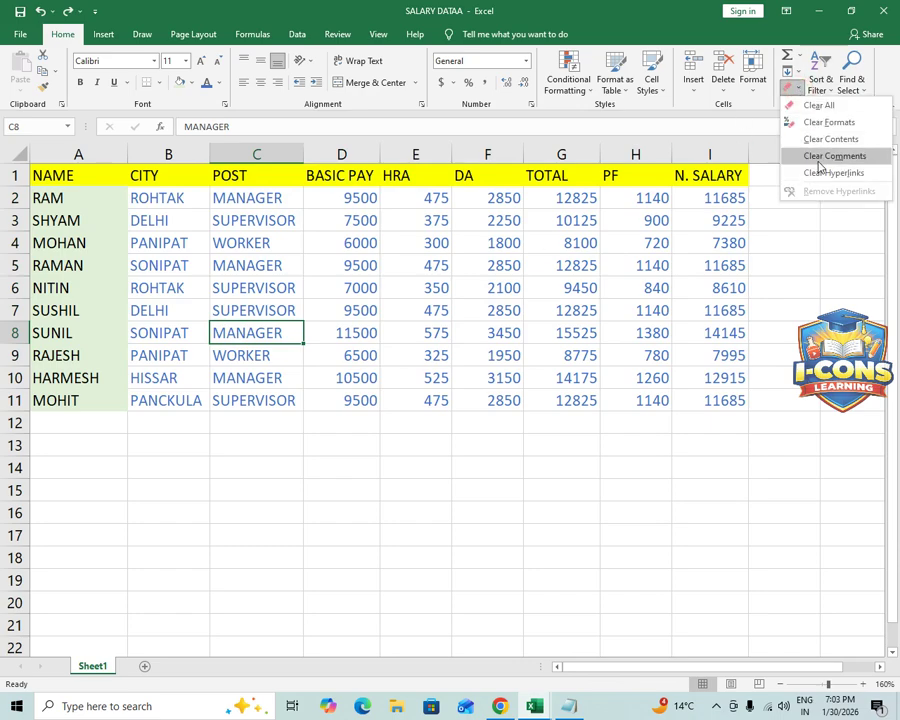
left_click(396, 482)
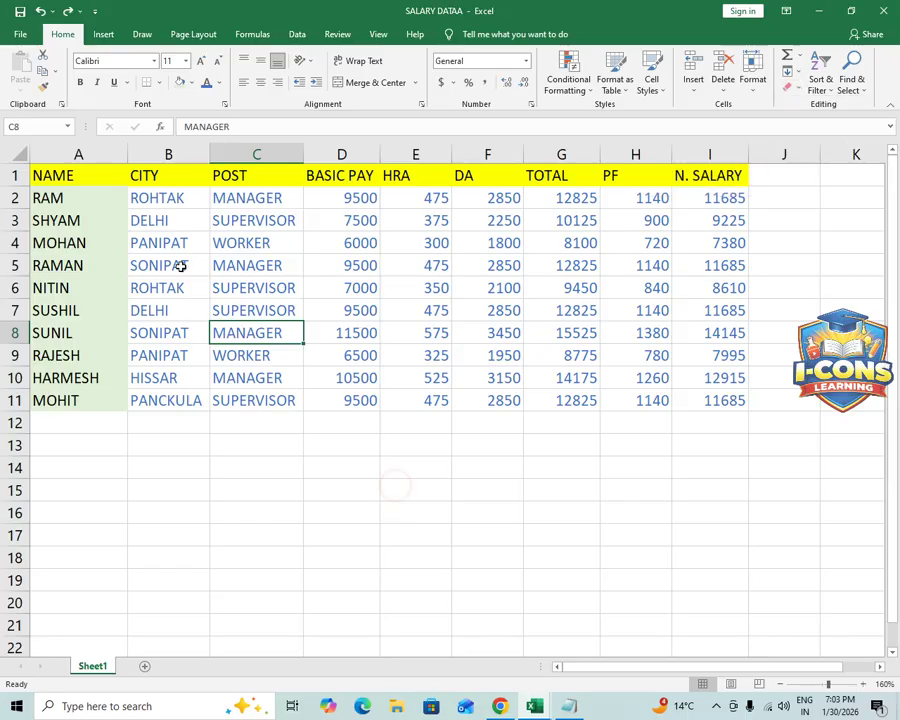
left_click(175, 505)
left_click(145, 201)
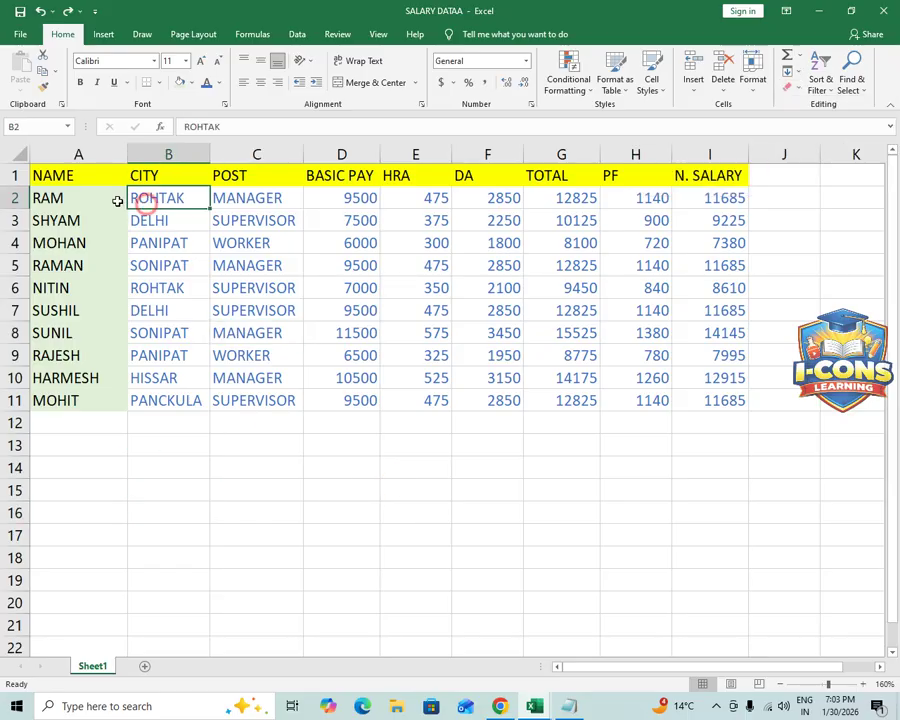
Add a comment reading SALES DEPT to cell A2 and make its comment box smaller
left_click(90, 198)
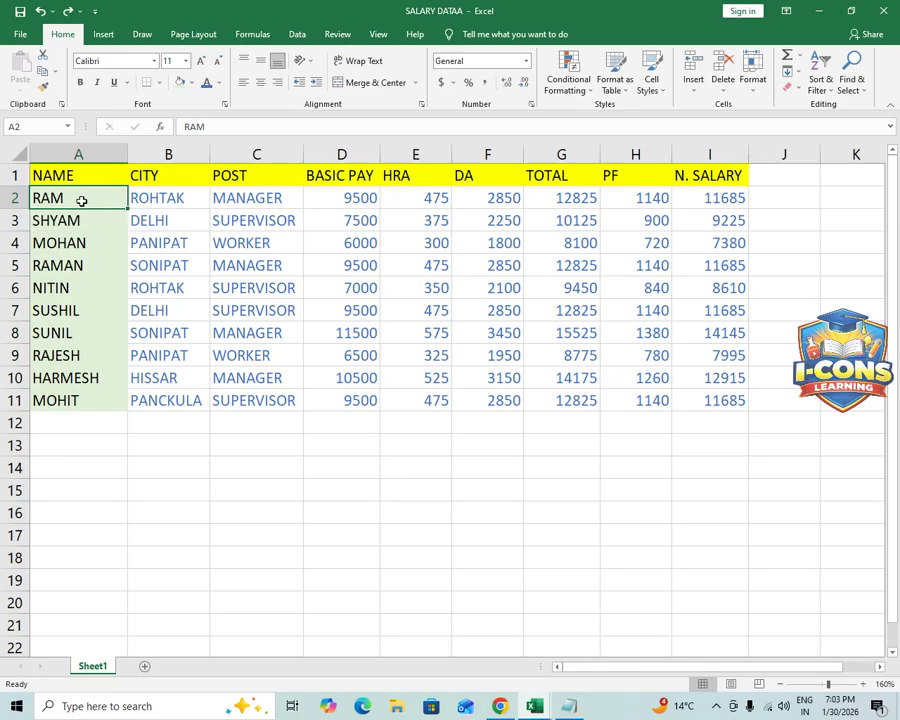
left_click(330, 34)
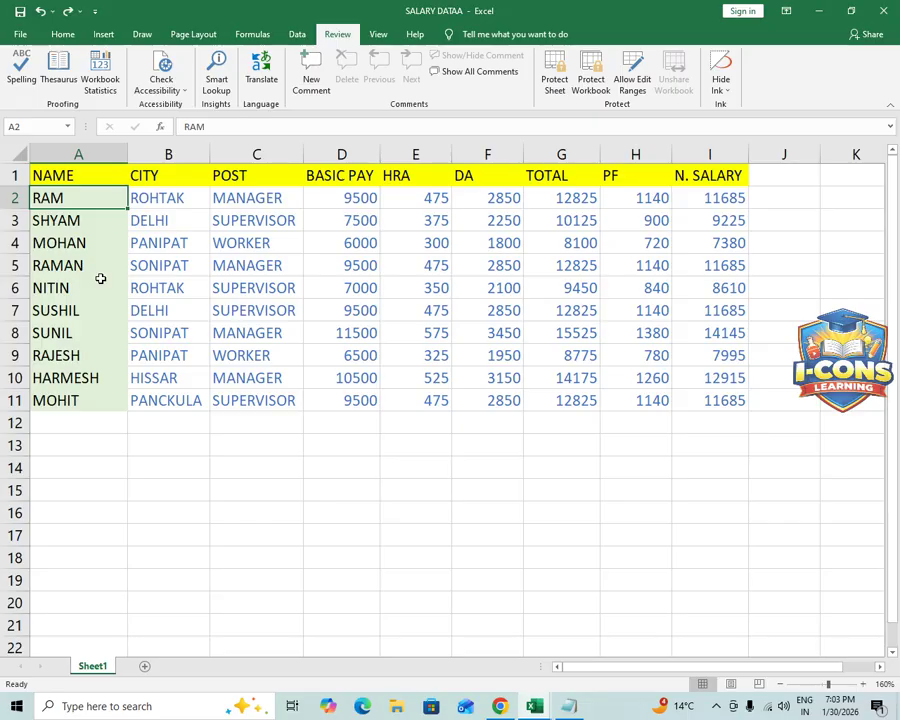
left_click(311, 75)
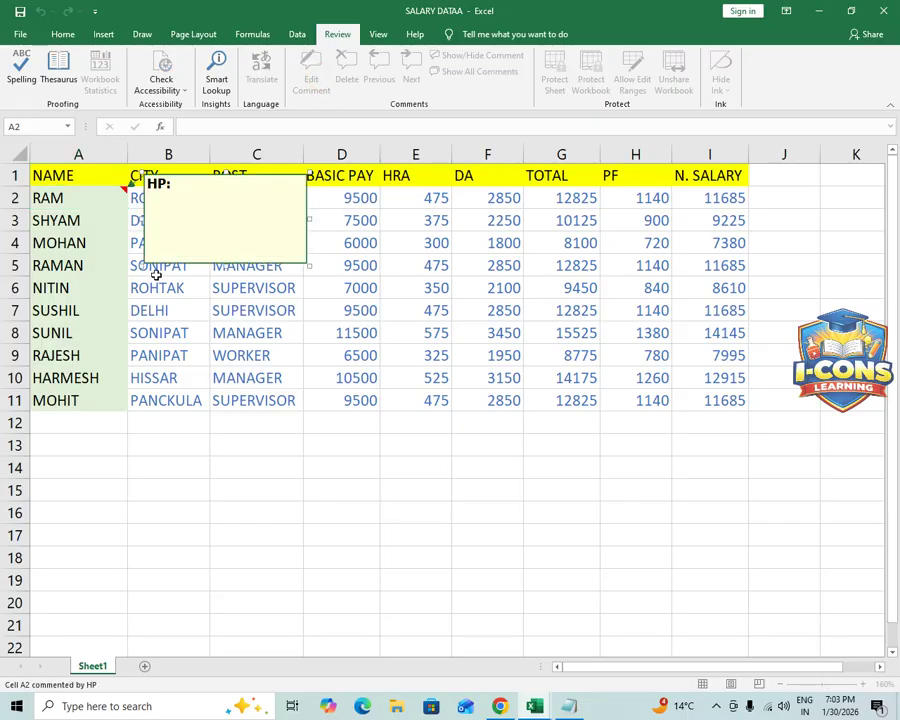
left_click_drag(172, 187, 154, 187)
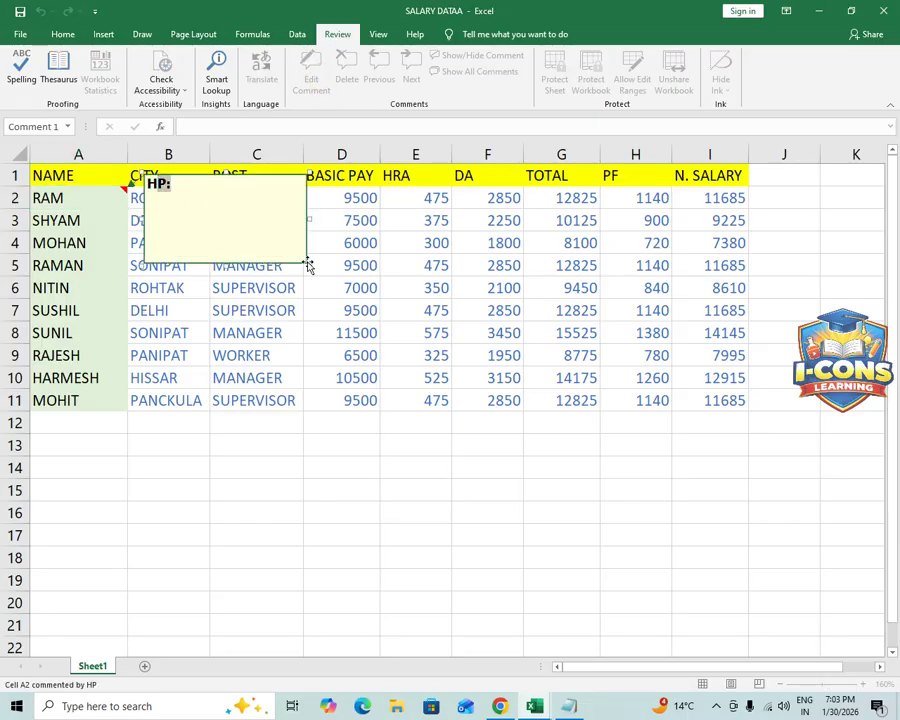
left_click_drag(310, 267, 267, 249)
left_click(193, 193)
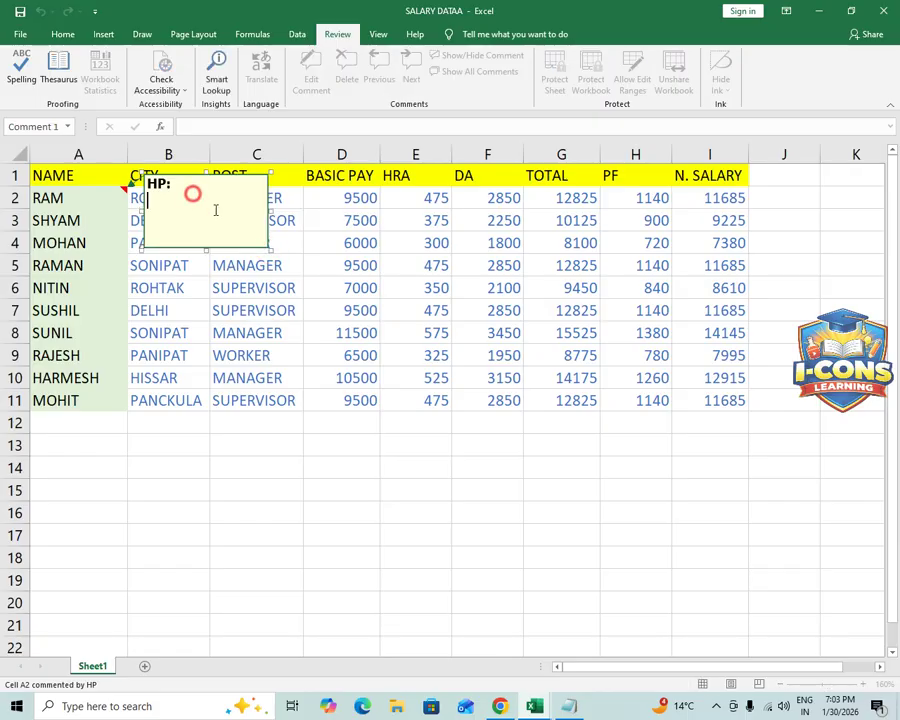
type("SALS")
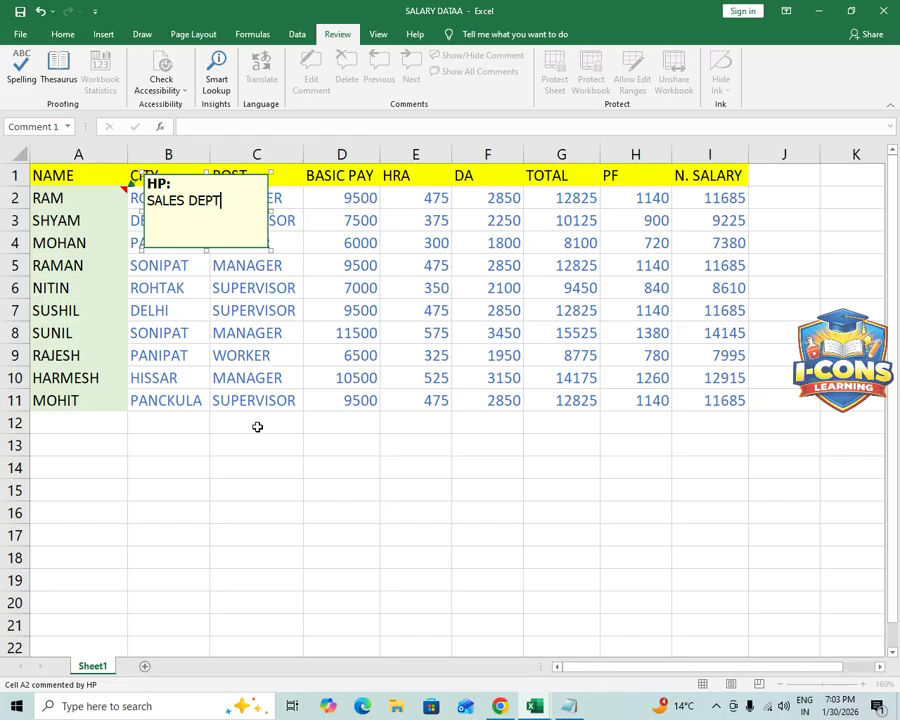
left_click(255, 466)
mouse_move(99, 193)
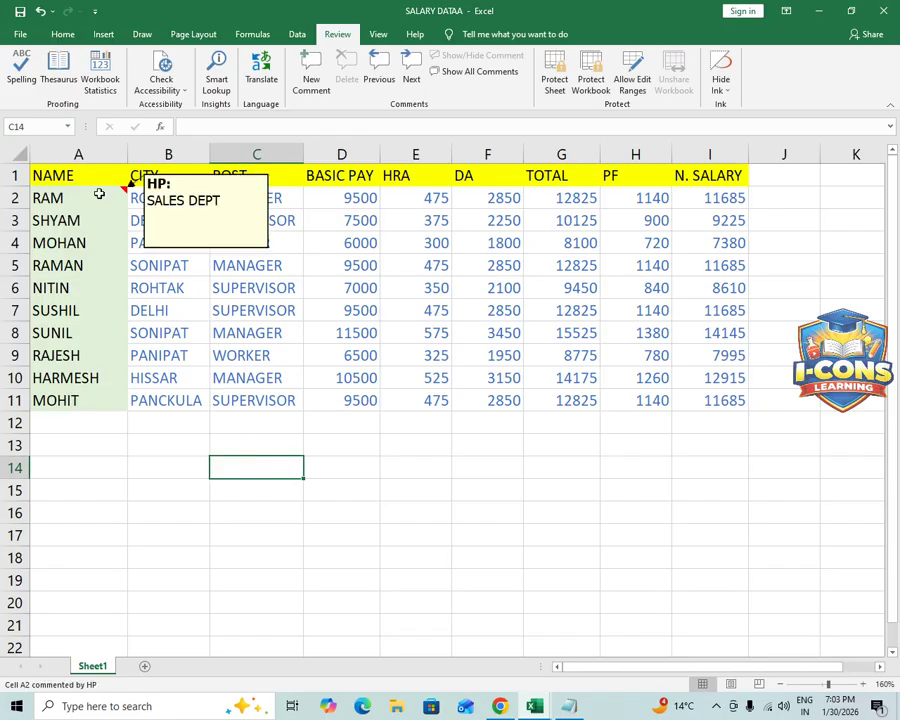
Add a comment reading MARKETING DEPT to cell A6 in the NAME column
left_click(90, 290)
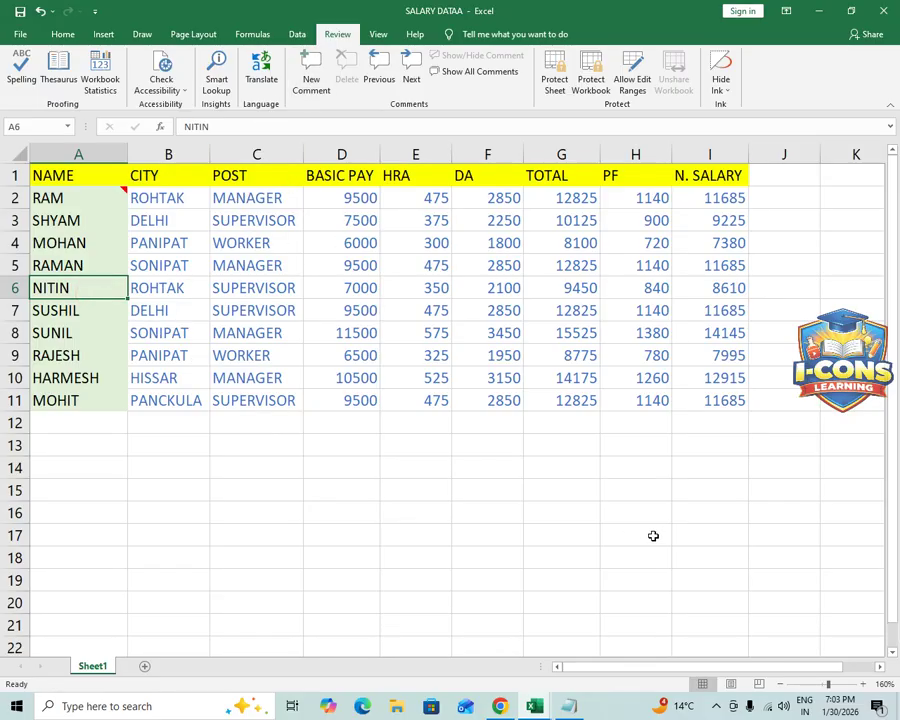
key("shift+F2")
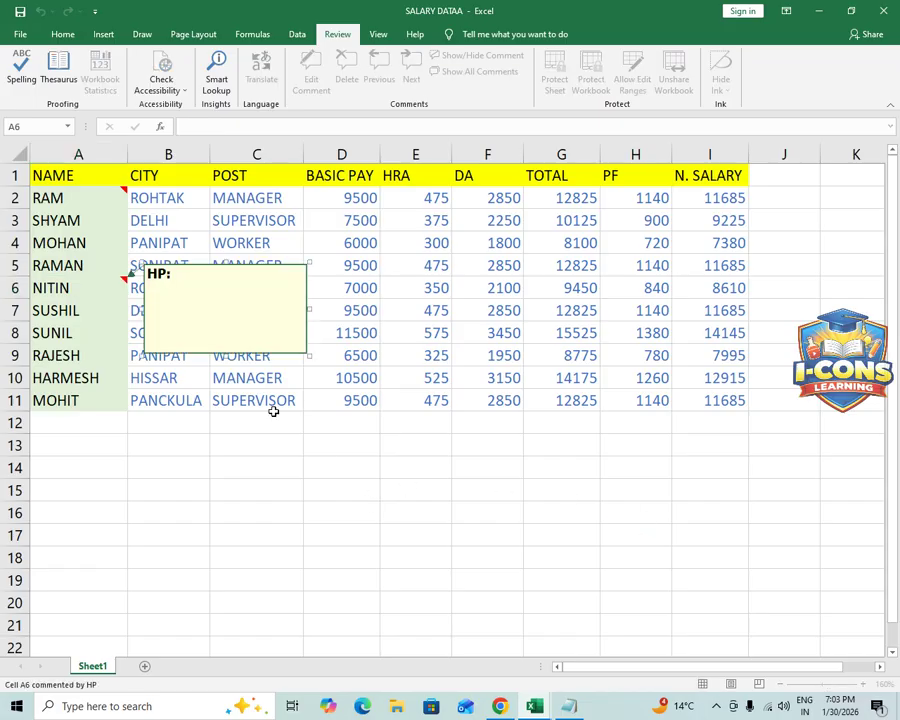
type("MARKETING DEPT")
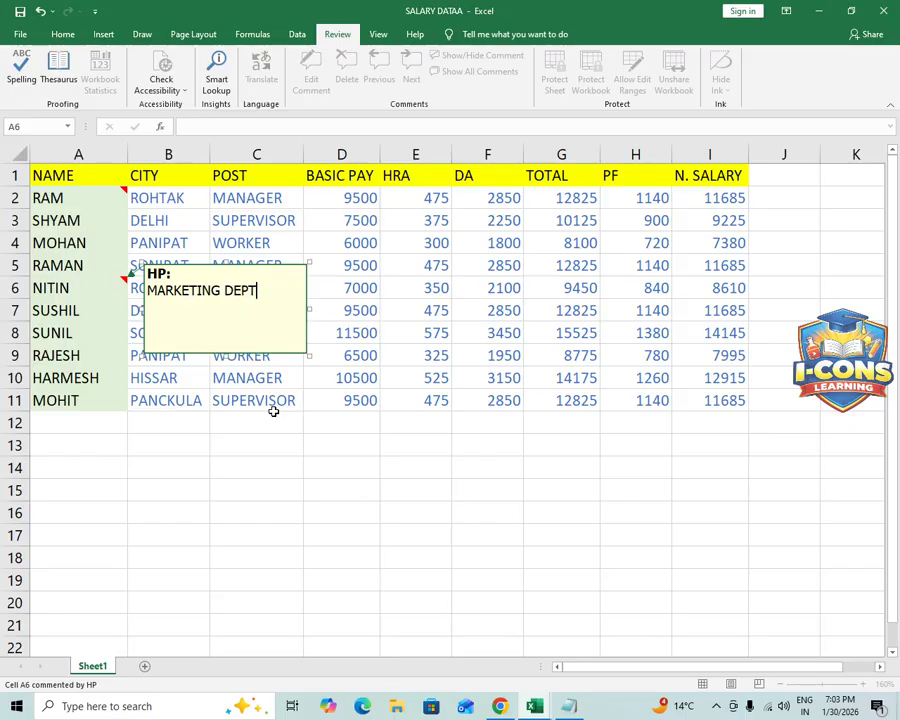
left_click(201, 464)
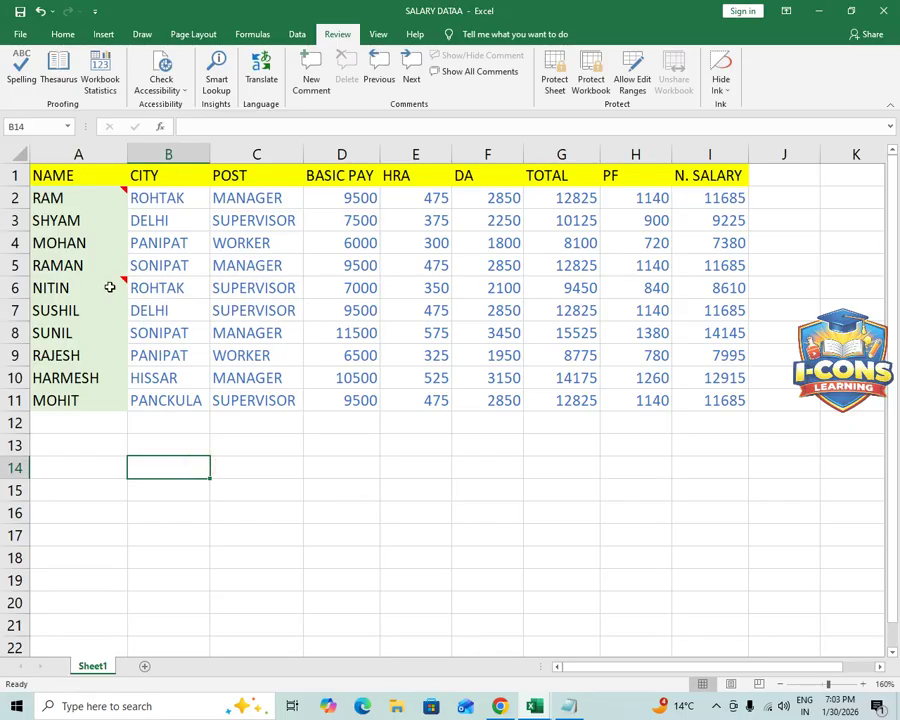
left_click(110, 198)
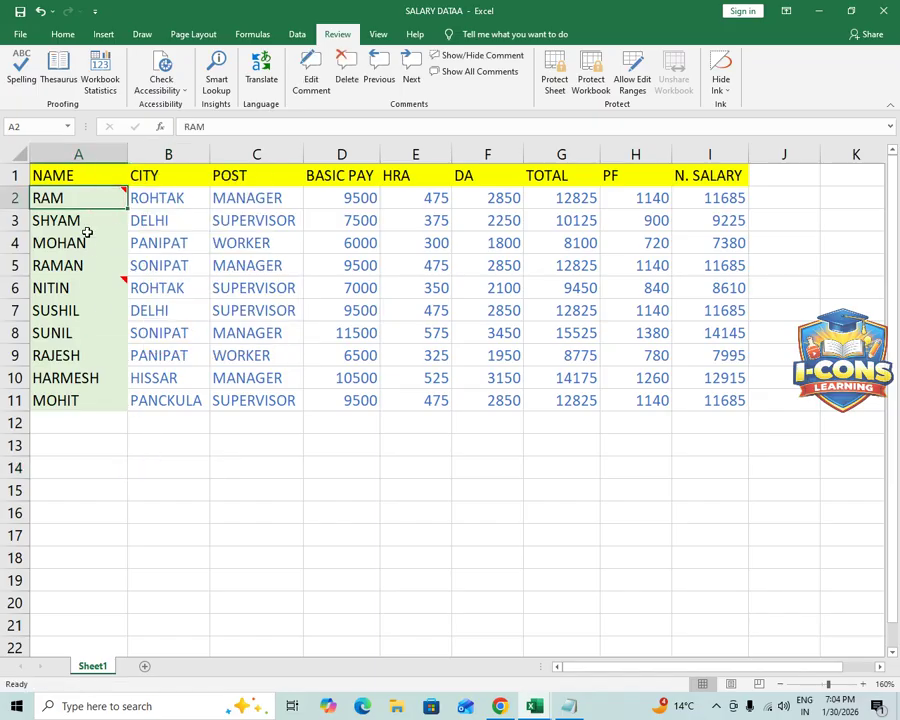
left_click(144, 532)
Clear the comments from the NAME entries A2:A11, keeping their contents and formatting
left_click_drag(74, 200, 106, 409)
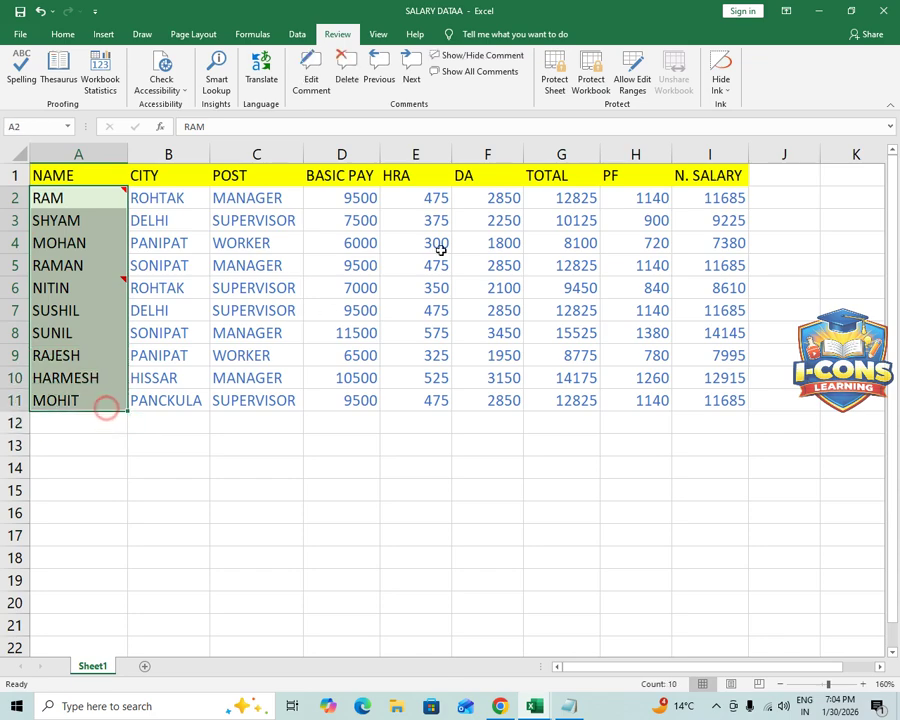
left_click(63, 36)
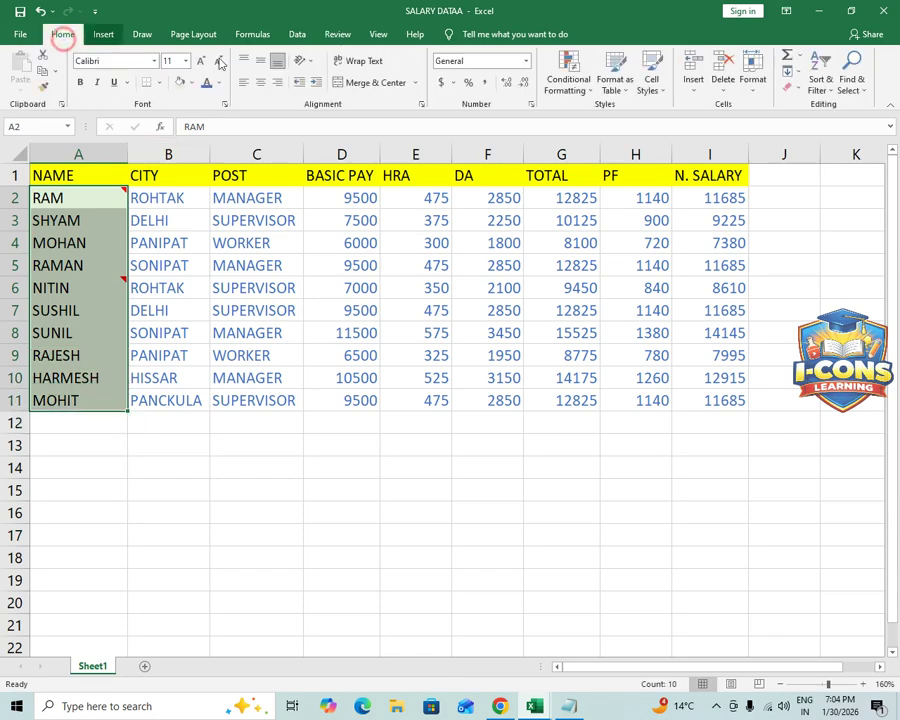
left_click(801, 93)
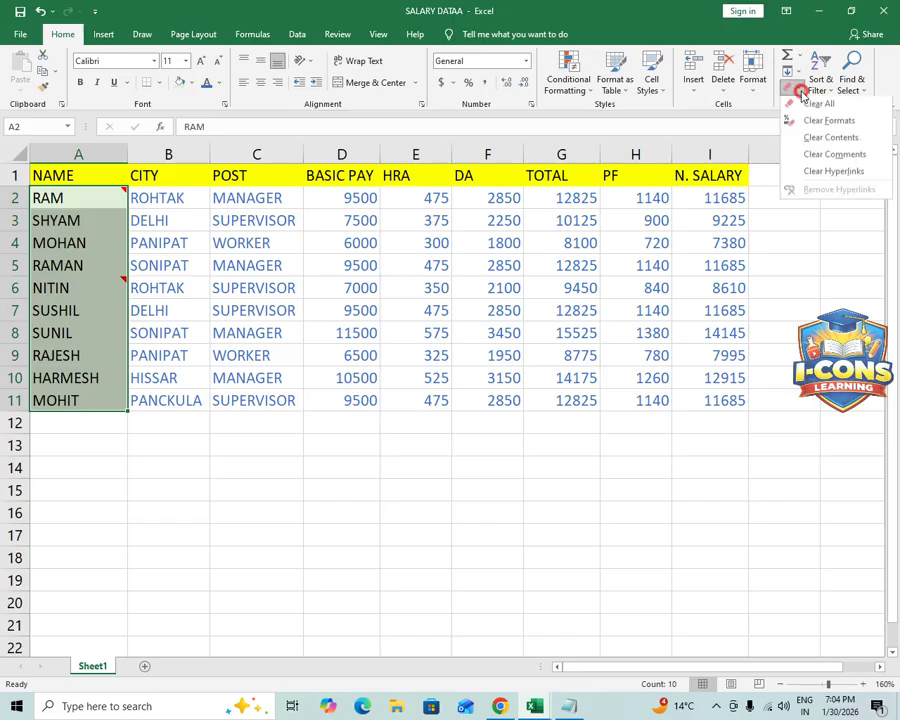
left_click(815, 157)
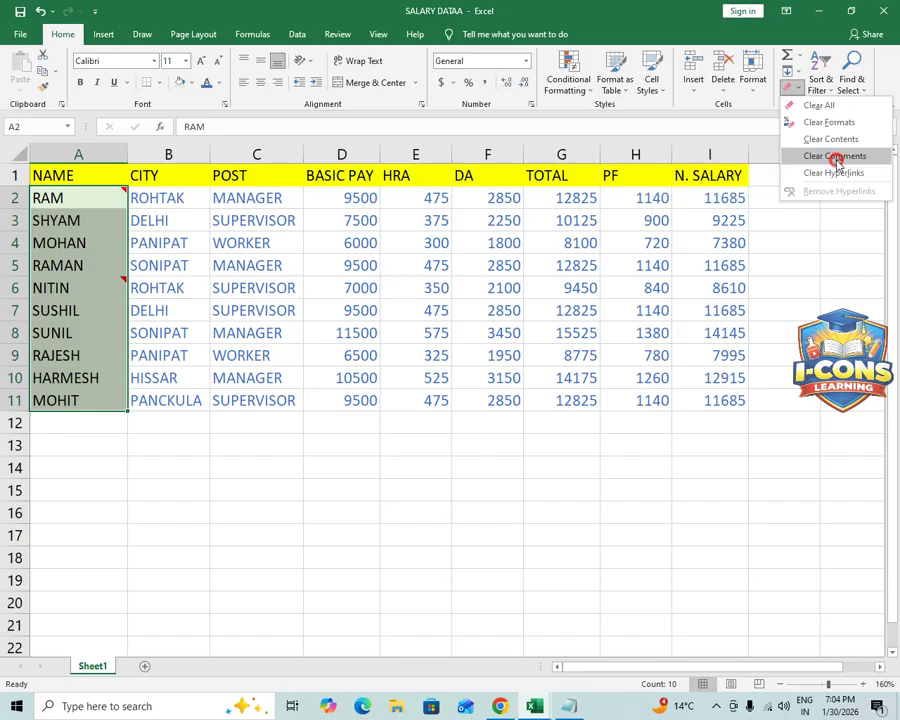
left_click(281, 454)
left_click(124, 197)
left_click(124, 285)
left_click(132, 378)
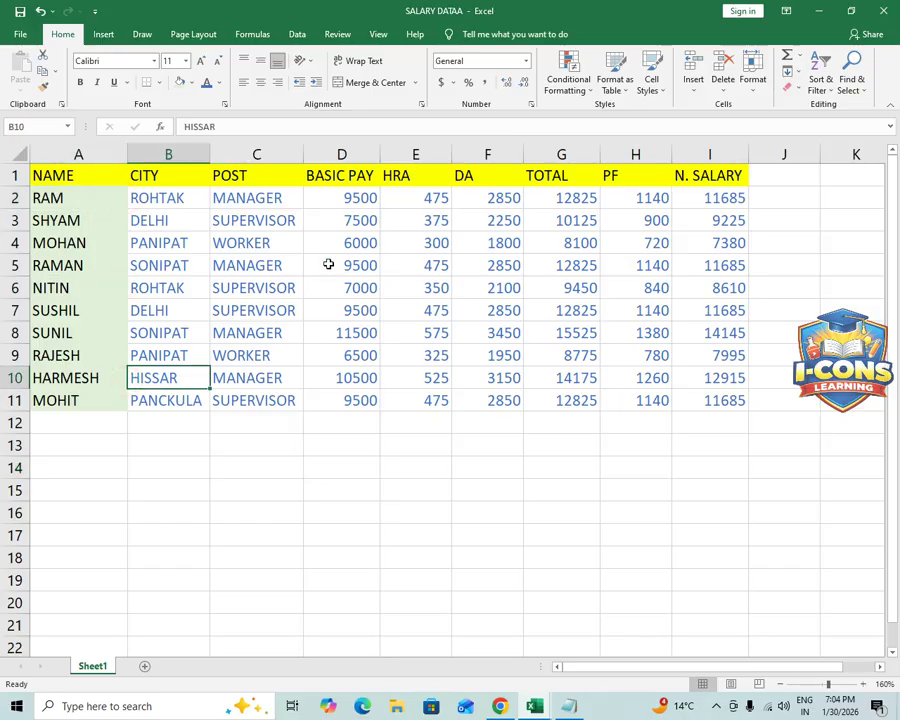
Insert a comment without any added text in cell D3 of the BASIC PAY column
left_click(328, 263)
left_click_drag(330, 217, 340, 400)
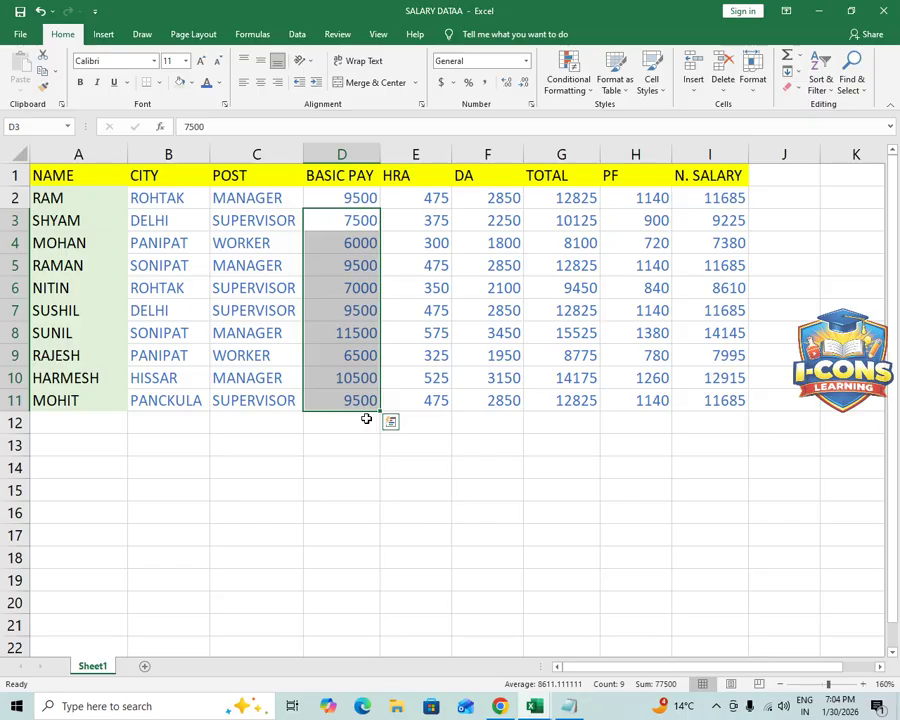
key("shift+F2")
left_click(355, 246)
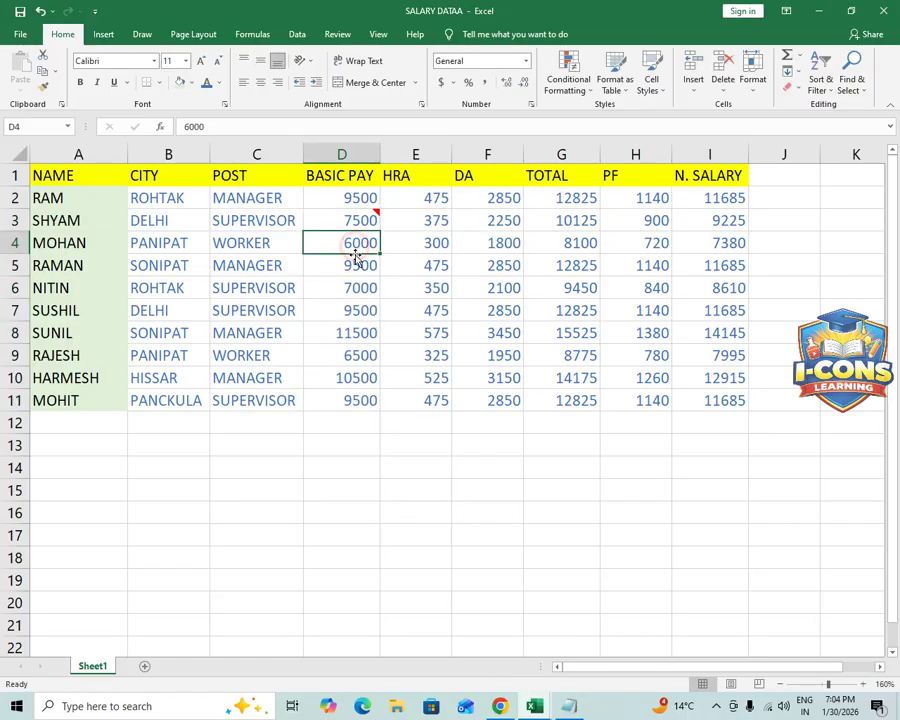
left_click(345, 214)
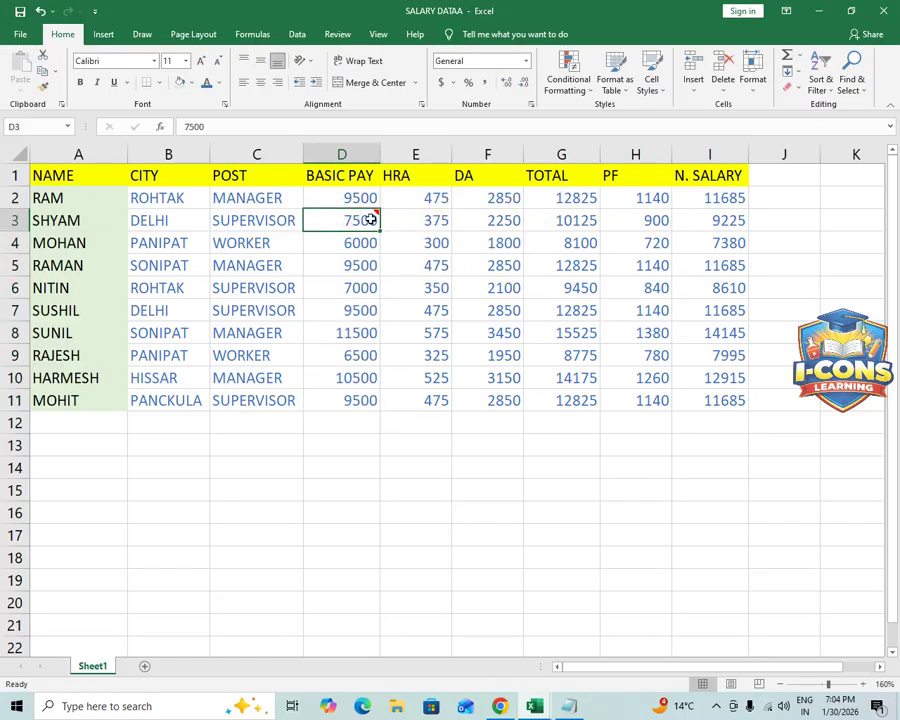
mouse_move(373, 213)
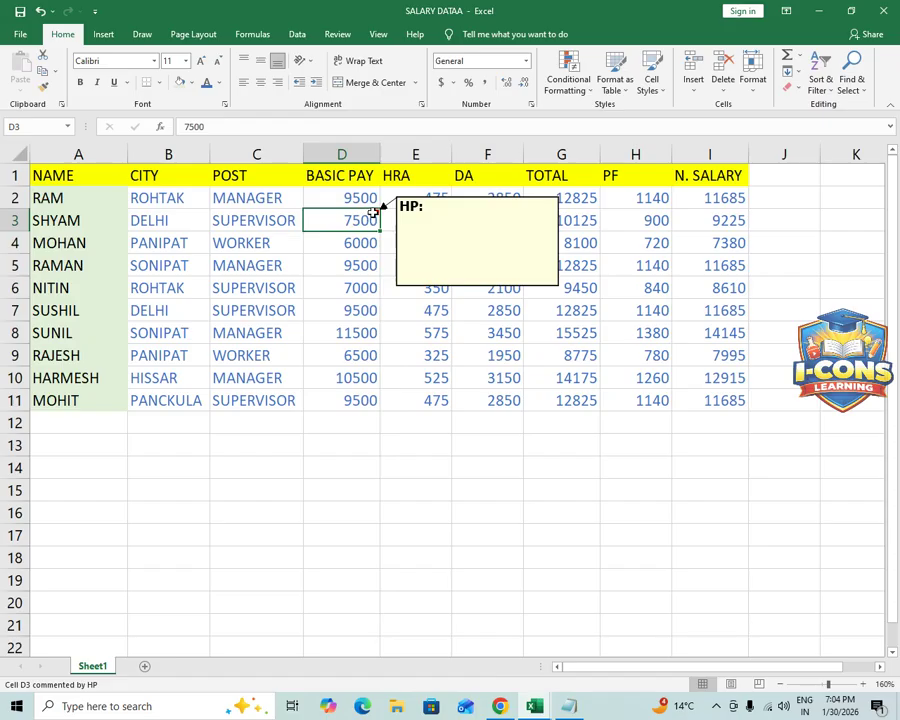
Clear the comment from cell D3 in the BASIC PAY column
left_click(381, 321)
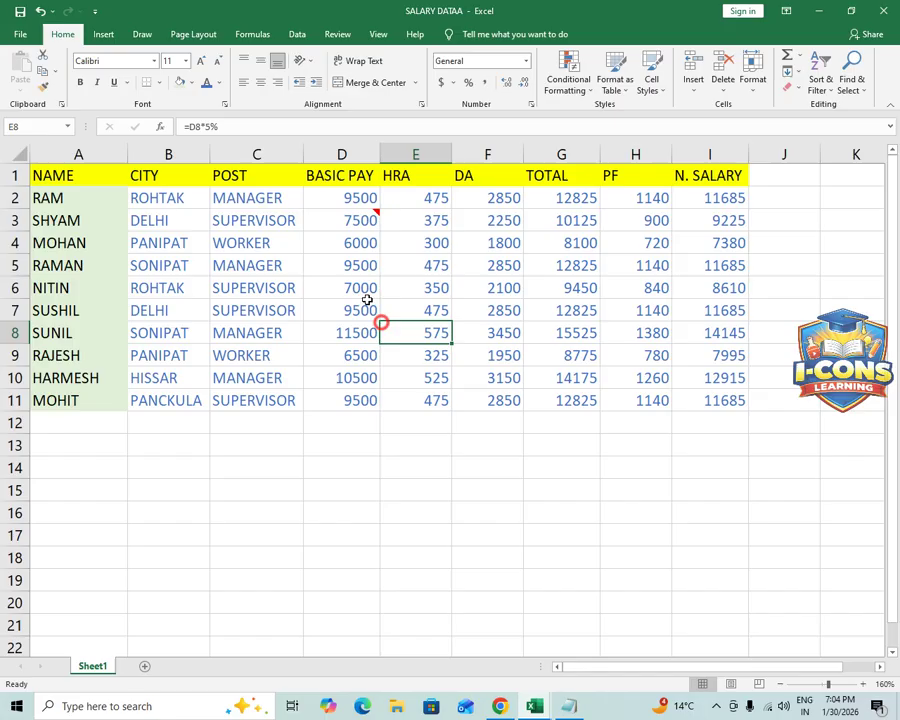
left_click(344, 220)
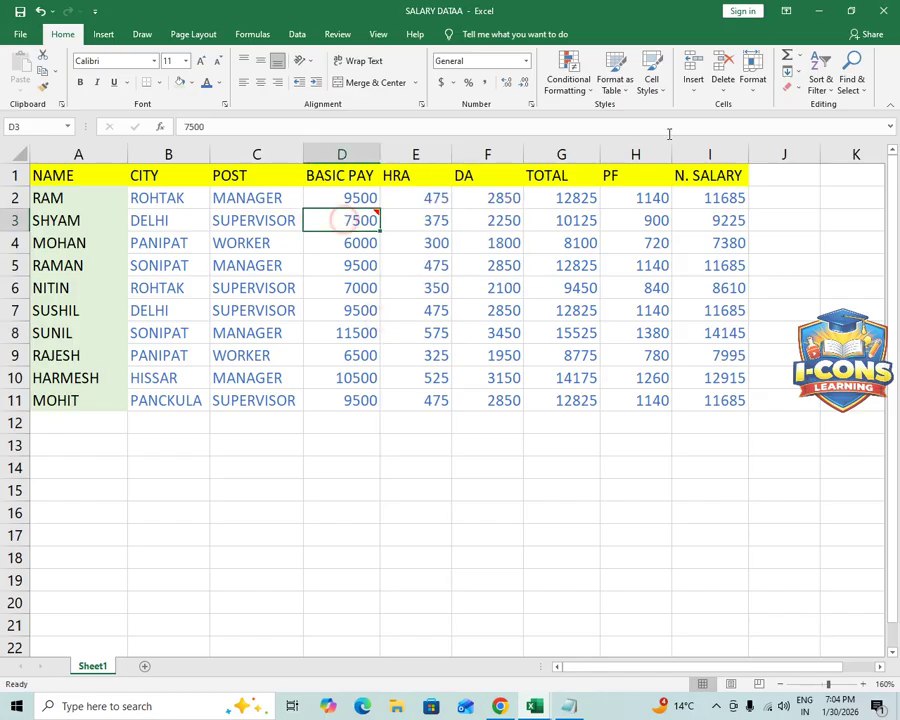
left_click(794, 88)
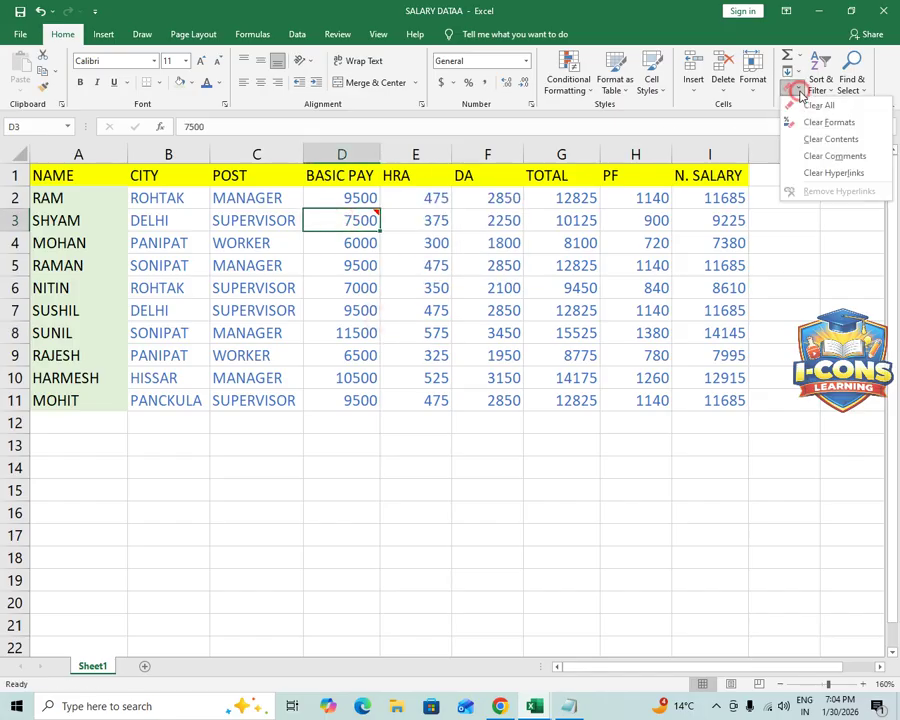
left_click(829, 163)
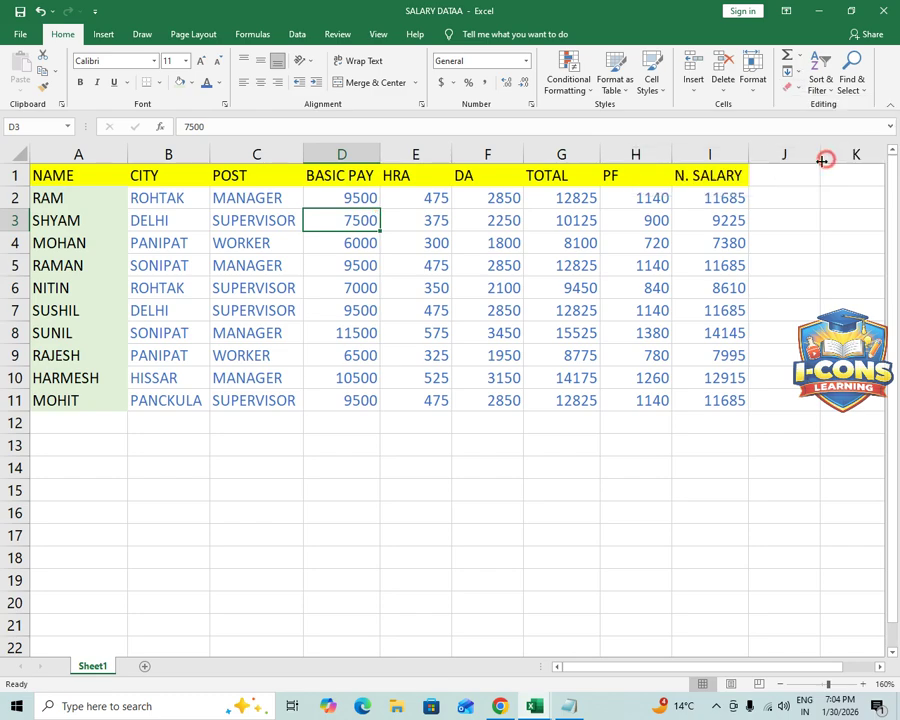
left_click(438, 399)
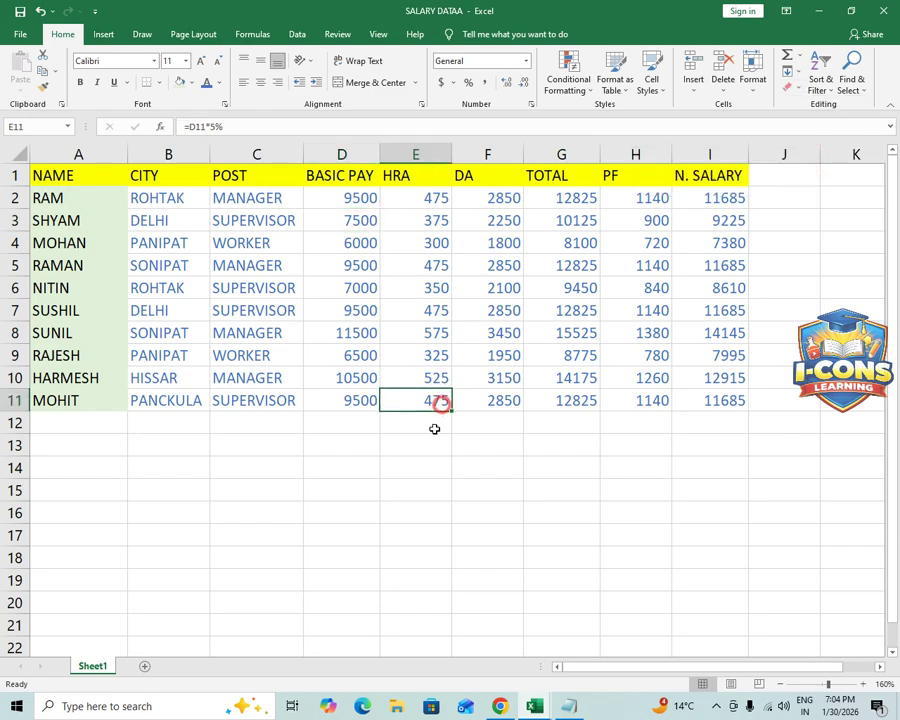
left_click(796, 88)
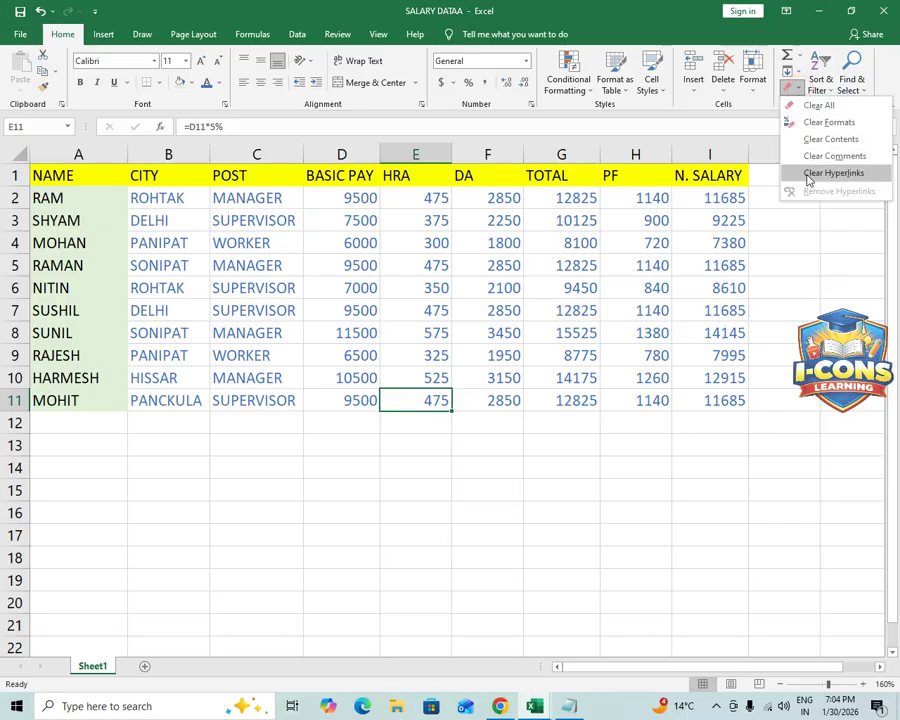
left_click(410, 482)
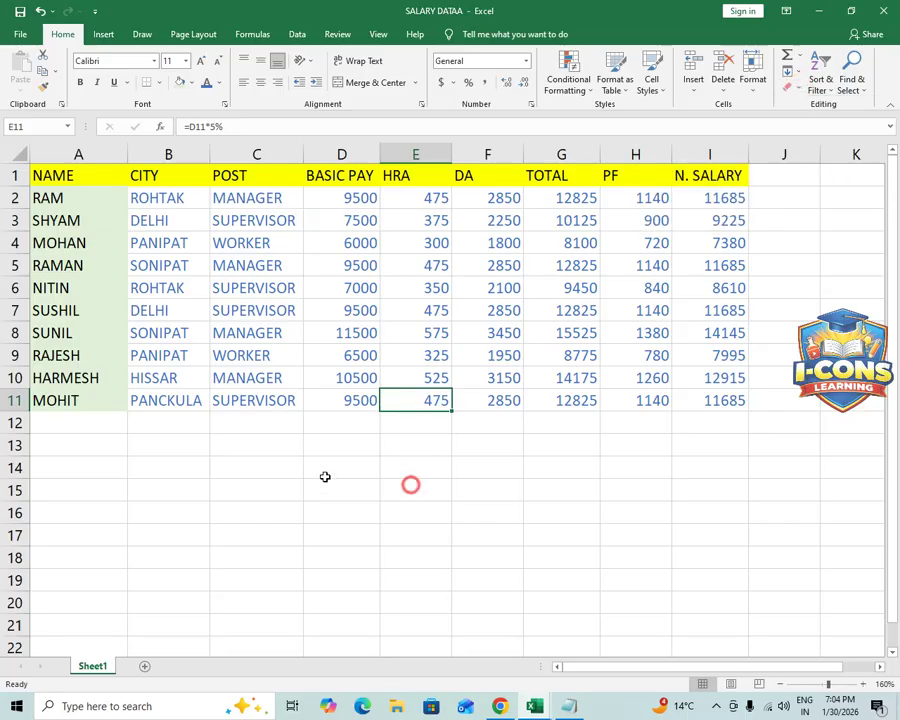
left_click(125, 466)
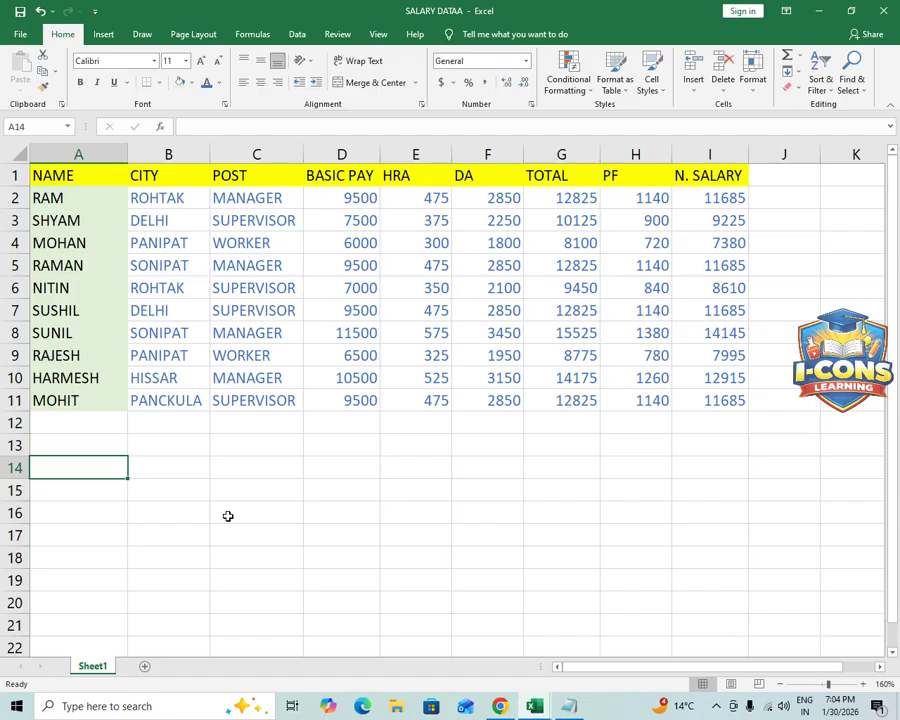
Insert a hyperlink in cell A4 of the NAME column that points to the Pictures folder on New Volume (D:)
left_click(58, 247)
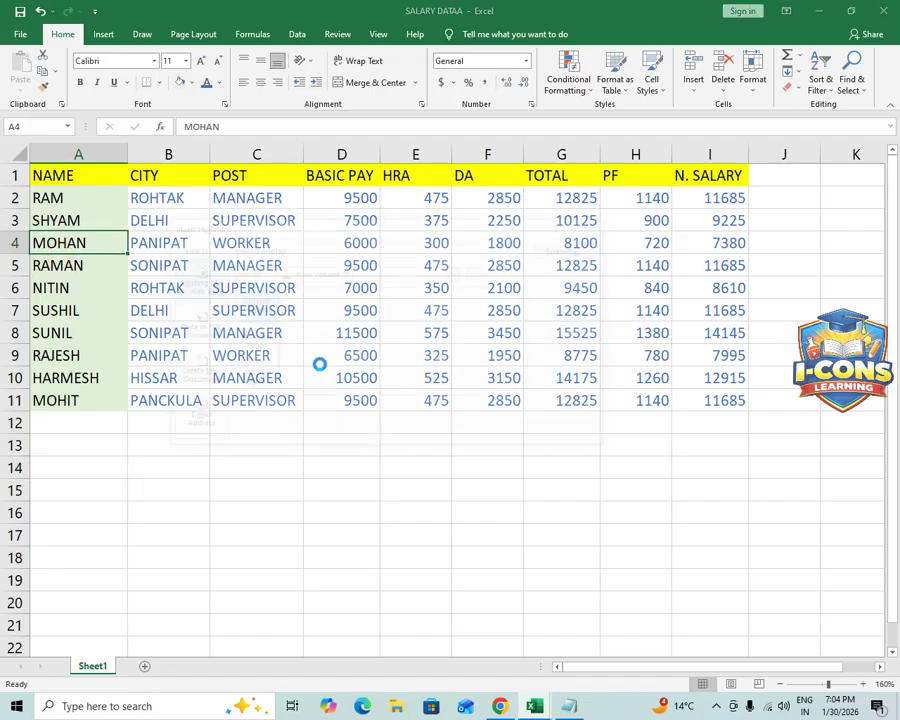
key("ctrl+k")
left_click_drag(248, 224, 329, 144)
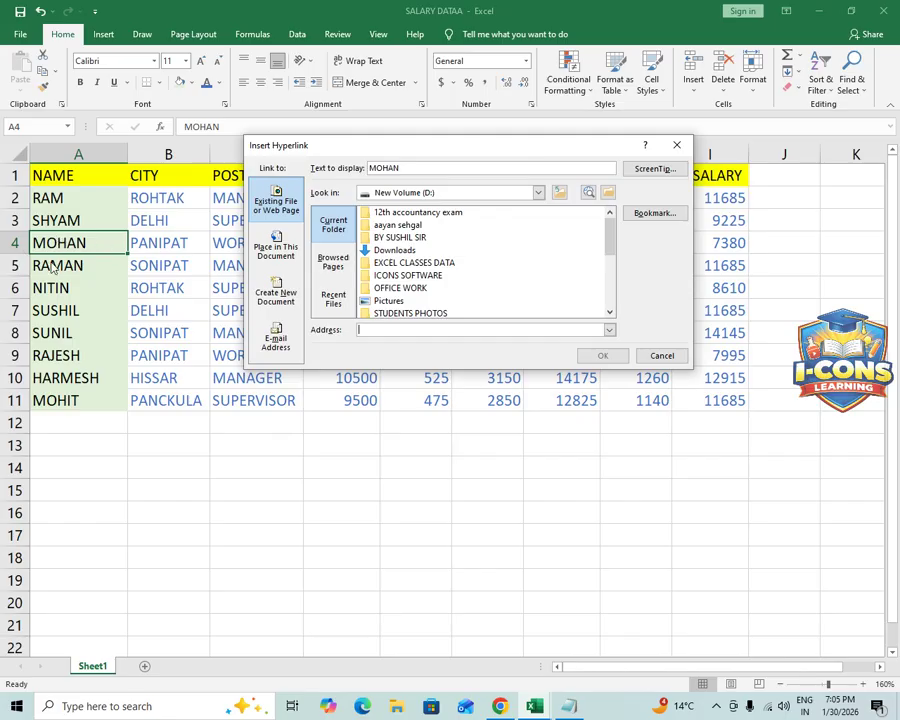
left_click(378, 302)
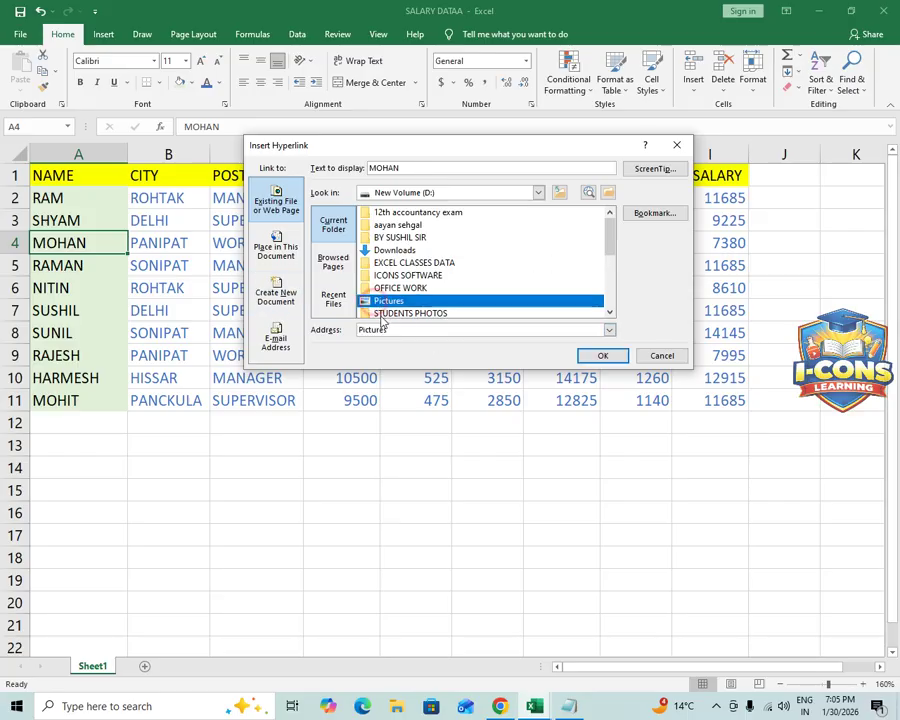
left_click(583, 357)
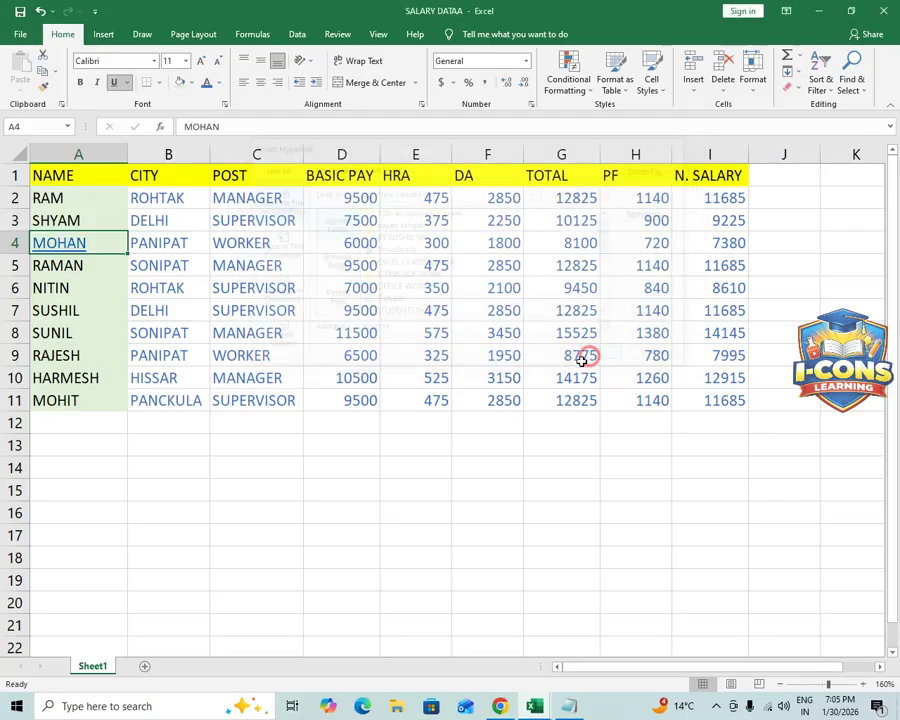
left_click(243, 453)
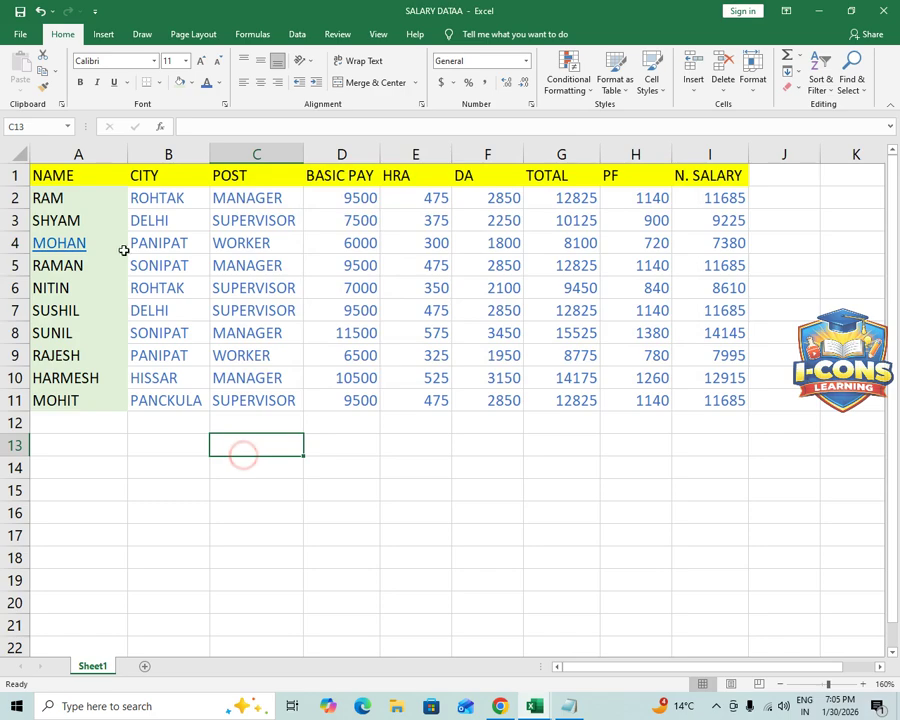
Follow the hyperlink in cell A4 to view the Pictures folder, and close the folder window
left_click(62, 246)
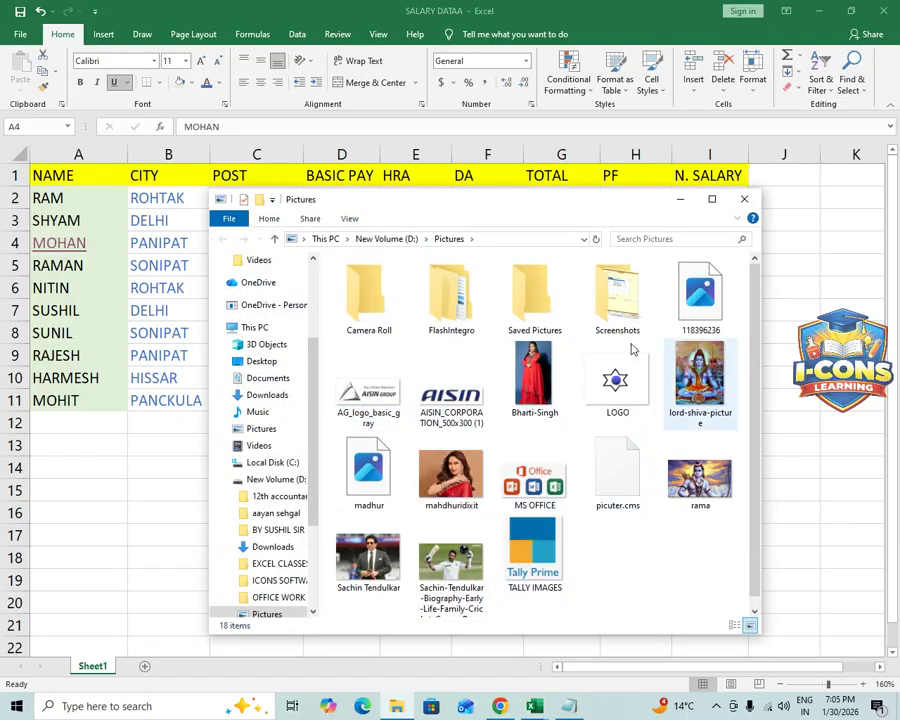
left_click_drag(342, 199, 393, 127)
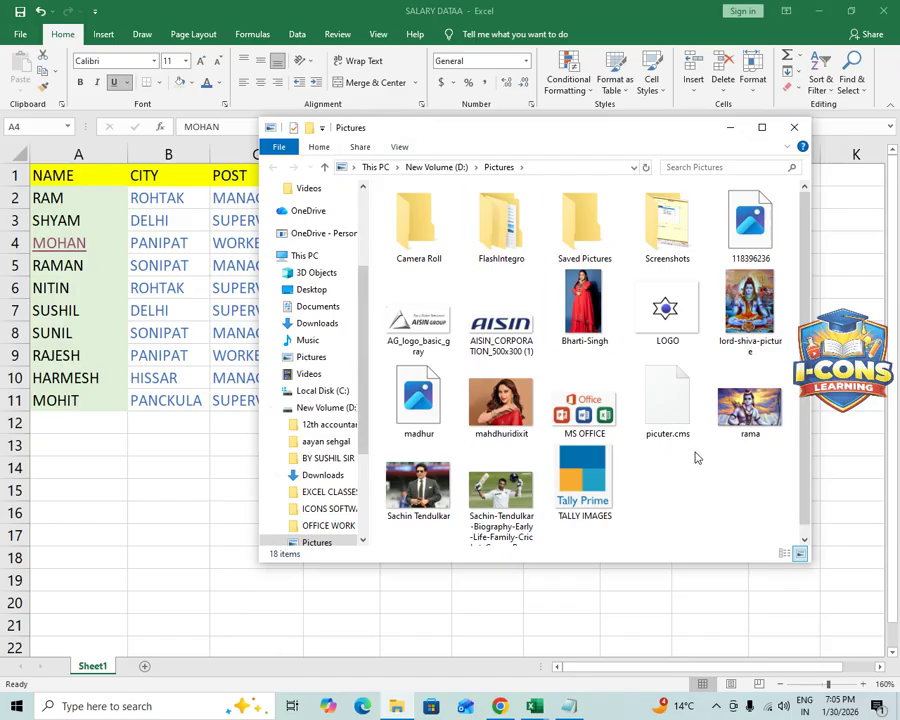
left_click(794, 128)
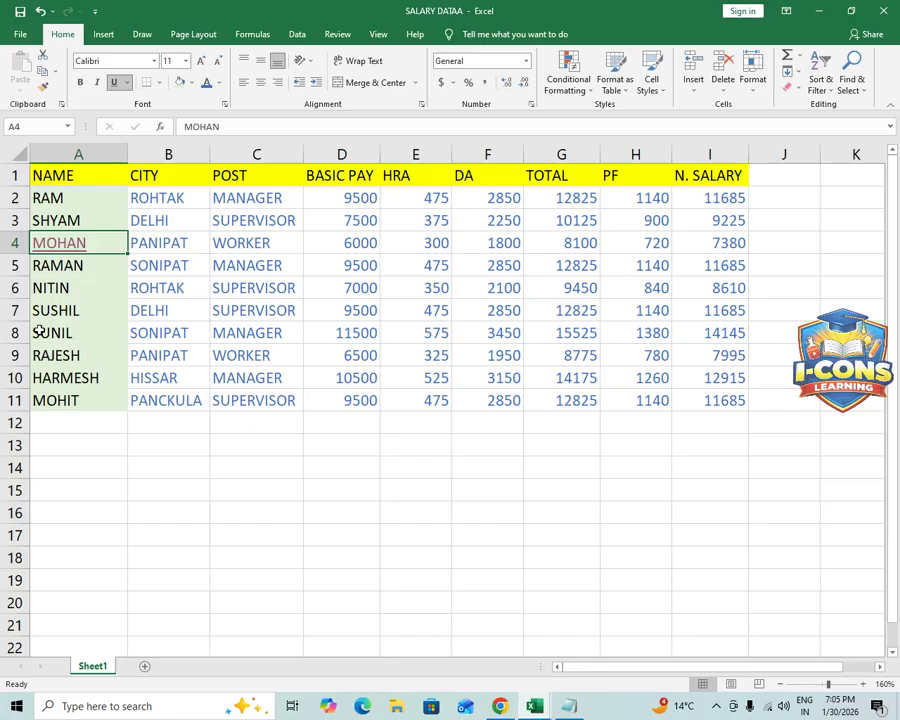
left_click(66, 290)
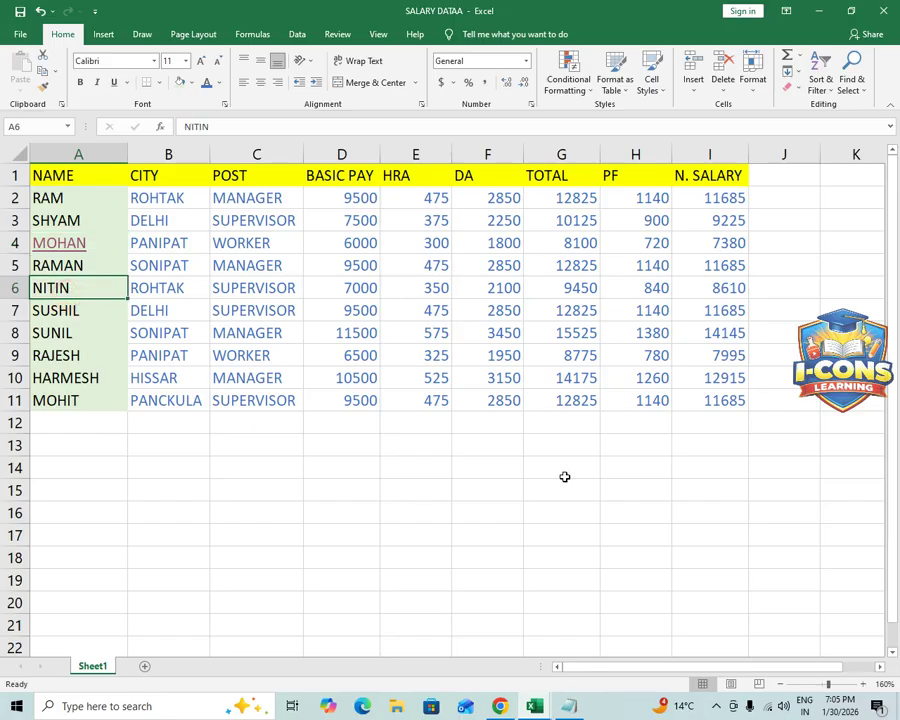
key("ctrl+k")
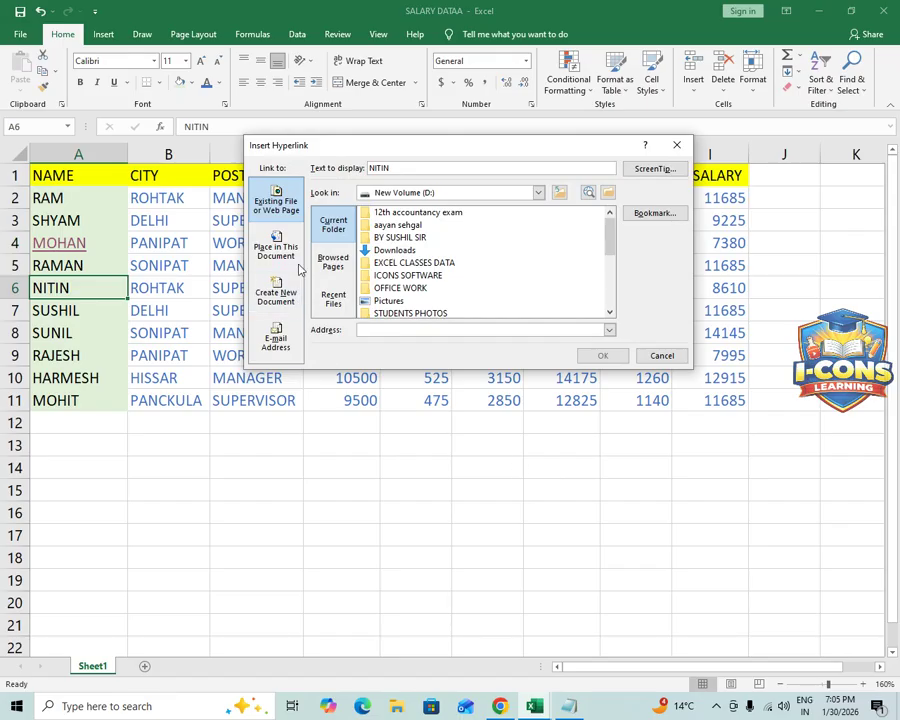
left_click_drag(610, 242, 597, 284)
left_click(278, 252)
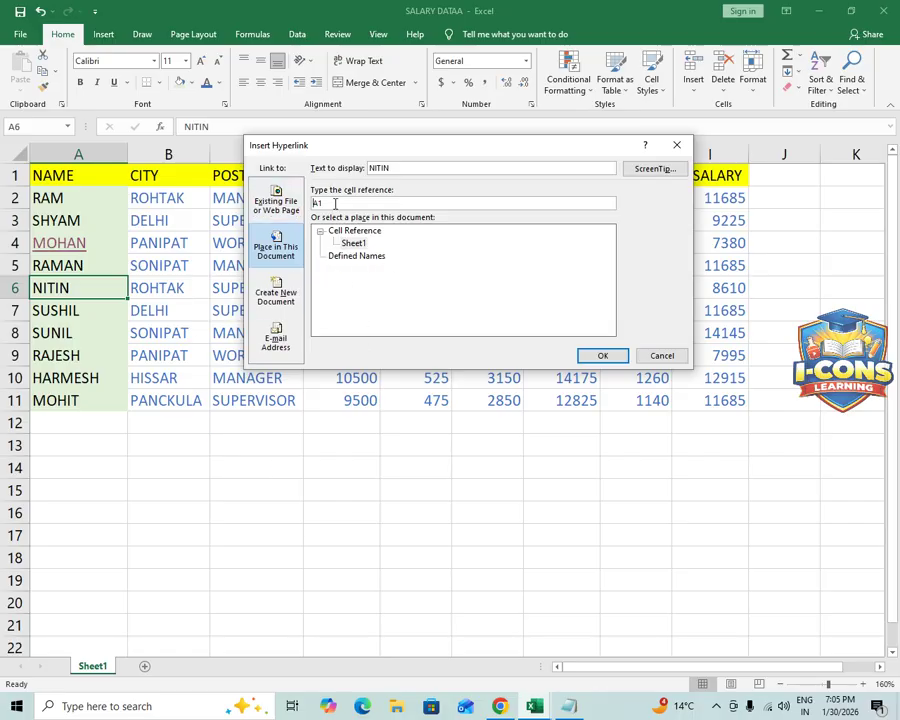
left_click_drag(331, 201, 310, 201)
left_click(661, 355)
left_click(225, 558)
Add two new worksheets, Sheet2 and Sheet3, to the workbook and return to Sheet1
left_click(144, 671)
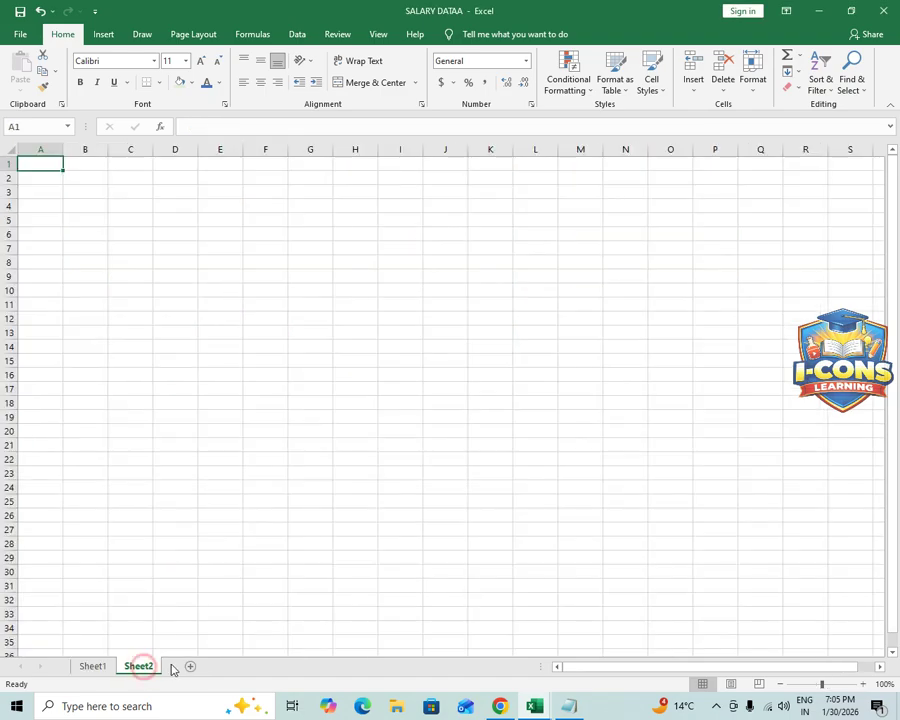
left_click(194, 666)
left_click(108, 667)
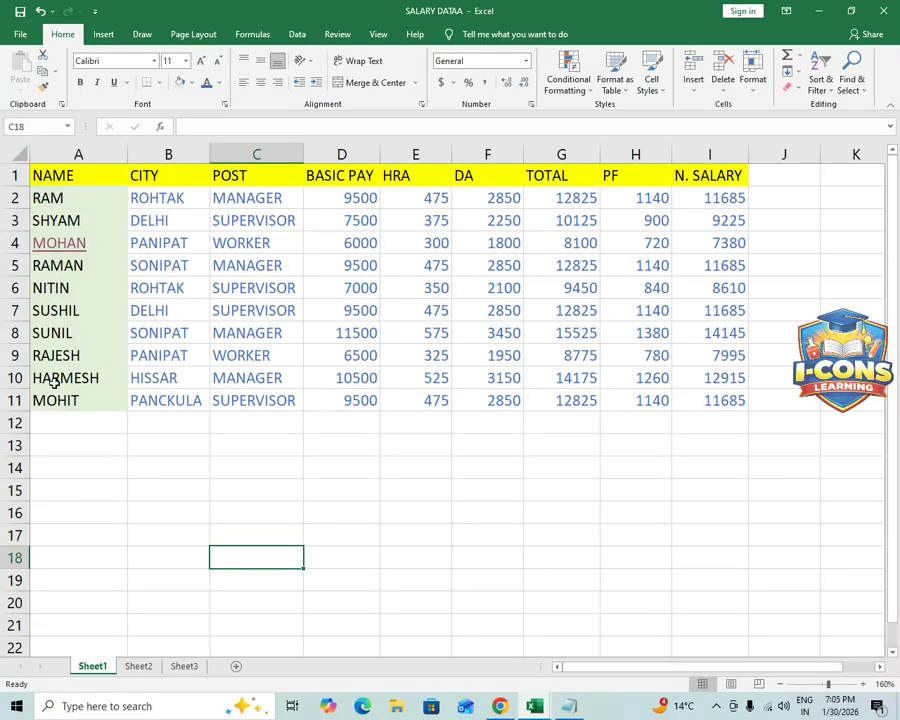
Insert a hyperlink in cell A6 of the NAME column that points to cell A1 of Sheet2 in this document
left_click(64, 310)
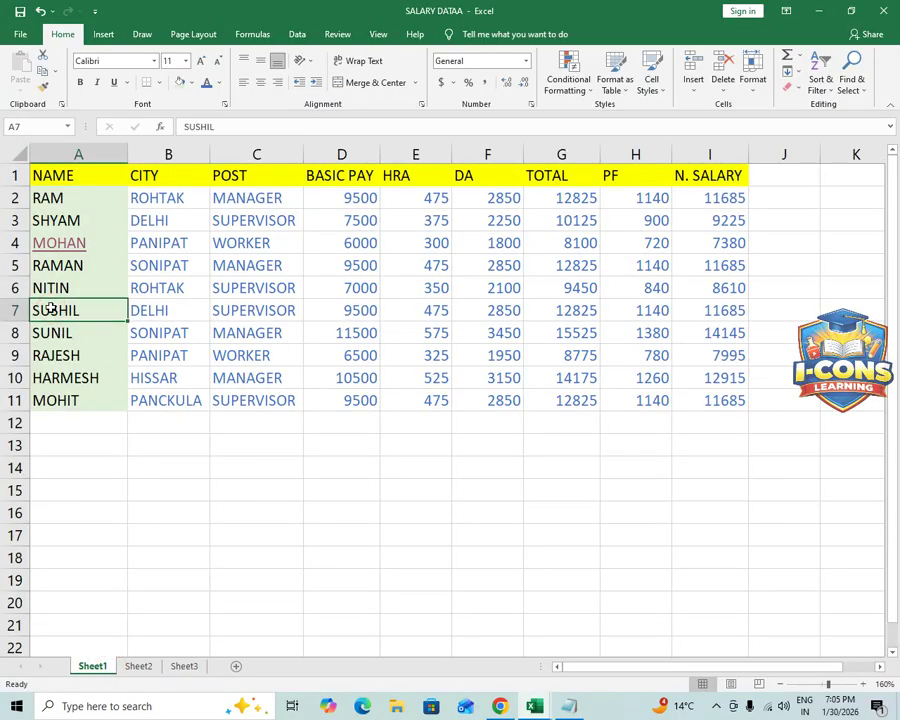
left_click(56, 289)
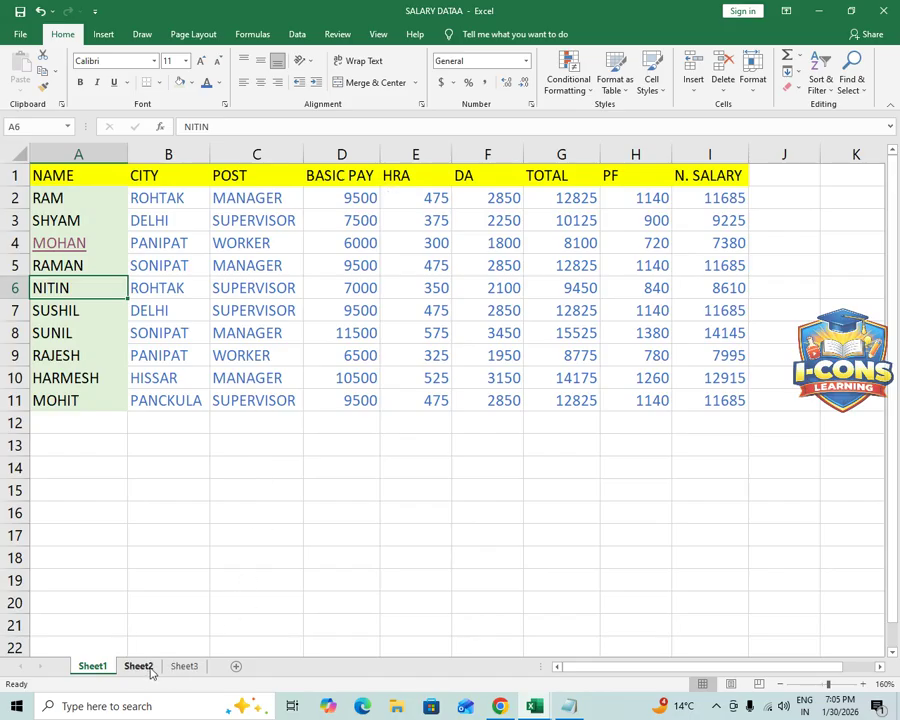
left_click(791, 88)
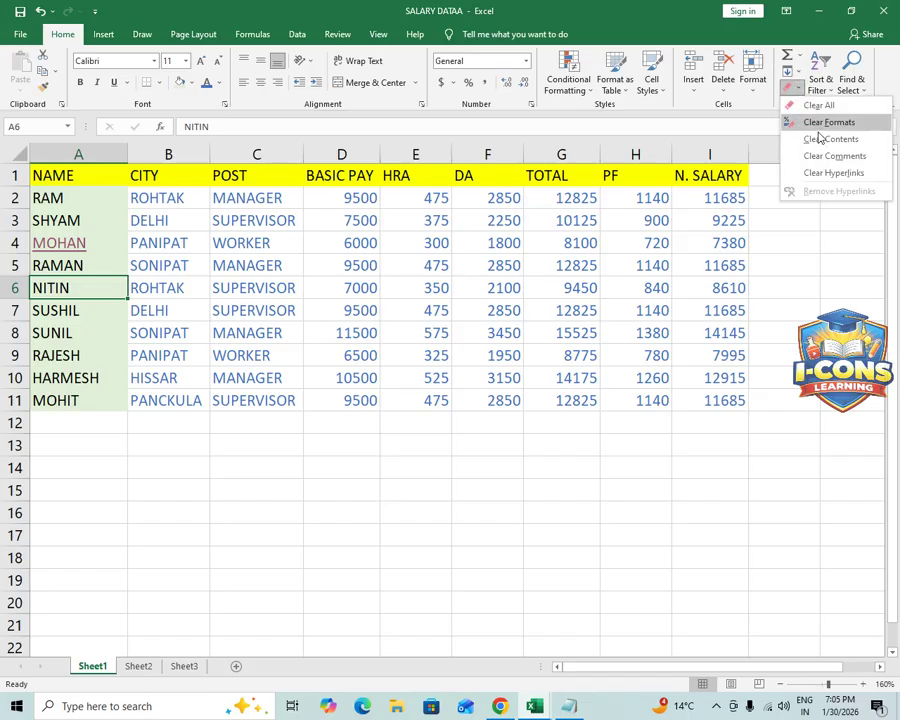
left_click(126, 472)
key("ctrl+k")
left_click(275, 260)
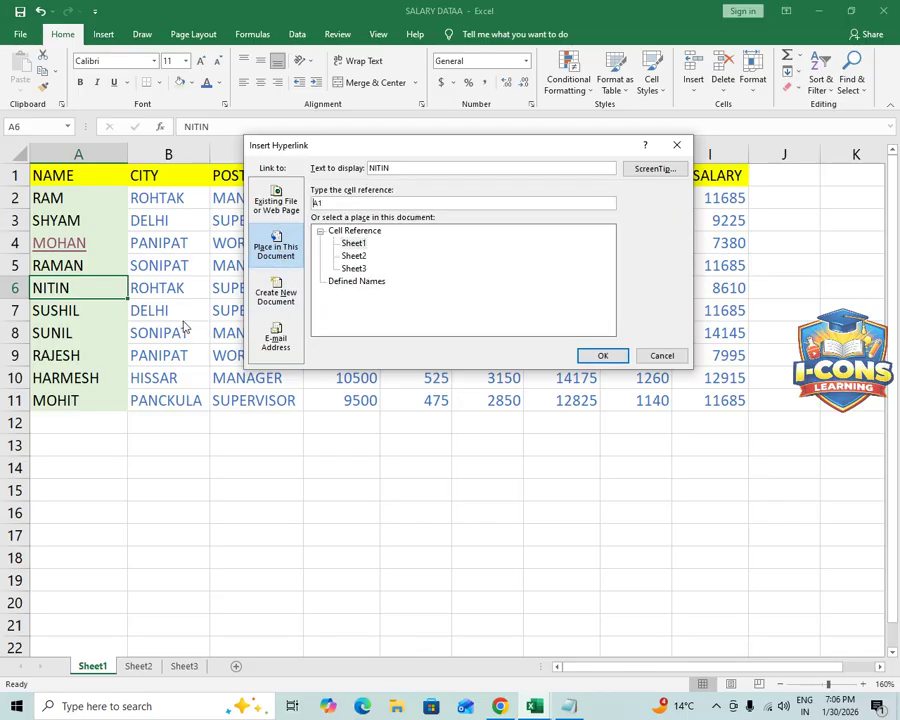
left_click(353, 256)
left_click(600, 355)
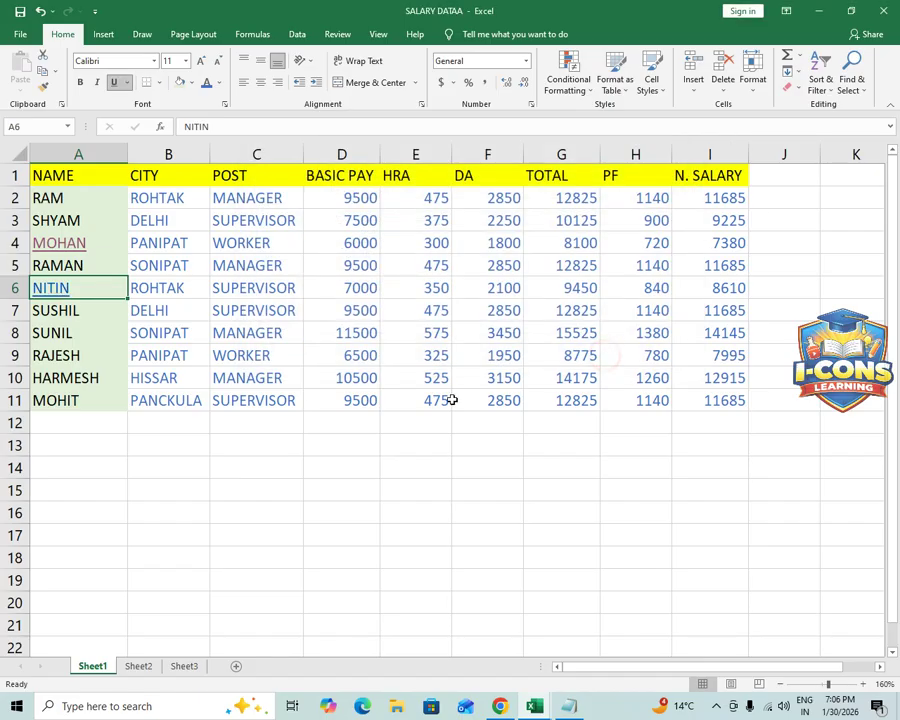
Follow the hyperlink in cell A6 to its target sheet and return to Sheet1
left_click(218, 506)
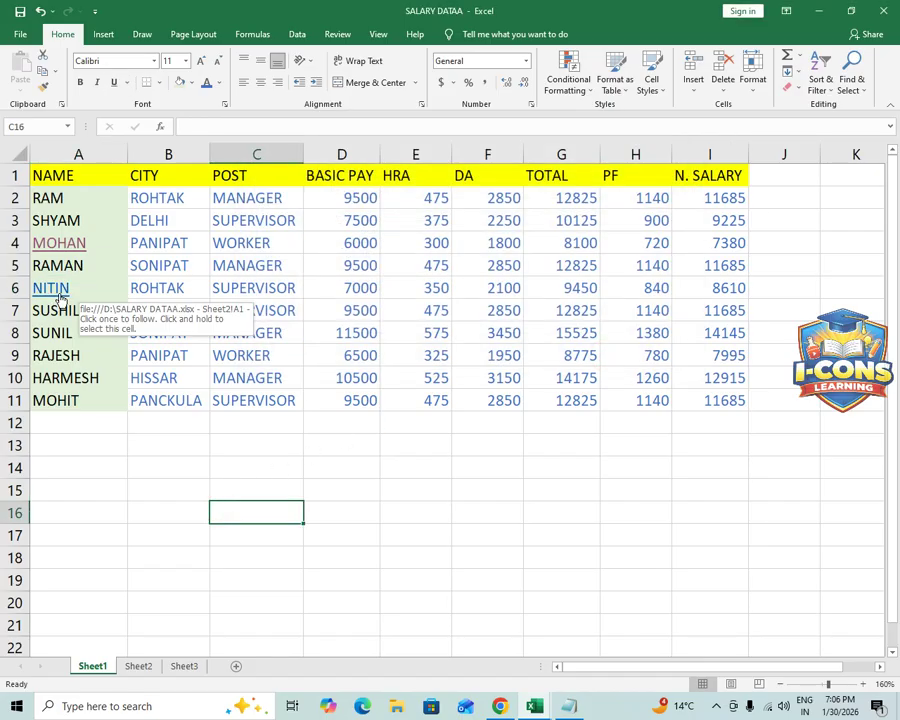
left_click(58, 290)
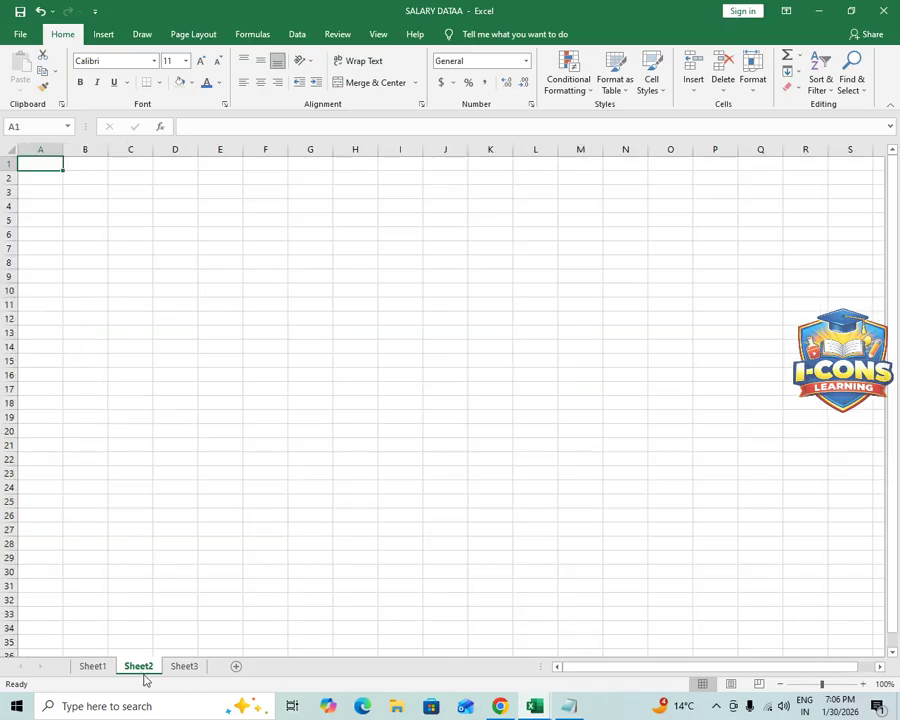
left_click(90, 666)
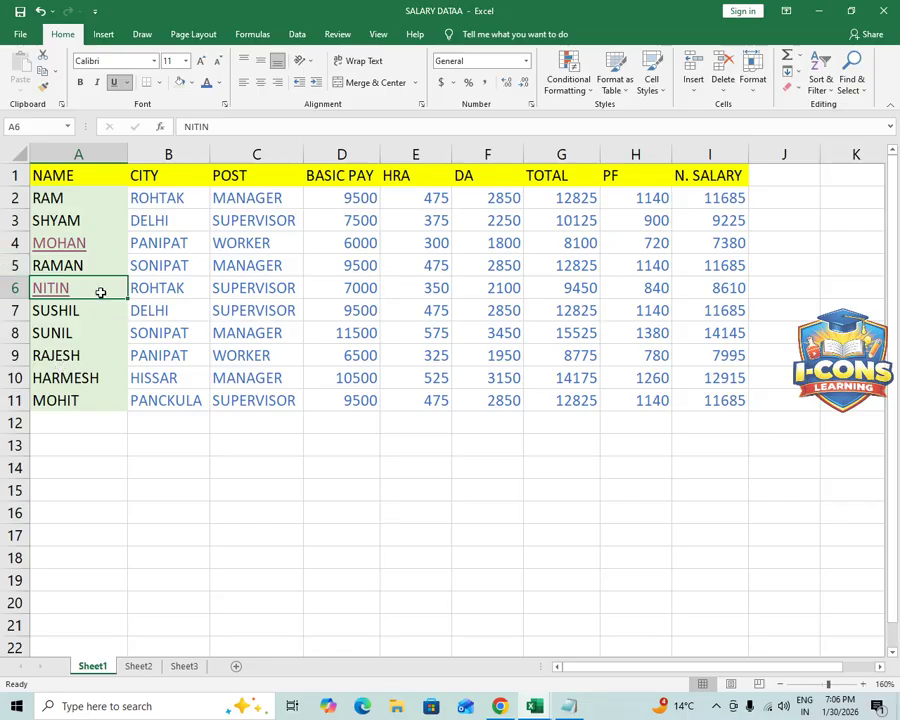
left_click_drag(100, 208, 106, 292)
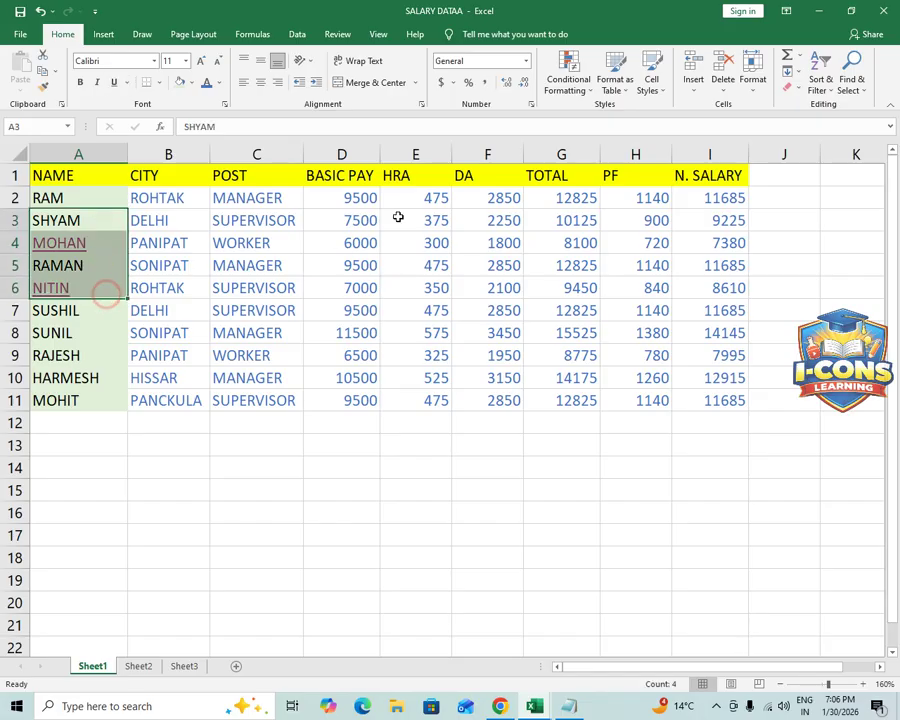
left_click(799, 91)
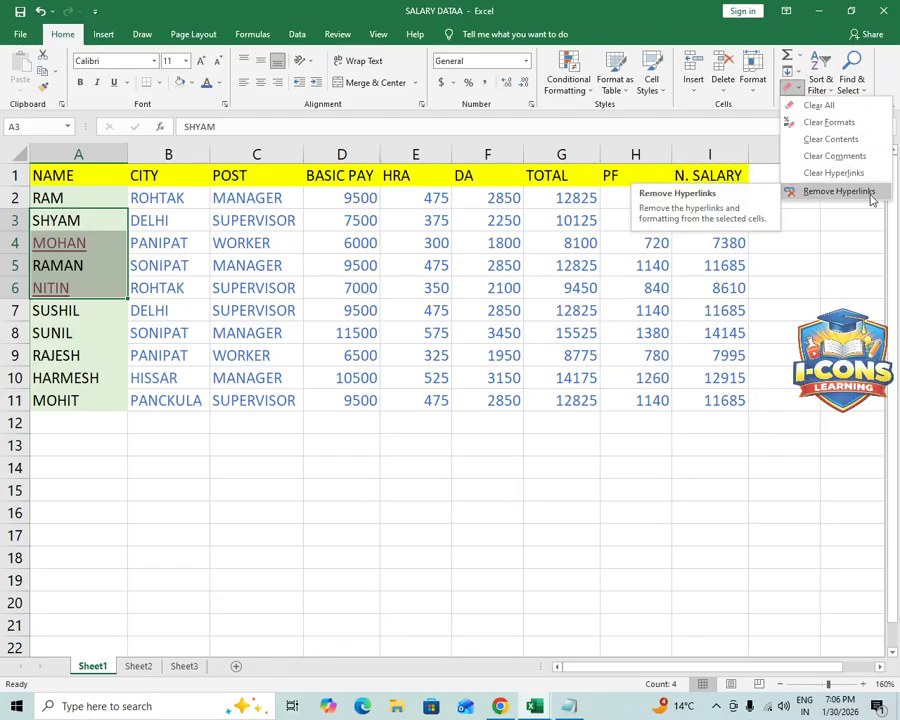
left_click(301, 468)
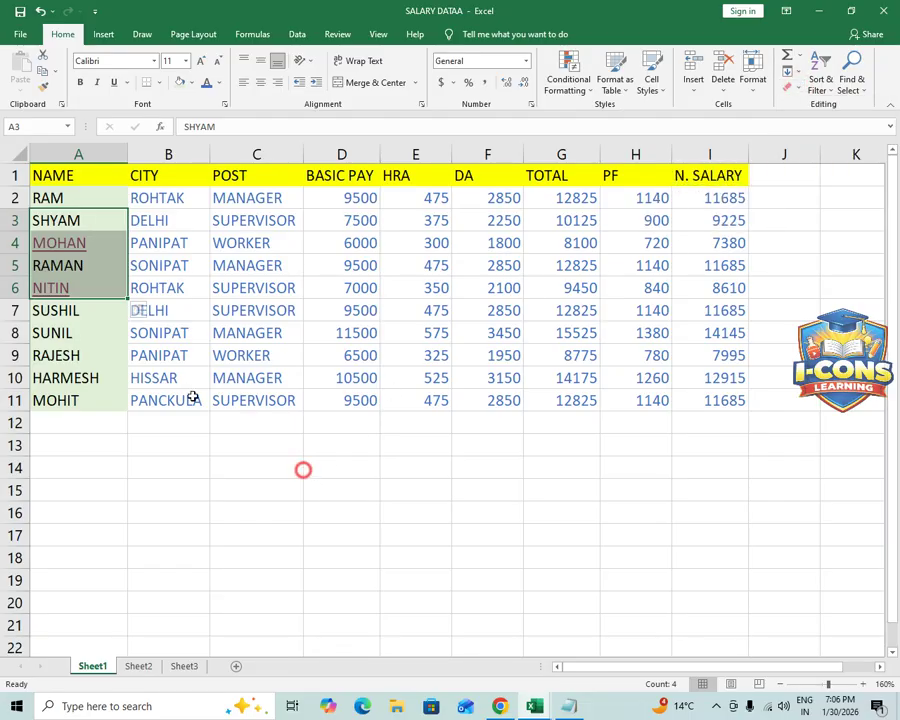
Clear the hyperlink from cell A4 in the NAME column while keeping its link formatting
left_click(100, 245)
left_click(799, 91)
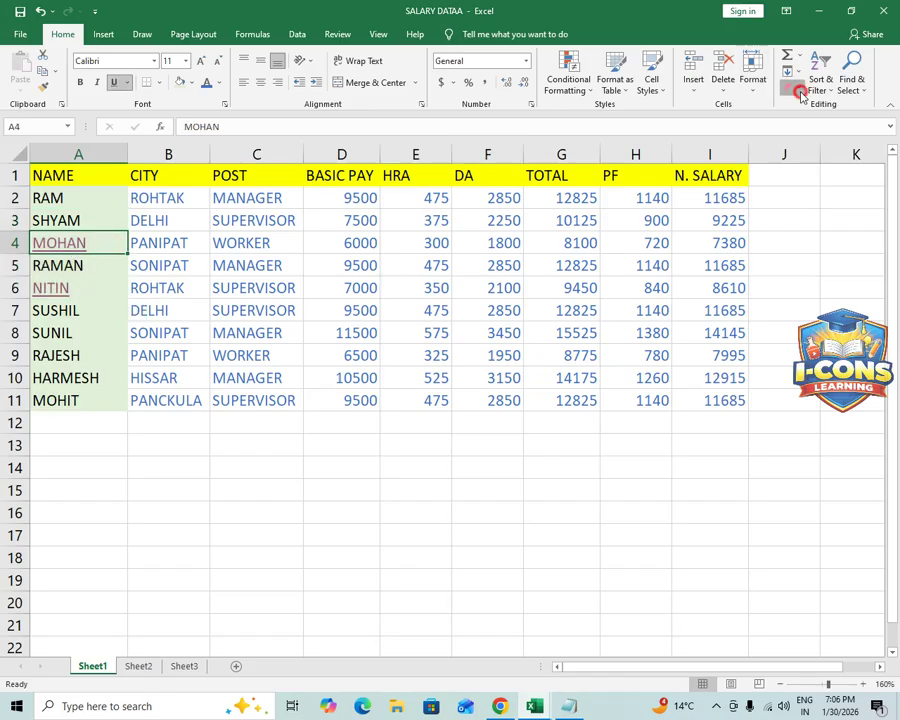
left_click(812, 170)
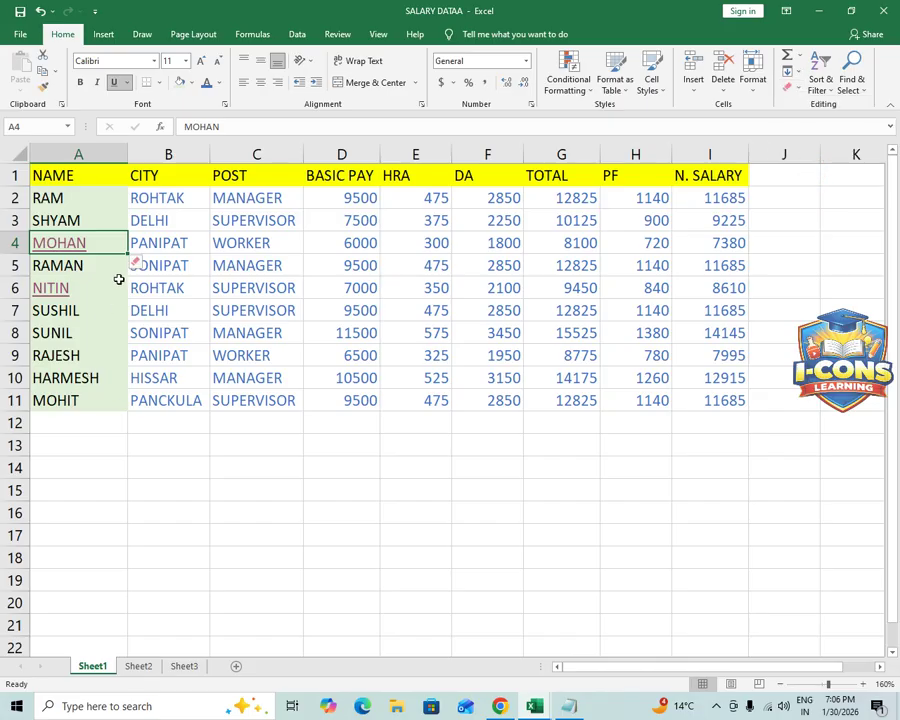
left_click(137, 470)
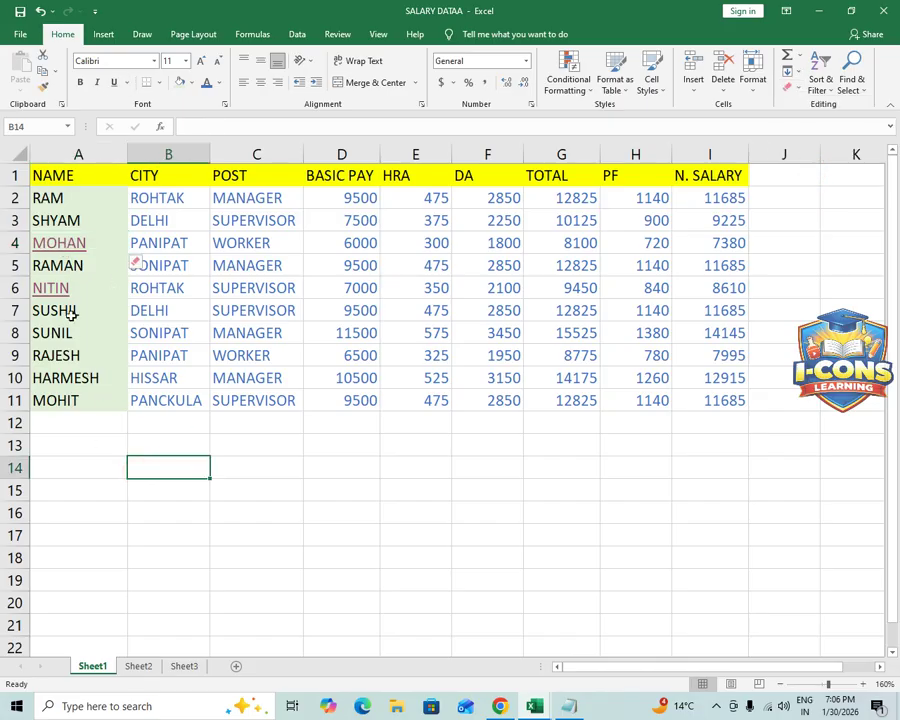
Test whether the entry in cell A4 still opens a link
left_click_drag(78, 468, 86, 444)
left_click(239, 500)
left_click(66, 242)
left_click_drag(168, 557, 160, 516)
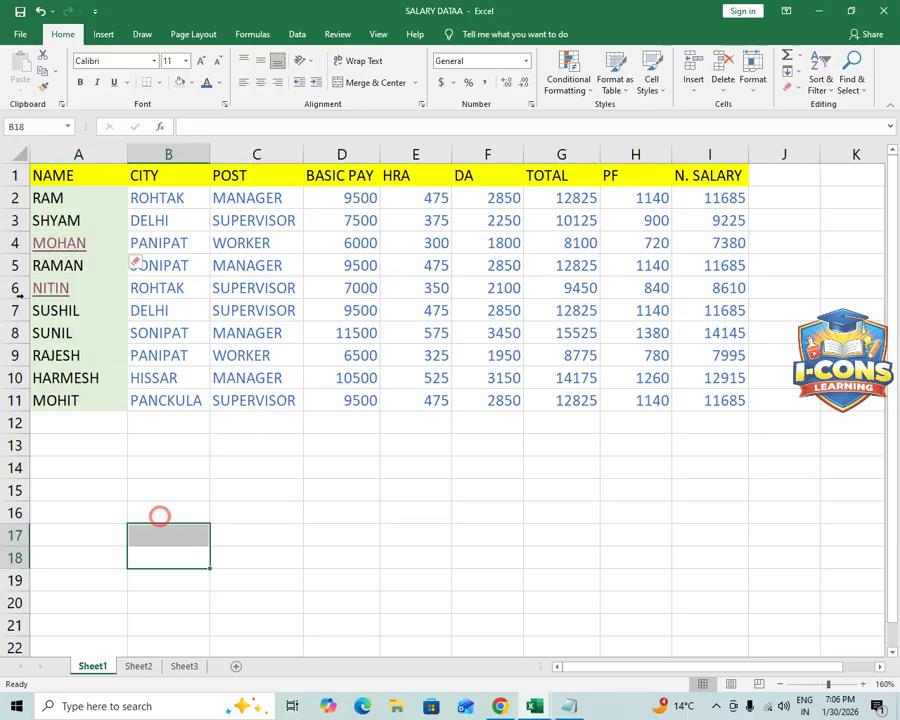
left_click(60, 242)
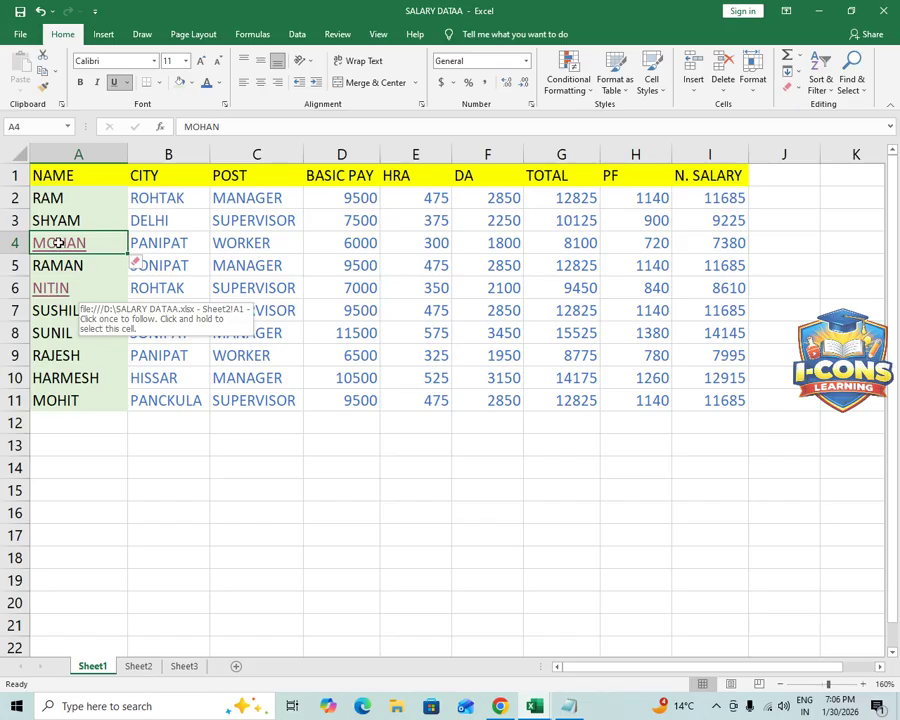
Remove the hyperlink from cell A6 in the NAME column together with its link formatting
left_click(86, 289)
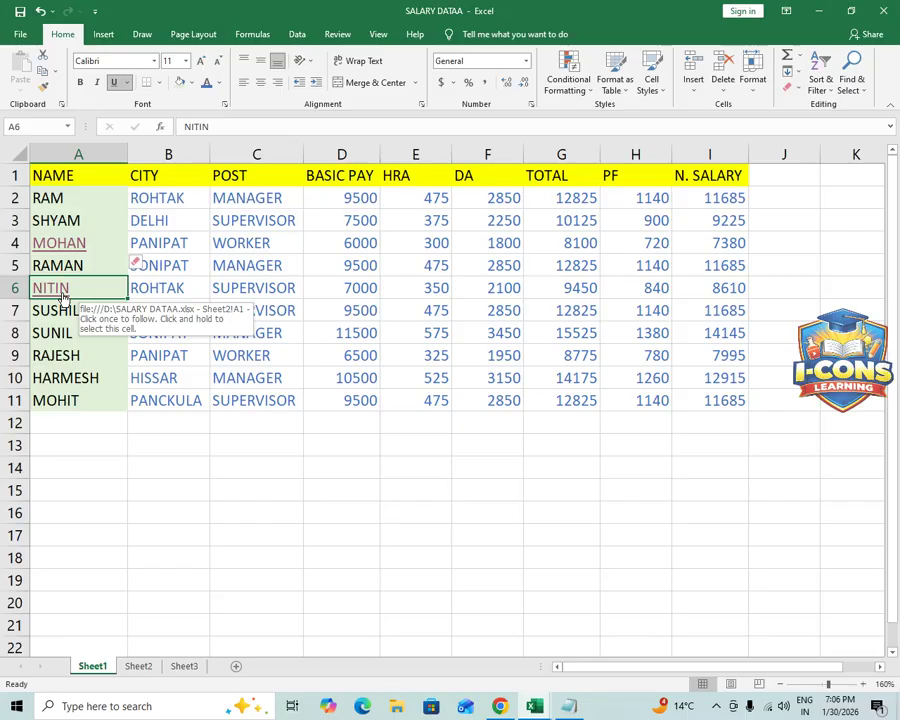
left_click(796, 88)
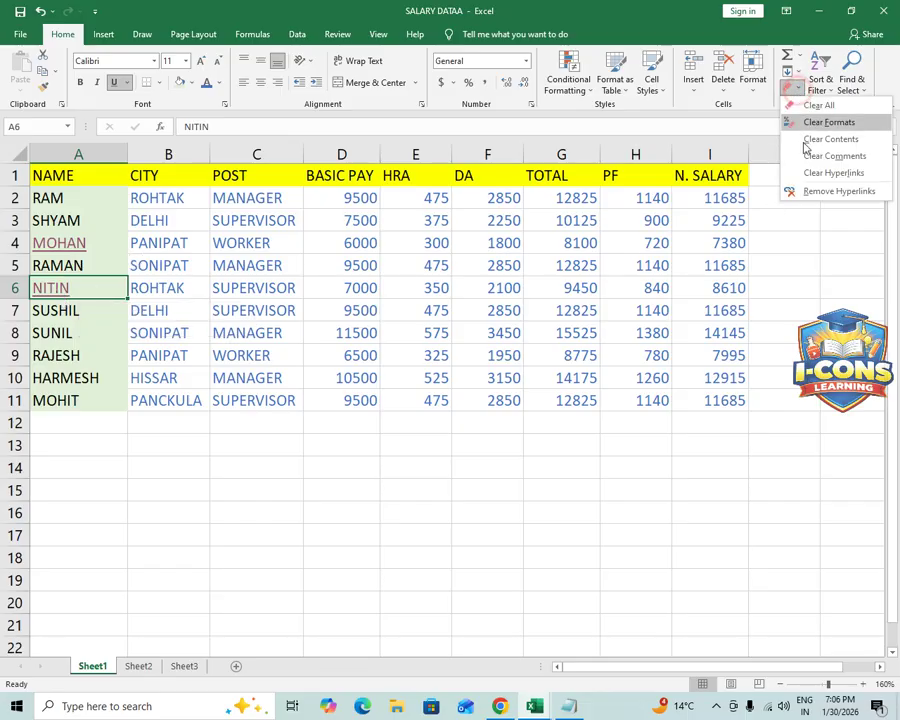
left_click(827, 192)
left_click(252, 512)
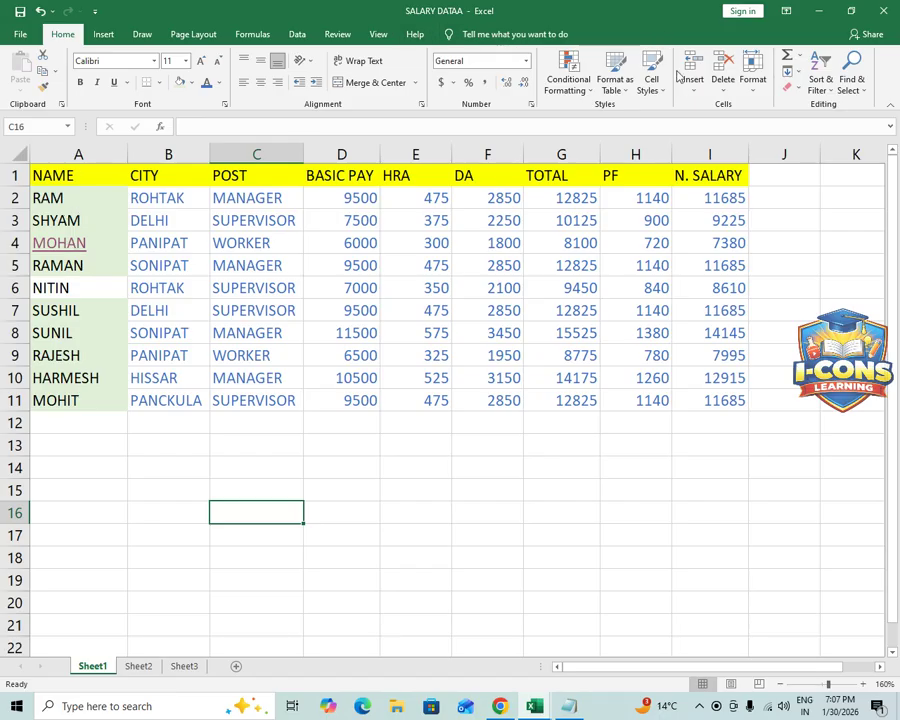
Examine which Clear options are available for cells that contain no hyperlink
left_click(70, 243)
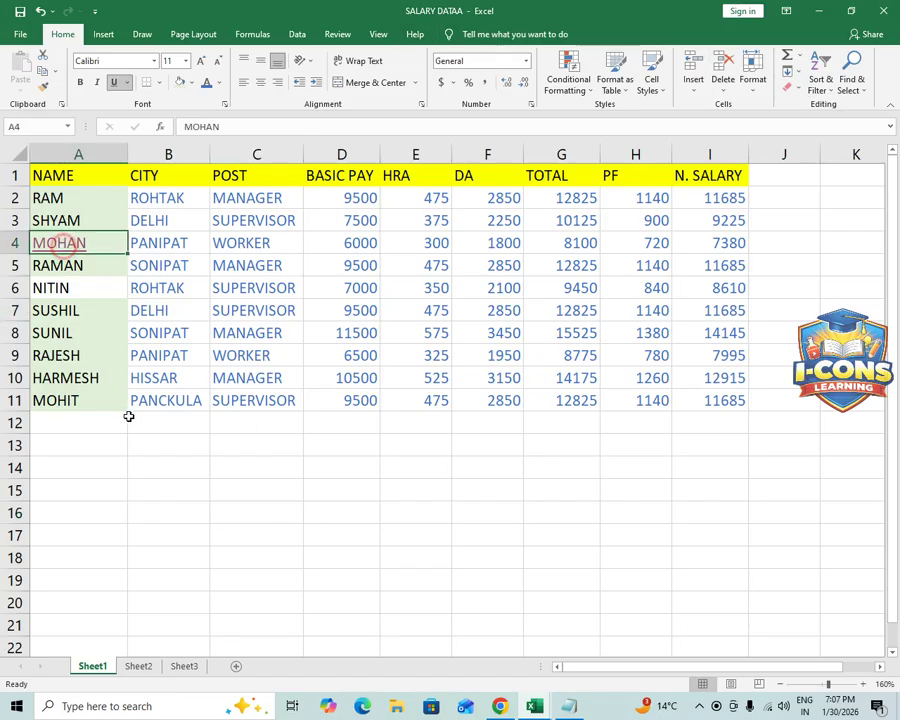
left_click_drag(168, 422, 110, 420)
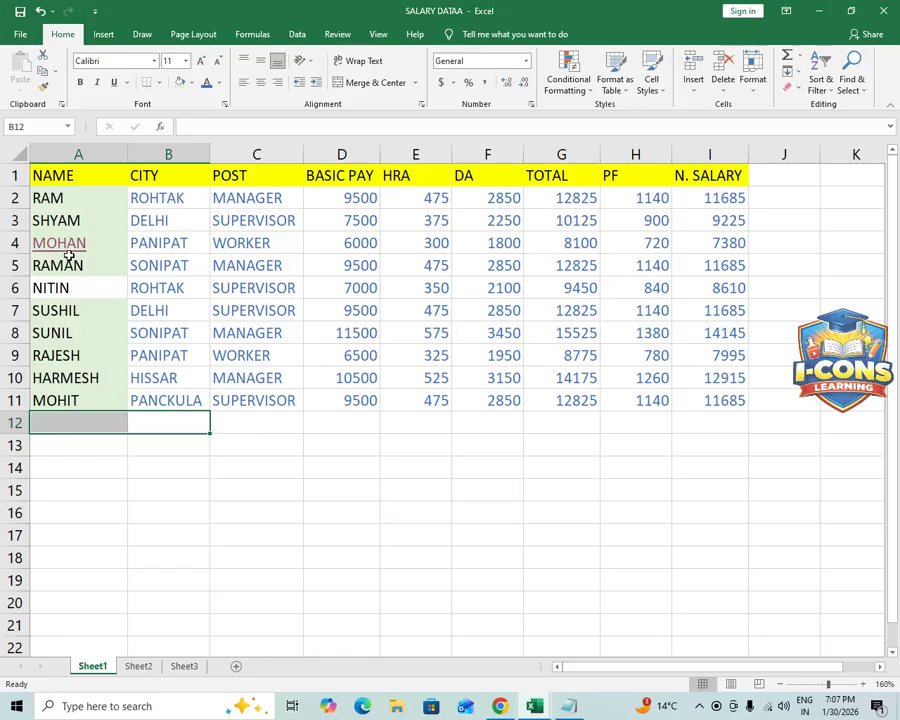
left_click(795, 89)
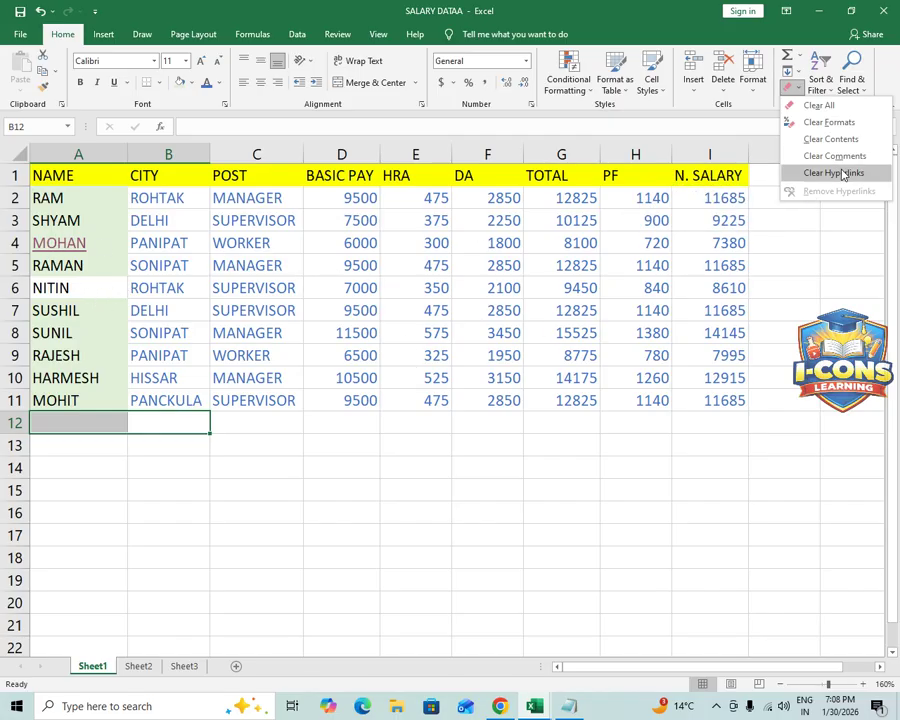
left_click(321, 287)
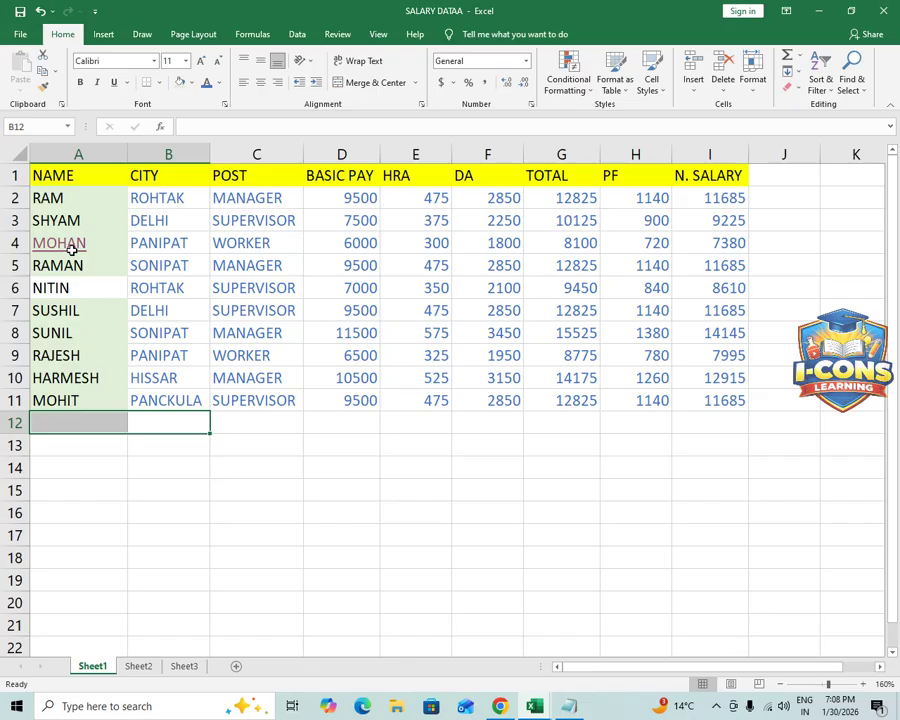
left_click(237, 327)
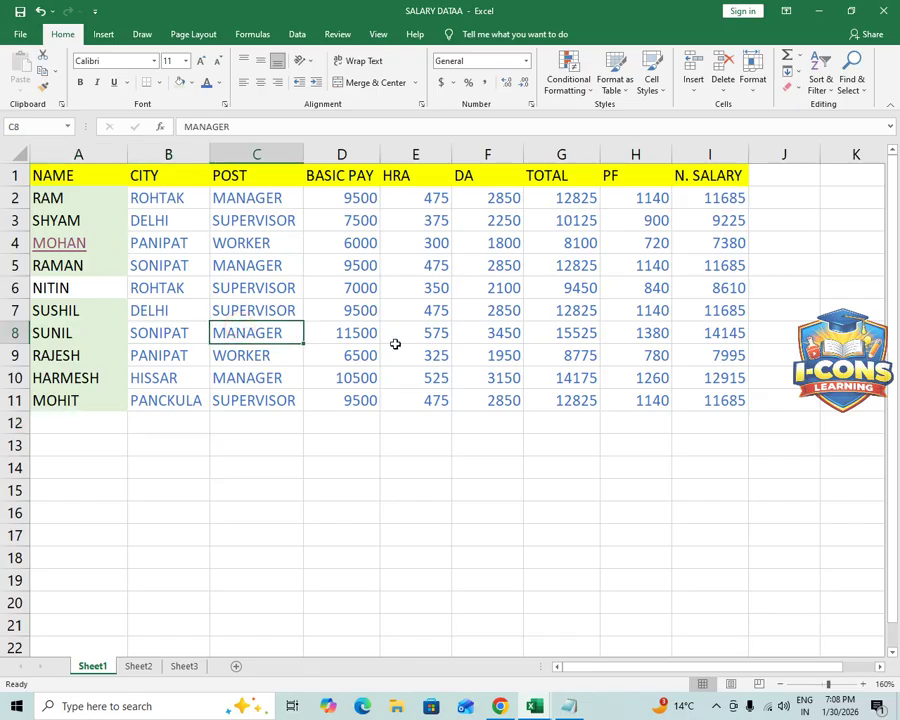
left_click(790, 88)
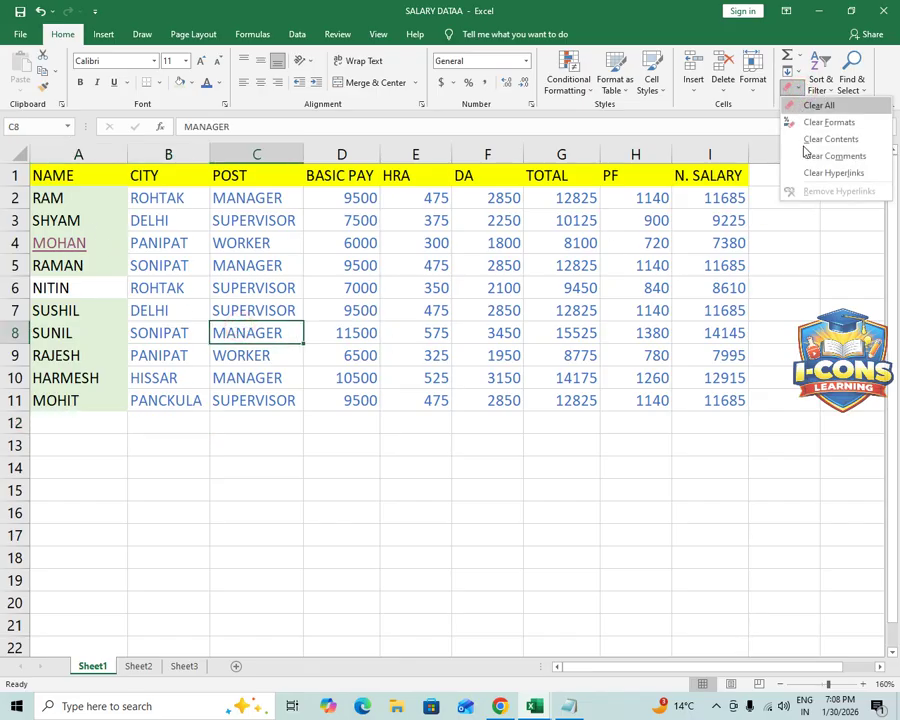
left_click(420, 296)
left_click(90, 316)
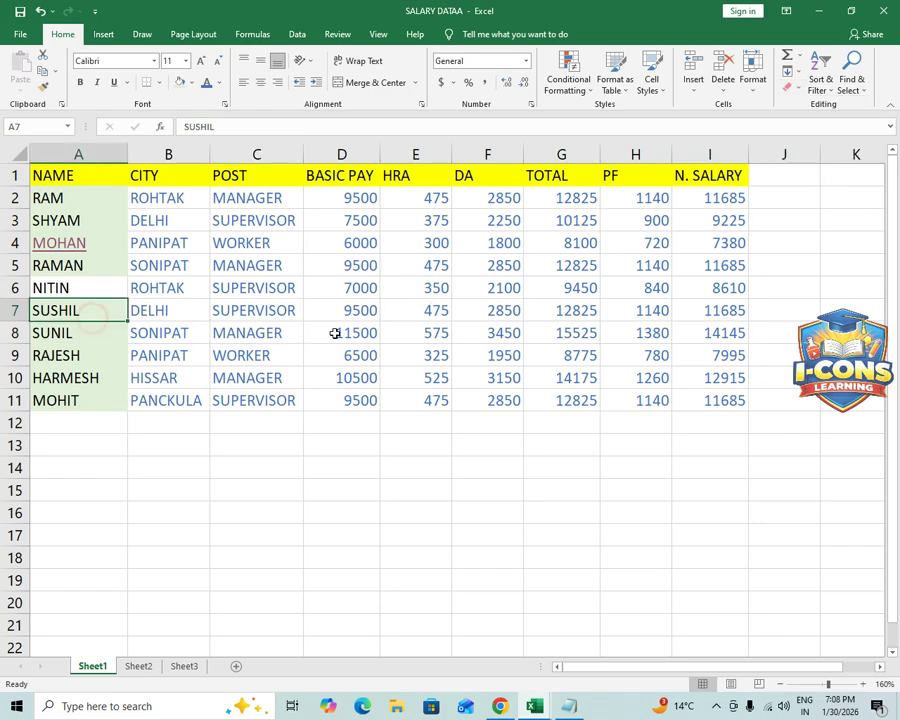
left_click(106, 360)
Try to clear hyperlinks again from cell A4 in the NAME column
left_click(96, 242)
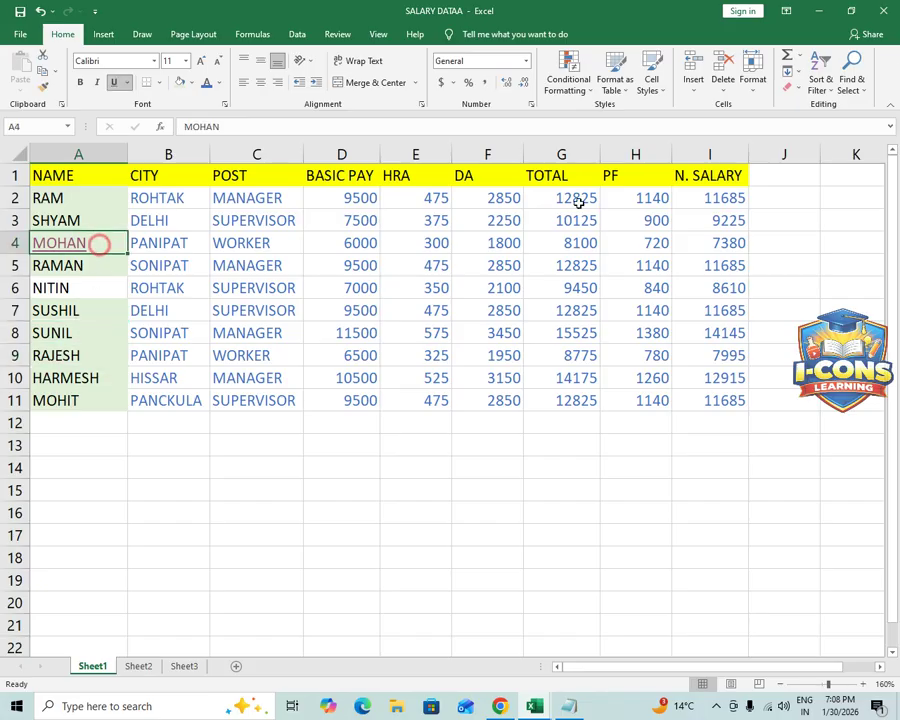
left_click(795, 88)
left_click(841, 173)
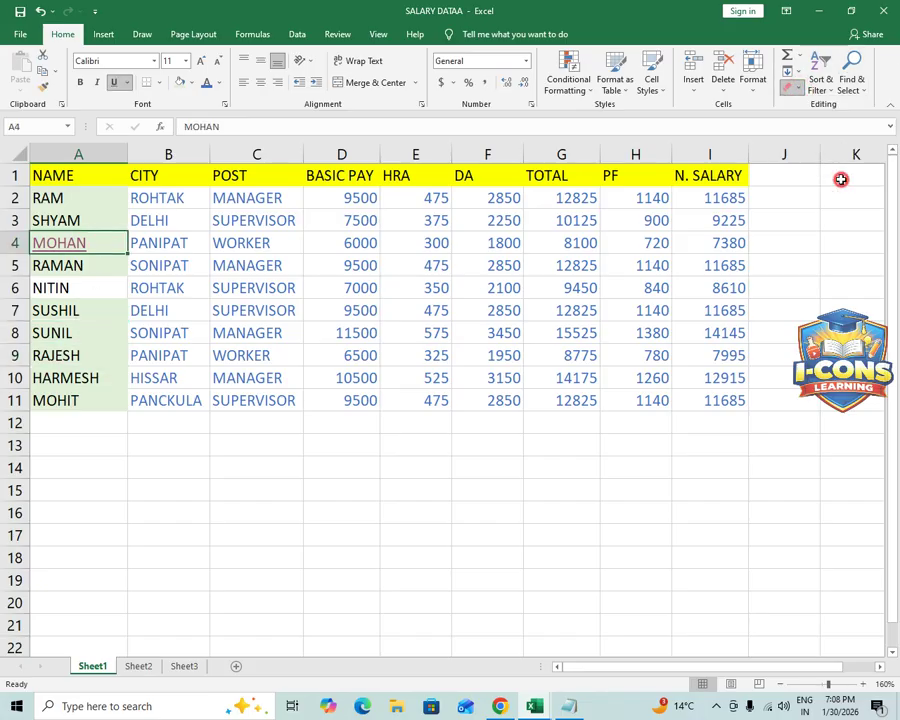
left_click(228, 355)
left_click(44, 268)
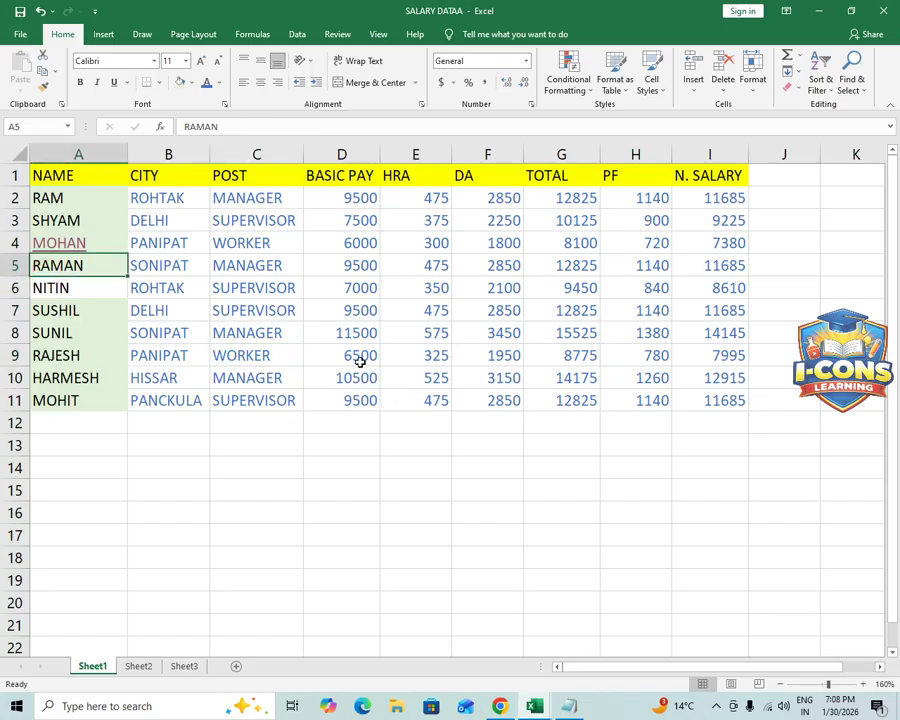
Undo the hyperlink insertions and removals in cells A4 and A6 of the NAME column
key("ctrl+z")
key("ctrl+z")
key("ctrl+z")
key("ctrl+z")
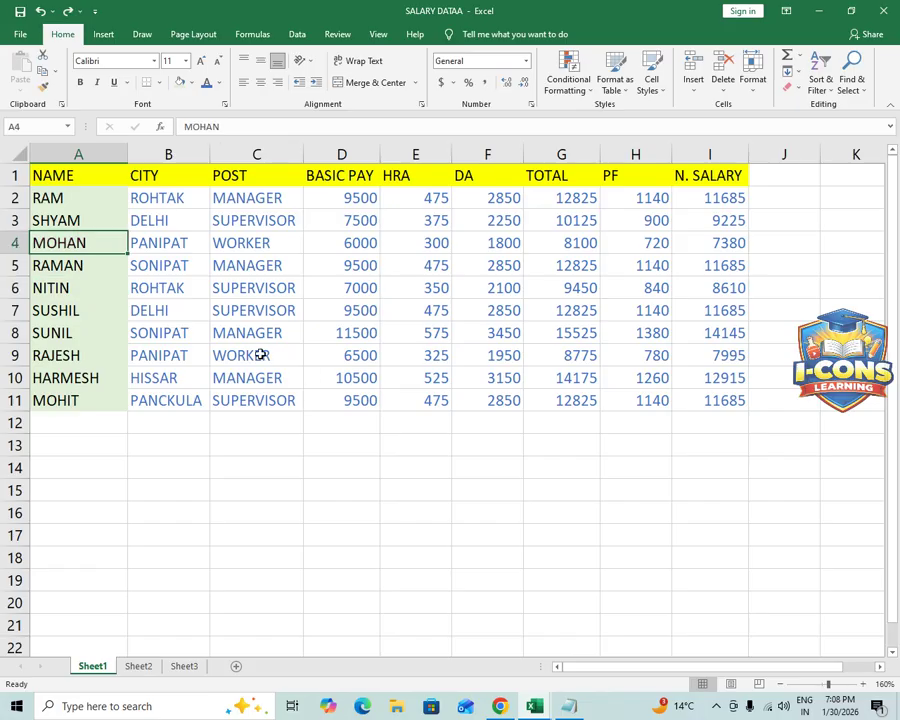
left_click(155, 336)
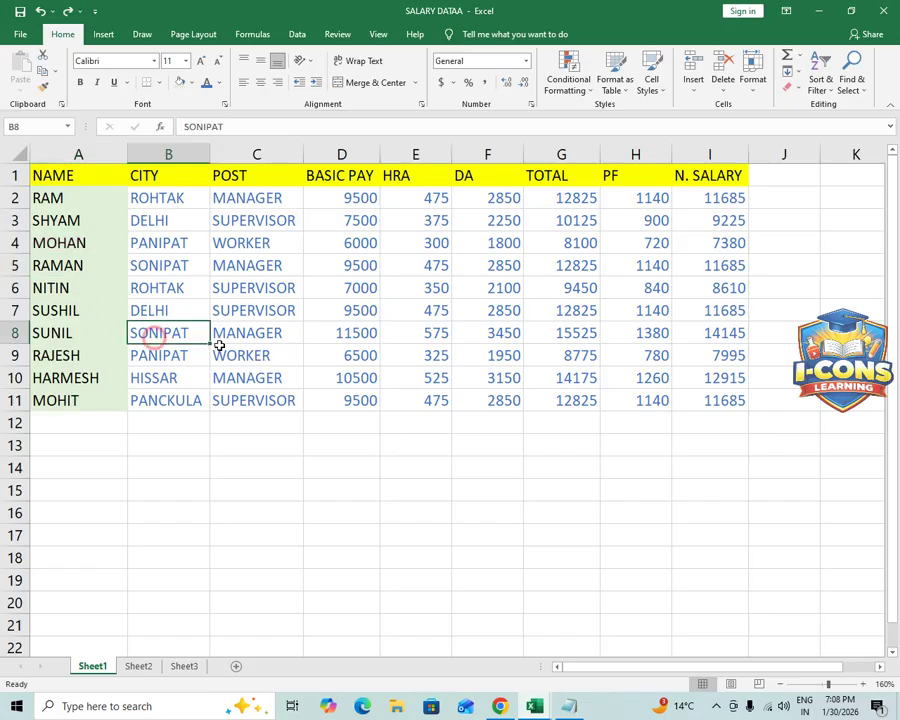
scroll(252, 341, "up", 1)
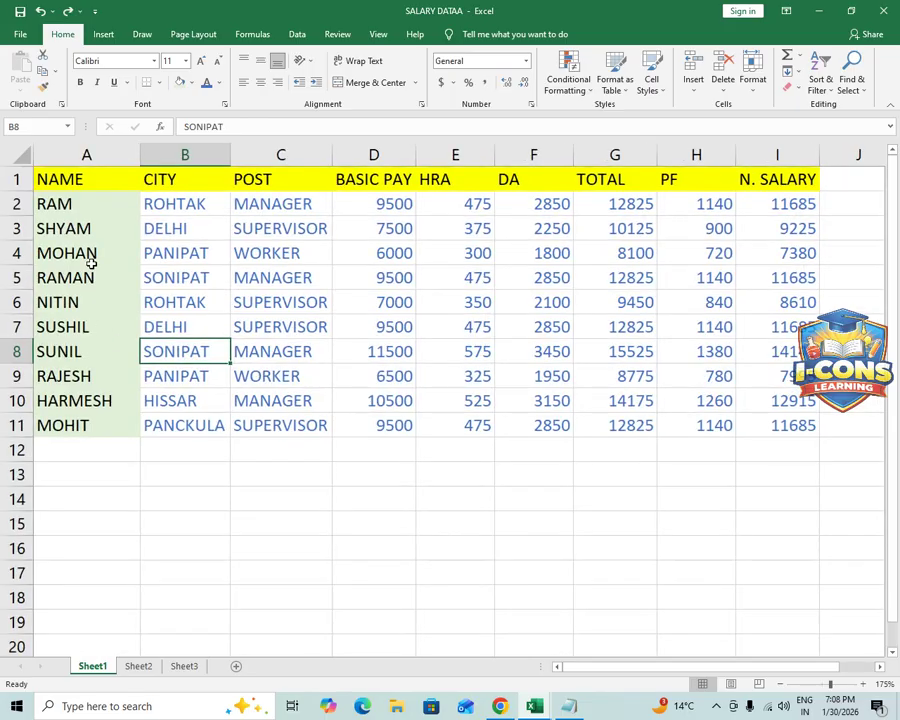
Turn on filtering for the salary table in range A1:I11
left_click_drag(100, 186, 756, 425)
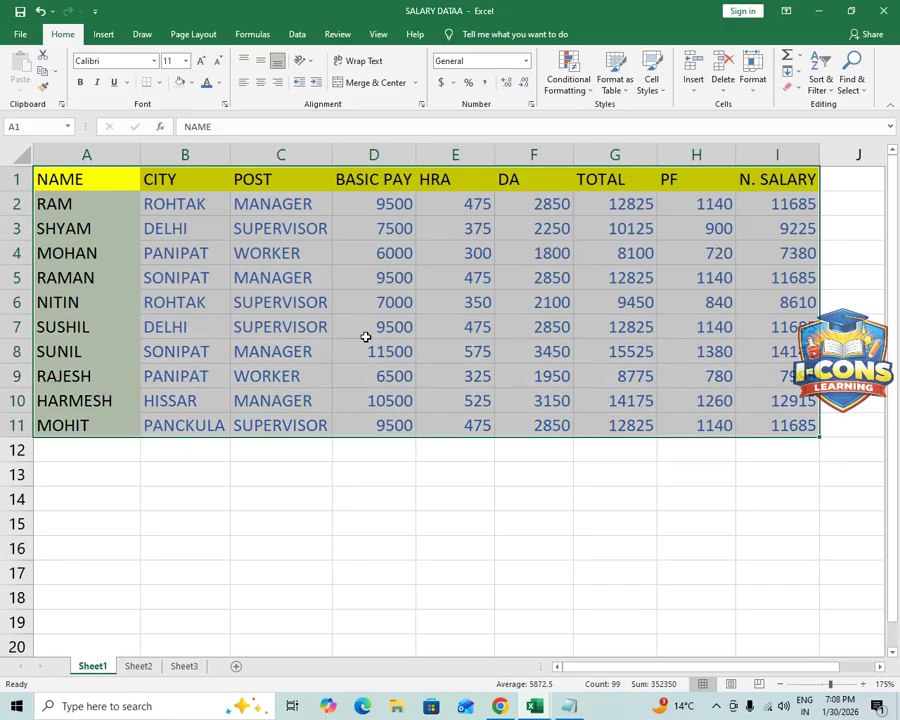
left_click(177, 298)
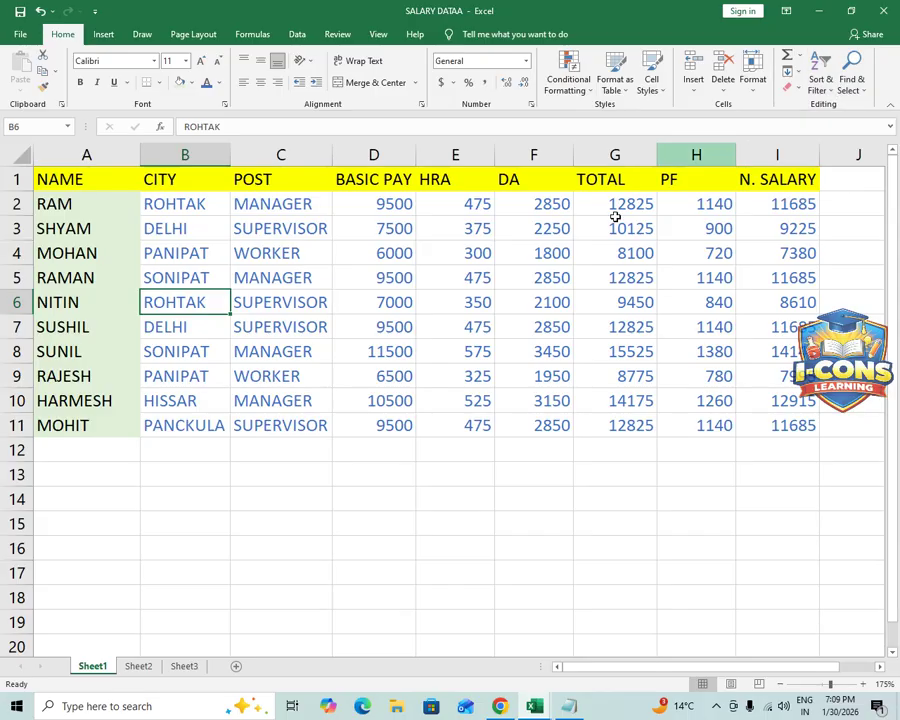
left_click(177, 353)
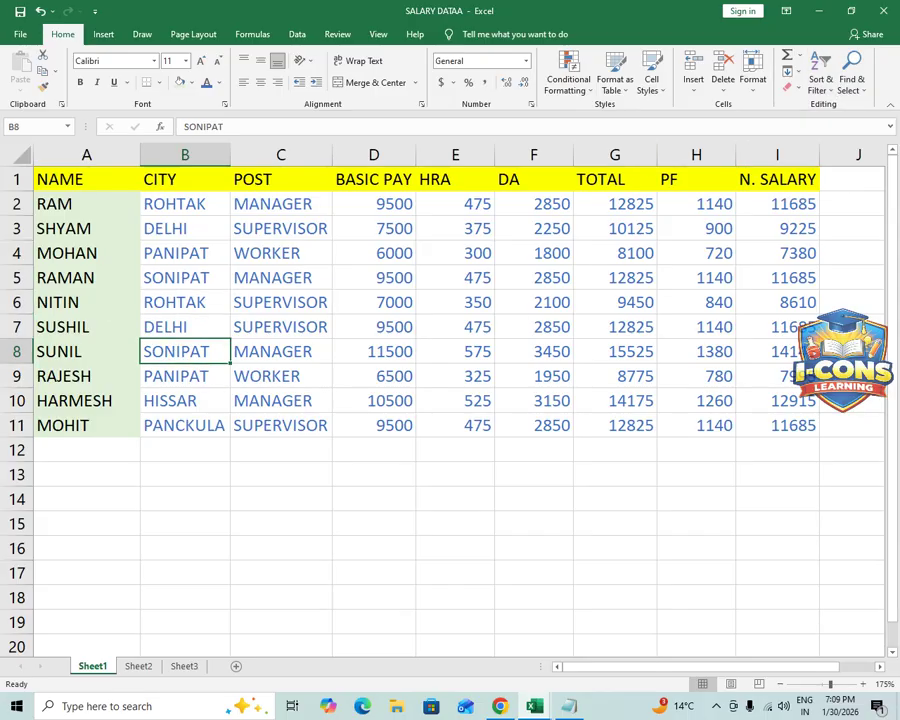
left_click_drag(81, 191, 781, 424)
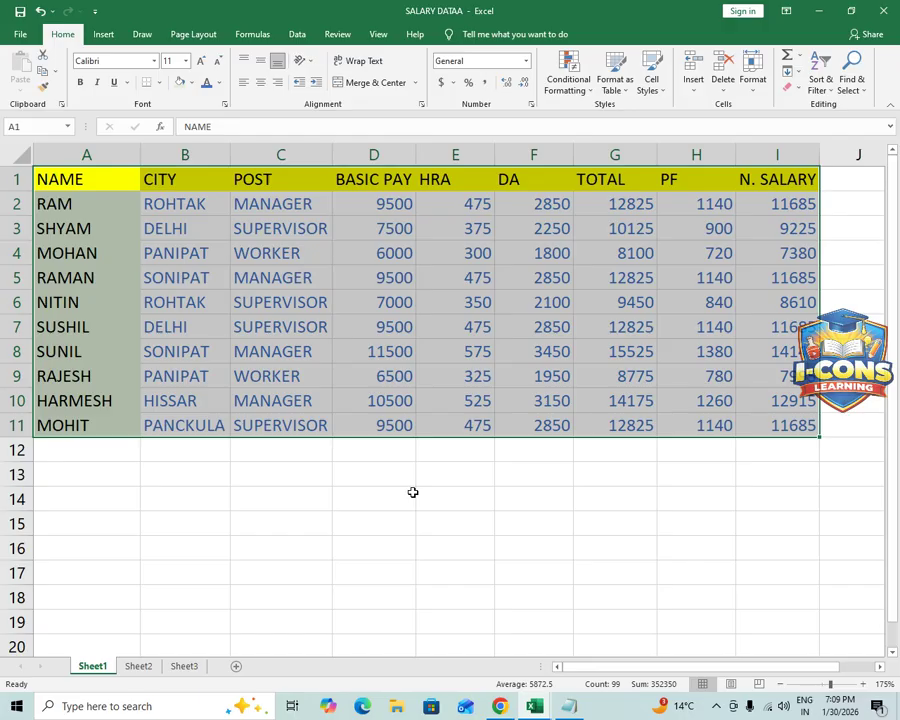
key("ctrl+shift+l")
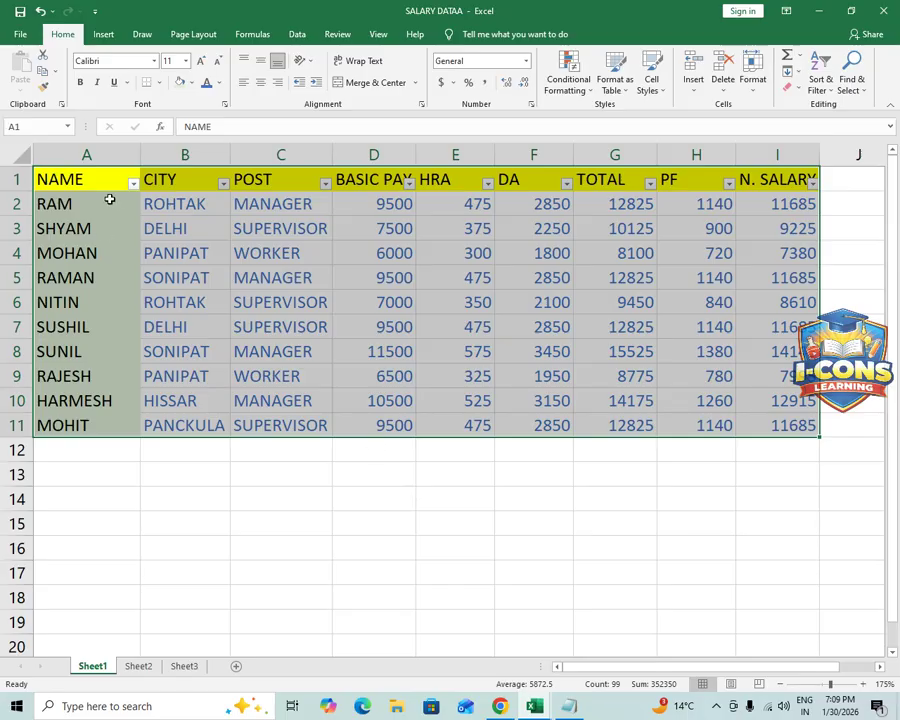
left_click(186, 270)
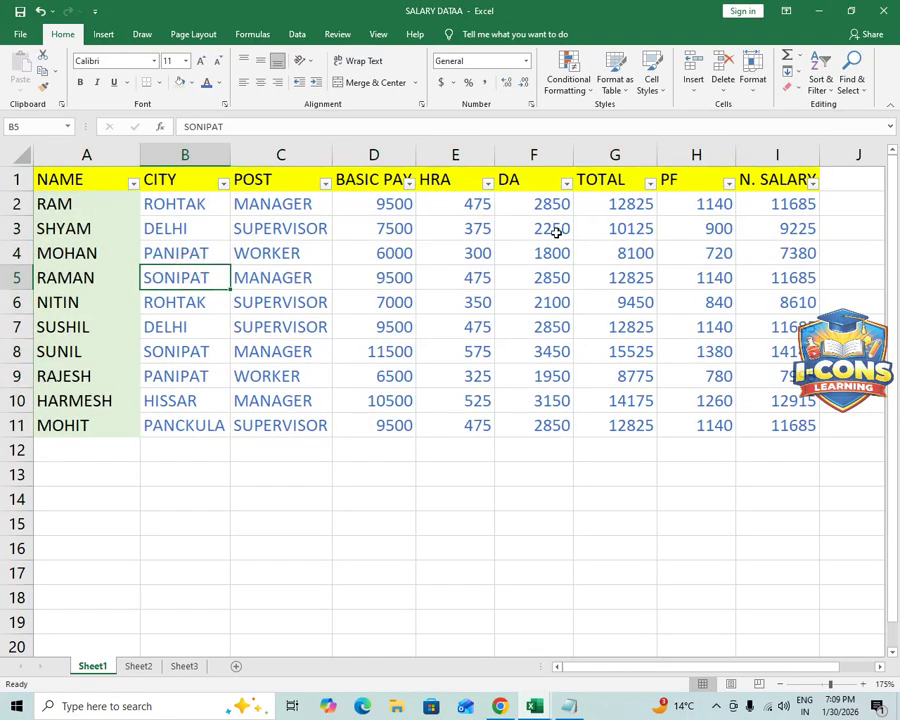
Filter the CITY column to show only the ROHTAK rows
left_click(223, 184)
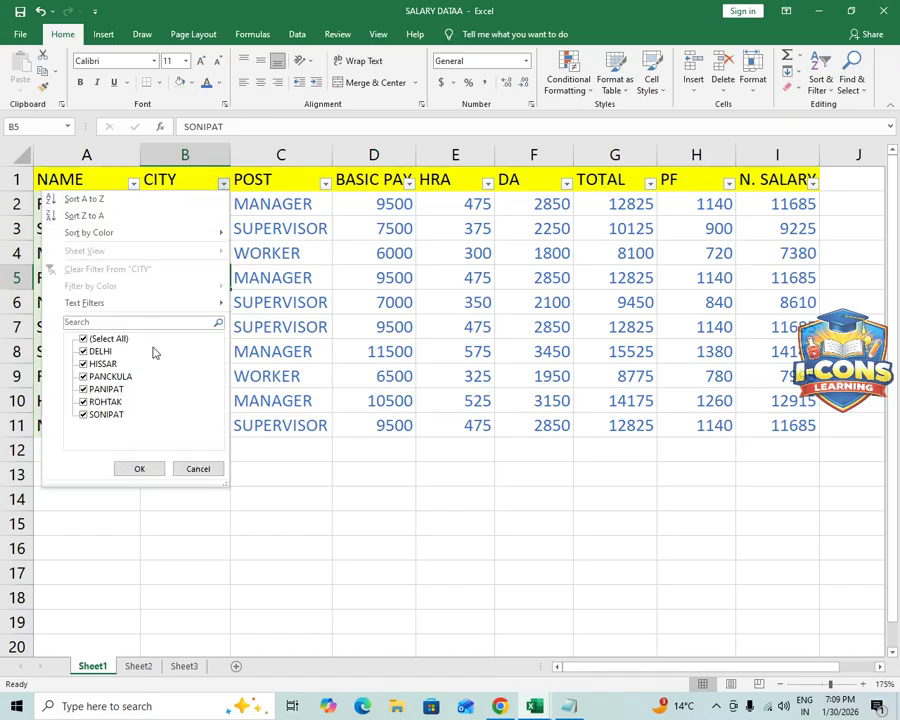
left_click(84, 339)
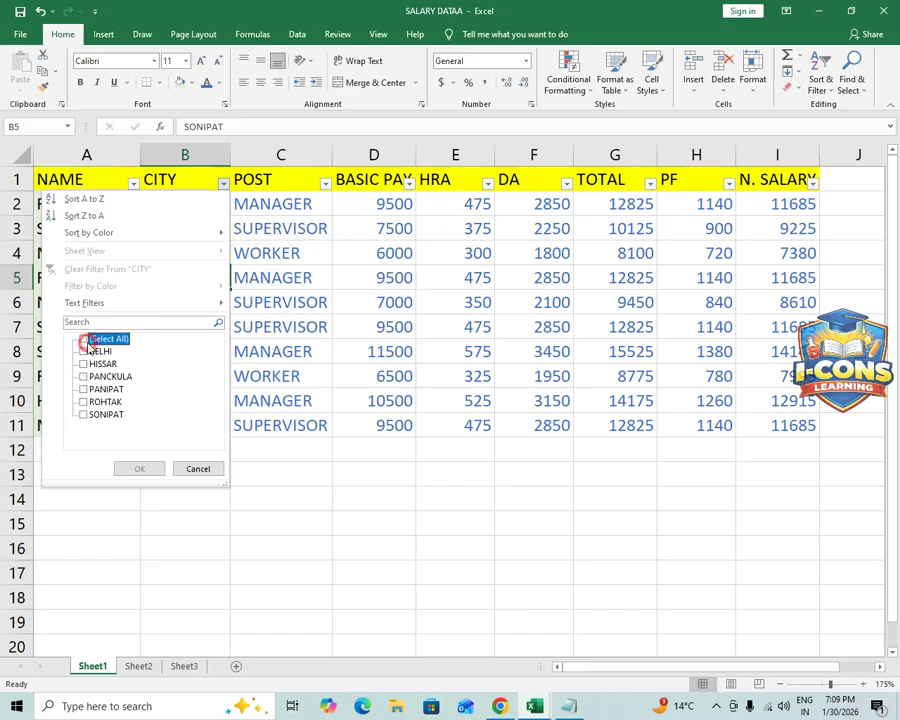
left_click(84, 401)
left_click(140, 468)
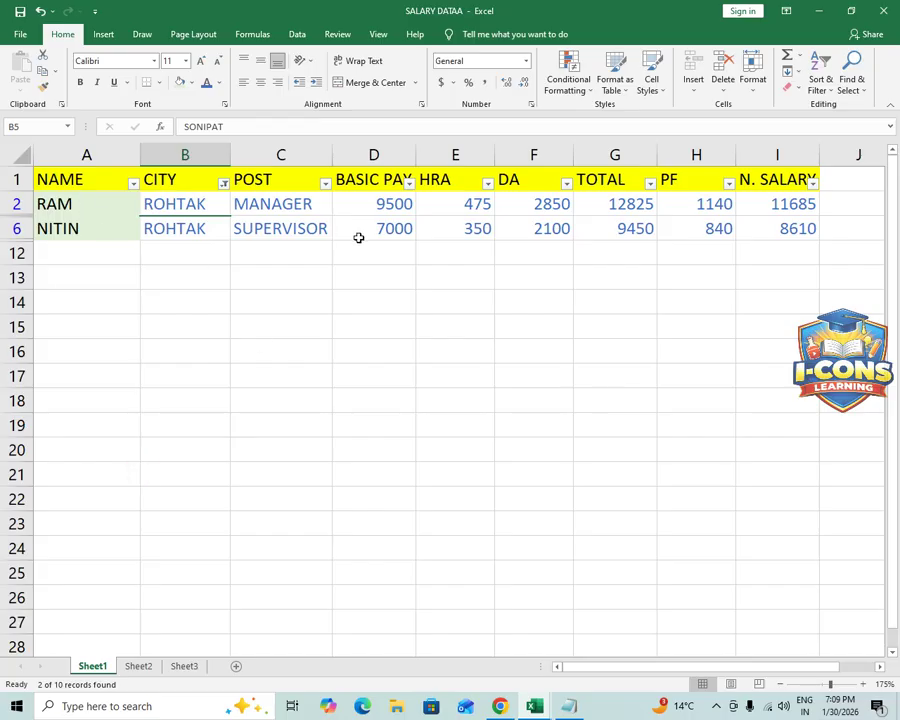
Clear the filter from the CITY column and turn off filtering for the range A1:I11
left_click(224, 184)
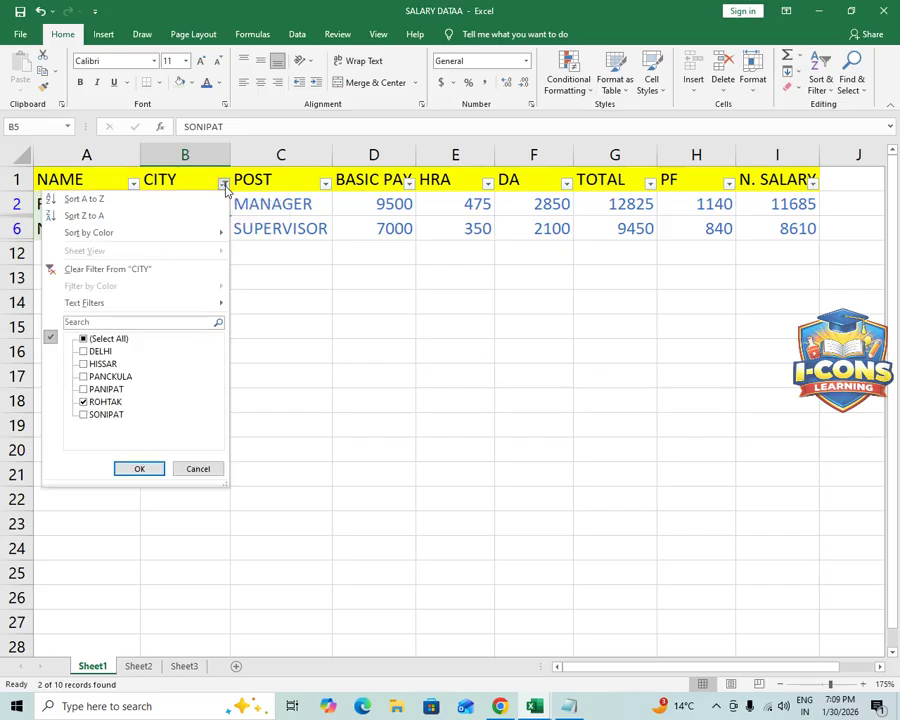
left_click(141, 272)
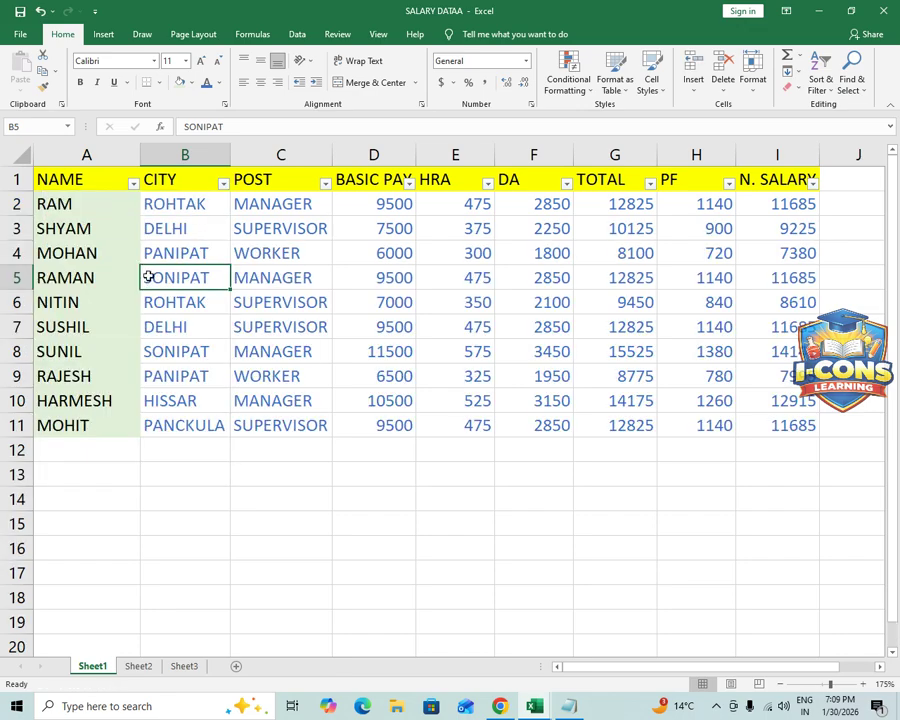
left_click_drag(100, 180, 757, 424)
left_click(819, 80)
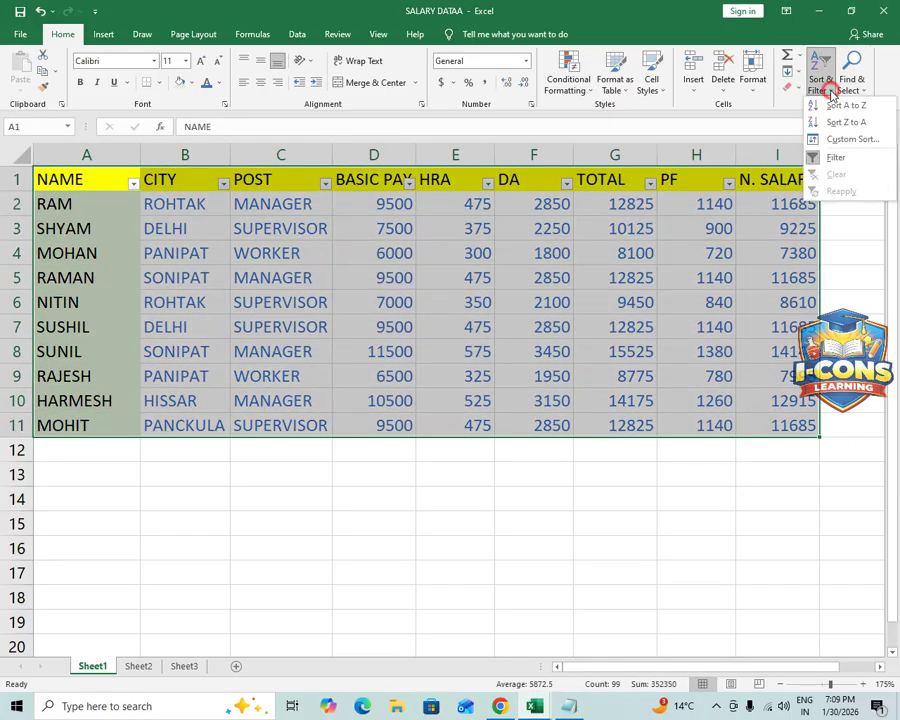
left_click(826, 159)
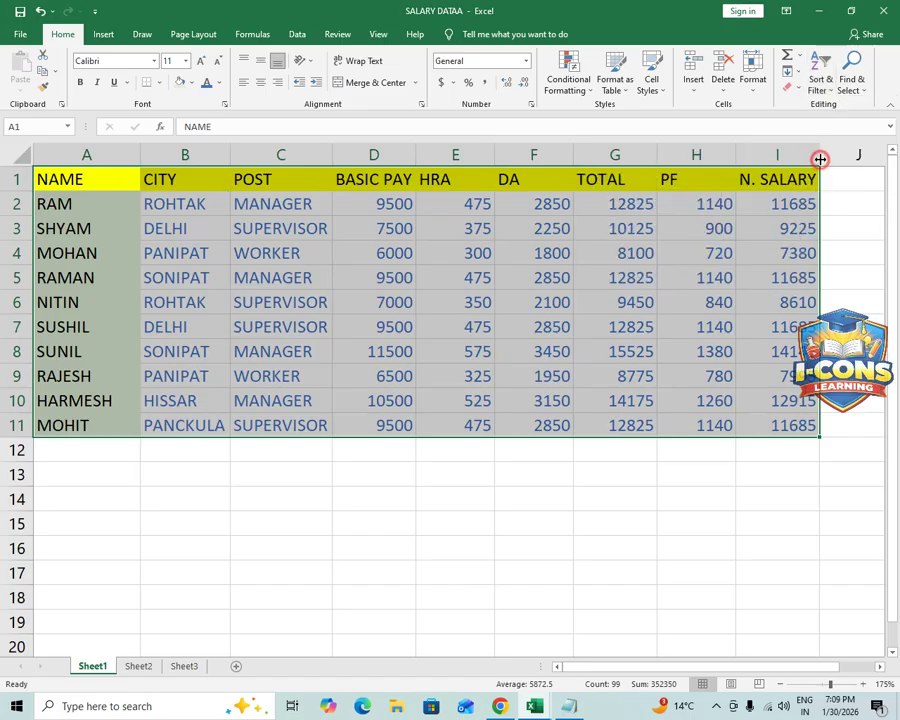
Toggle filtering for the salary table on and off again
left_click(822, 84)
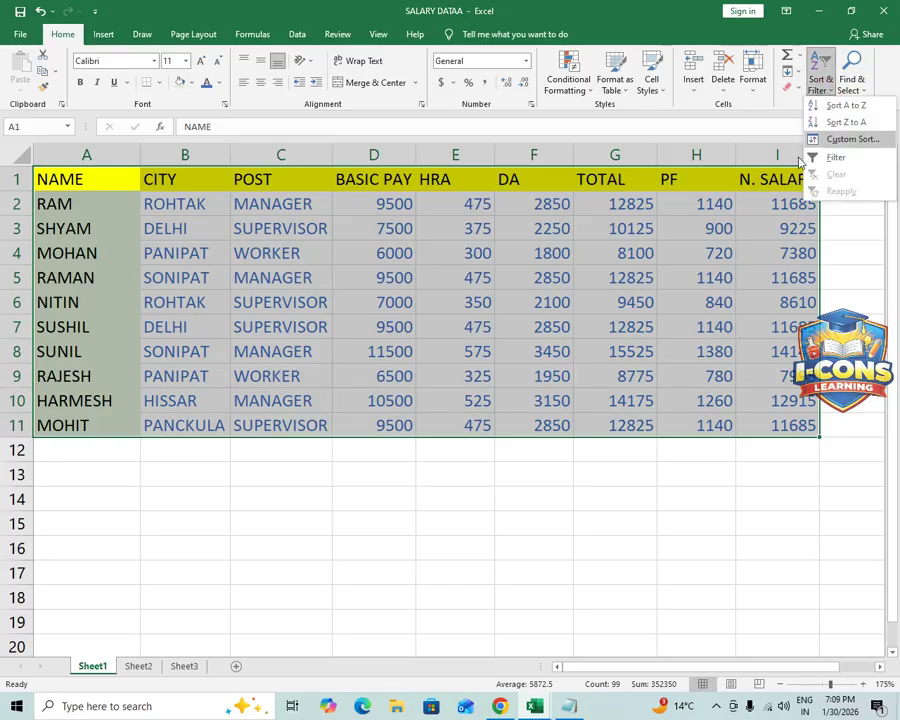
left_click(818, 157)
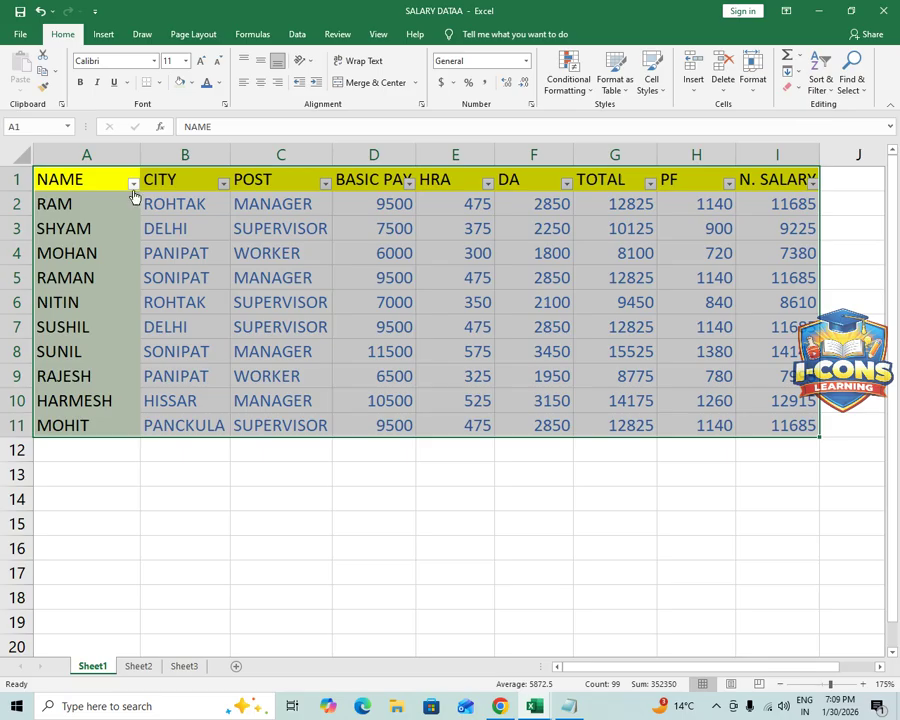
left_click(822, 86)
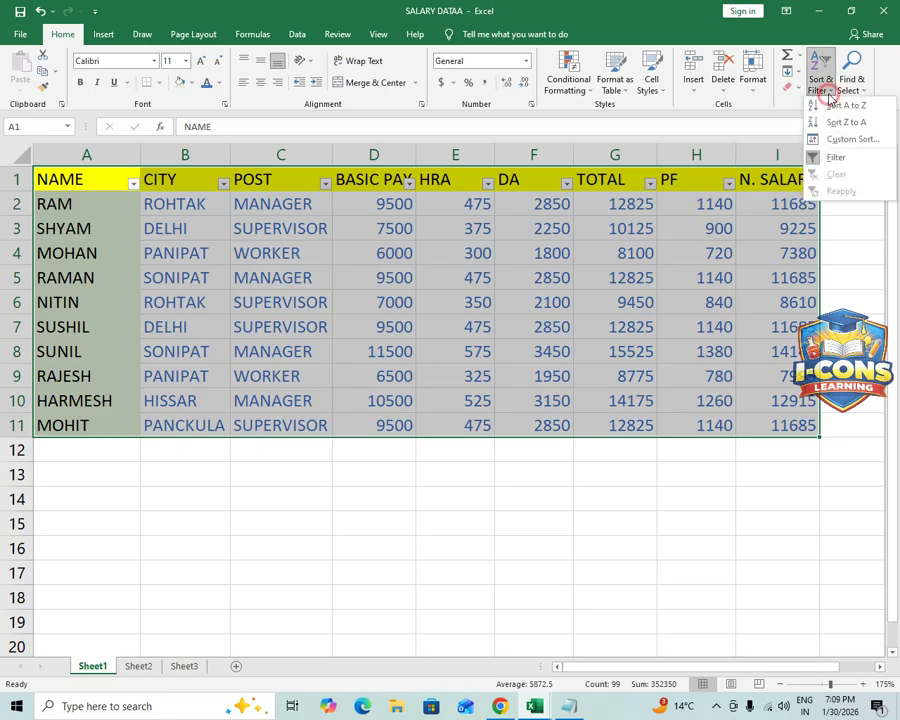
left_click(816, 160)
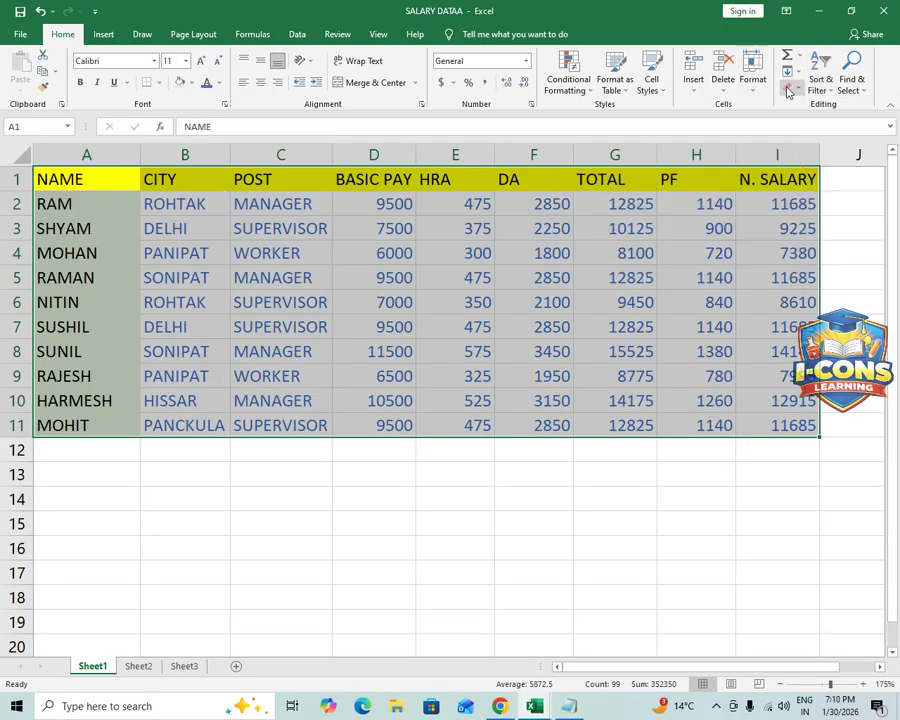
left_click(822, 88)
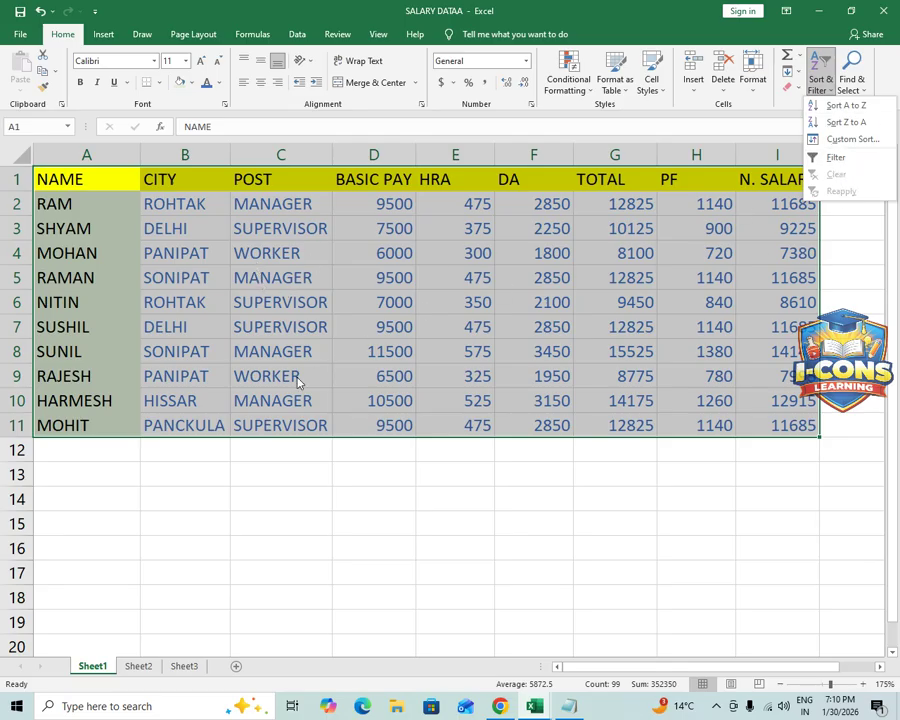
left_click(252, 283)
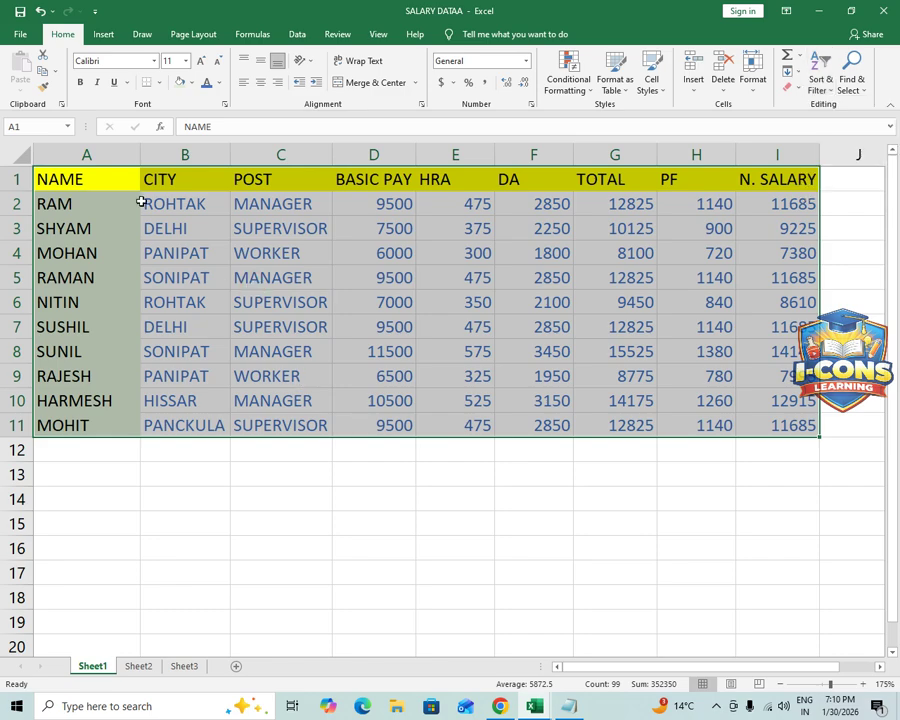
Turn on filtering for the salary table and filter the POST column to exclude SUPERVISOR
key("ctrl+shift+l")
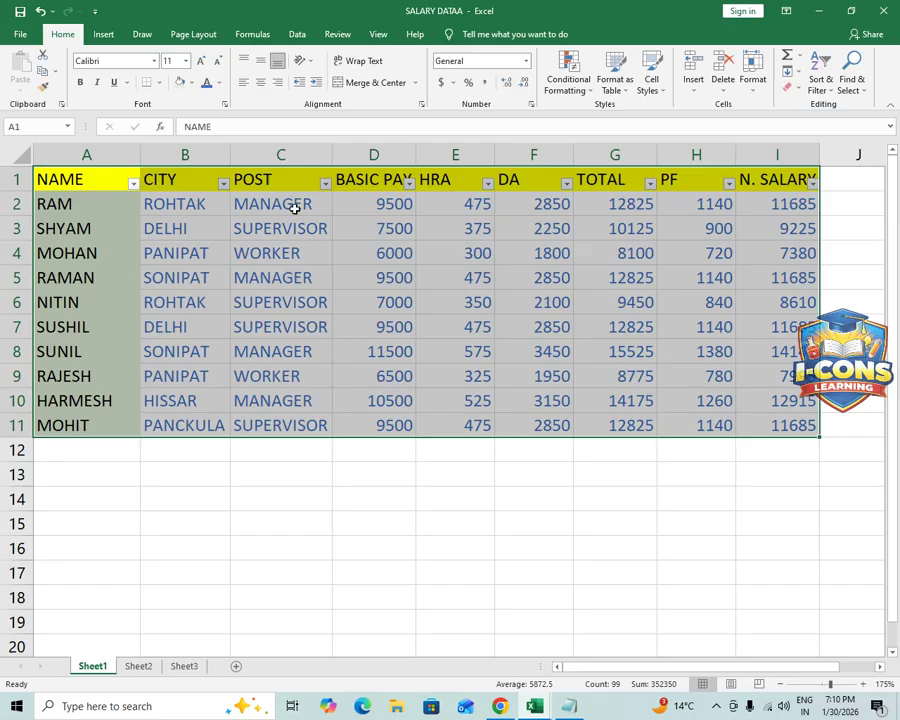
left_click(322, 192)
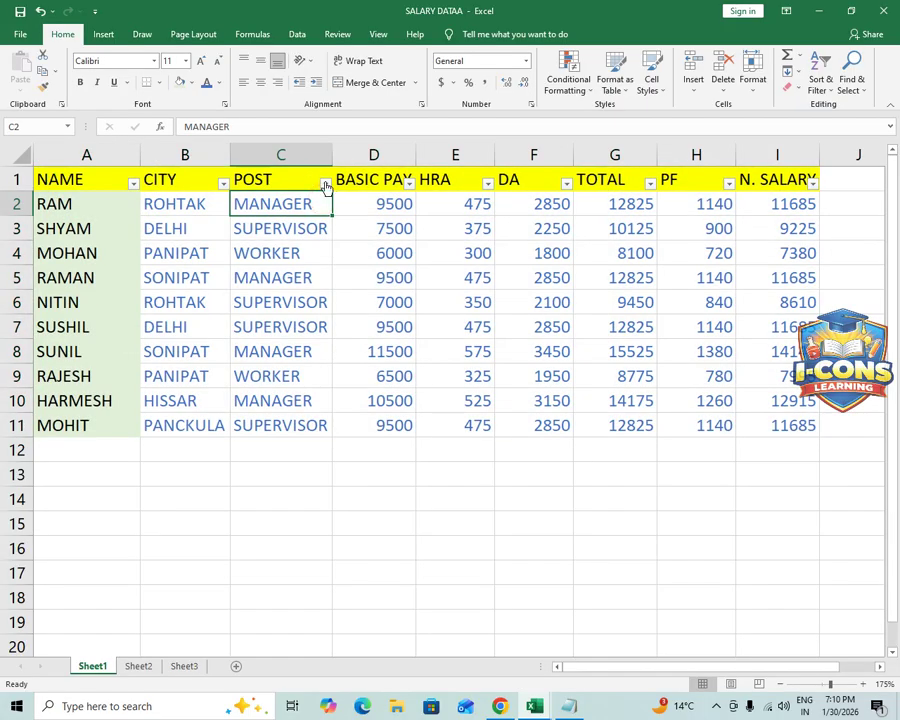
left_click(325, 184)
left_click(185, 364)
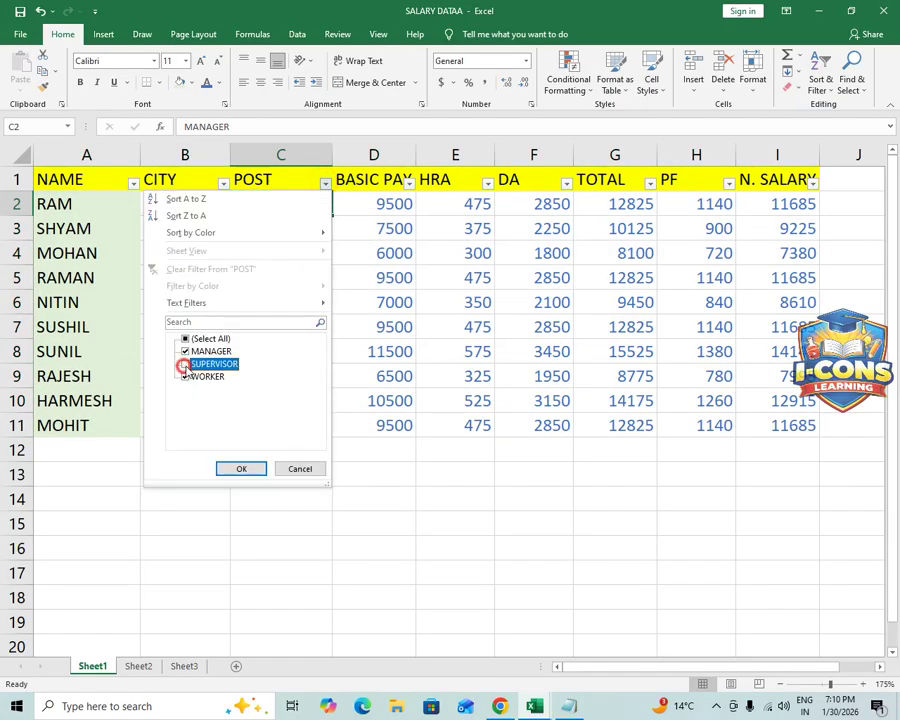
left_click(240, 467)
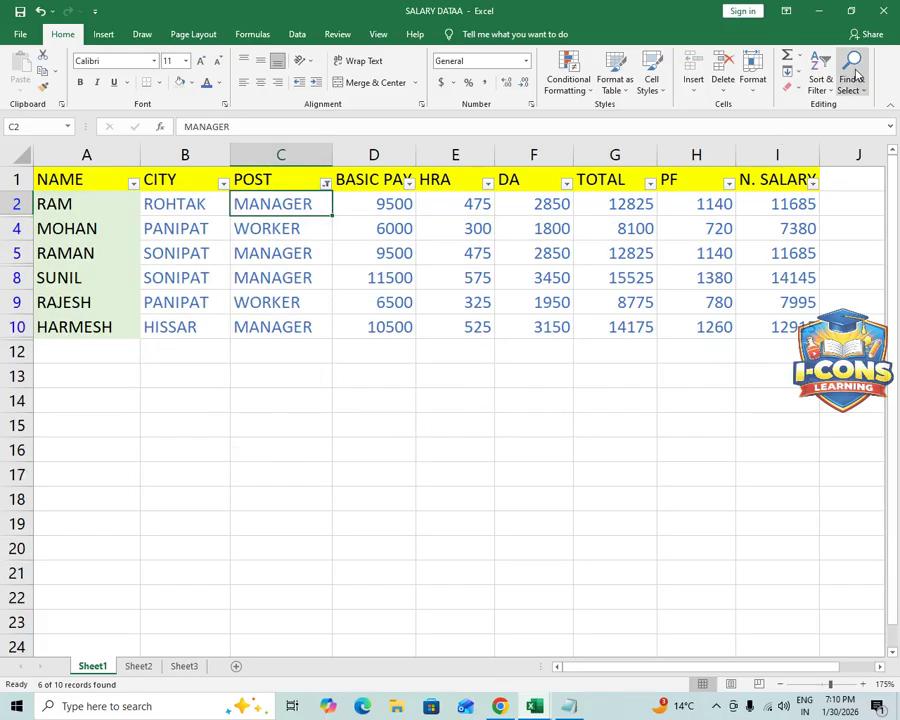
Reapply the filter on the salary table and clear it to show all rows
left_click(824, 88)
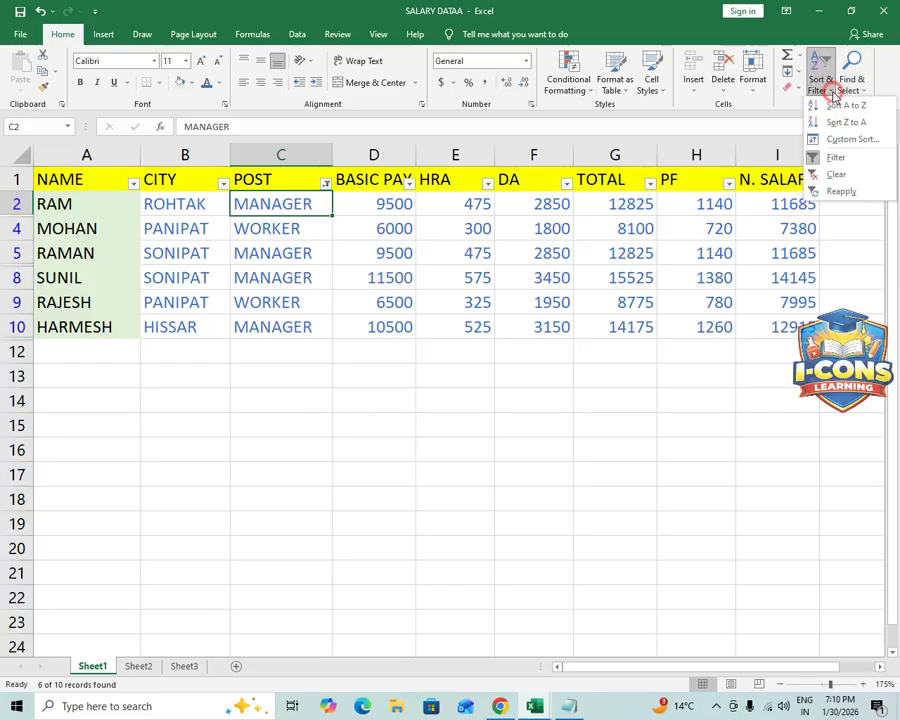
left_click(842, 193)
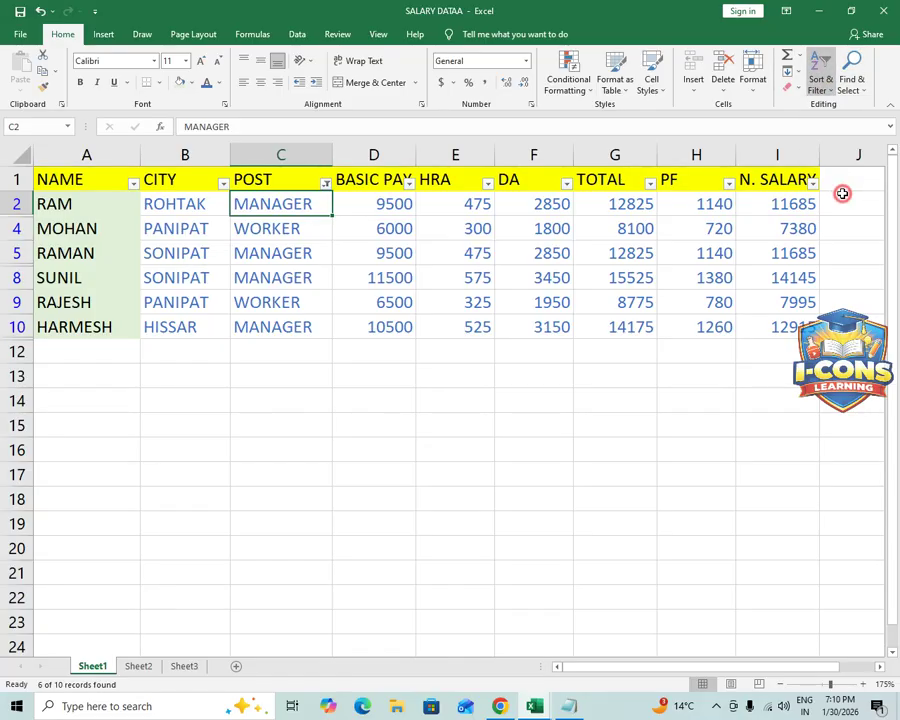
left_click(824, 90)
left_click(834, 172)
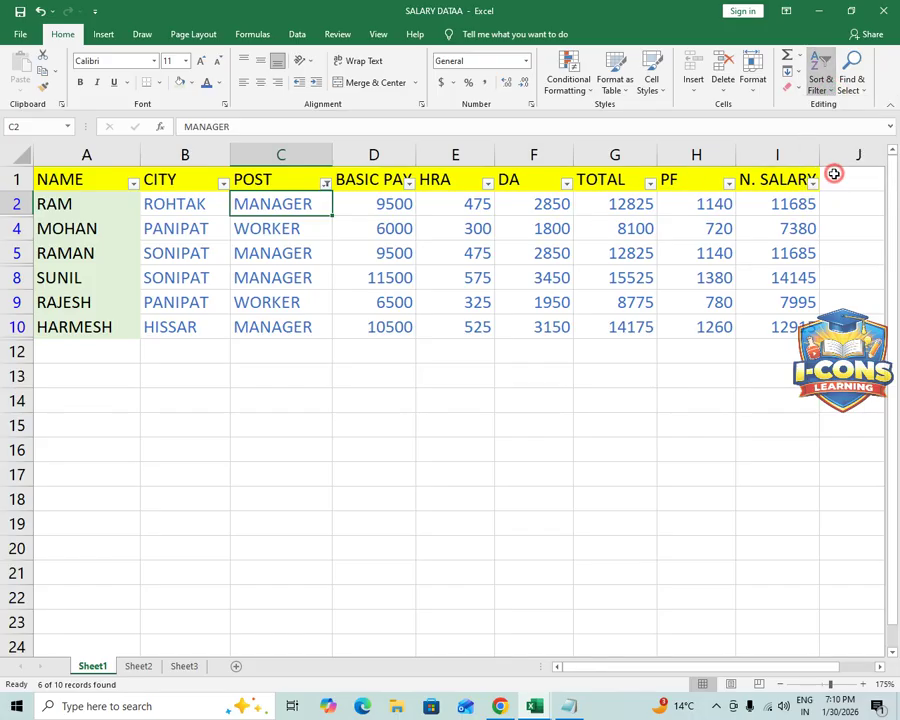
left_click(436, 270)
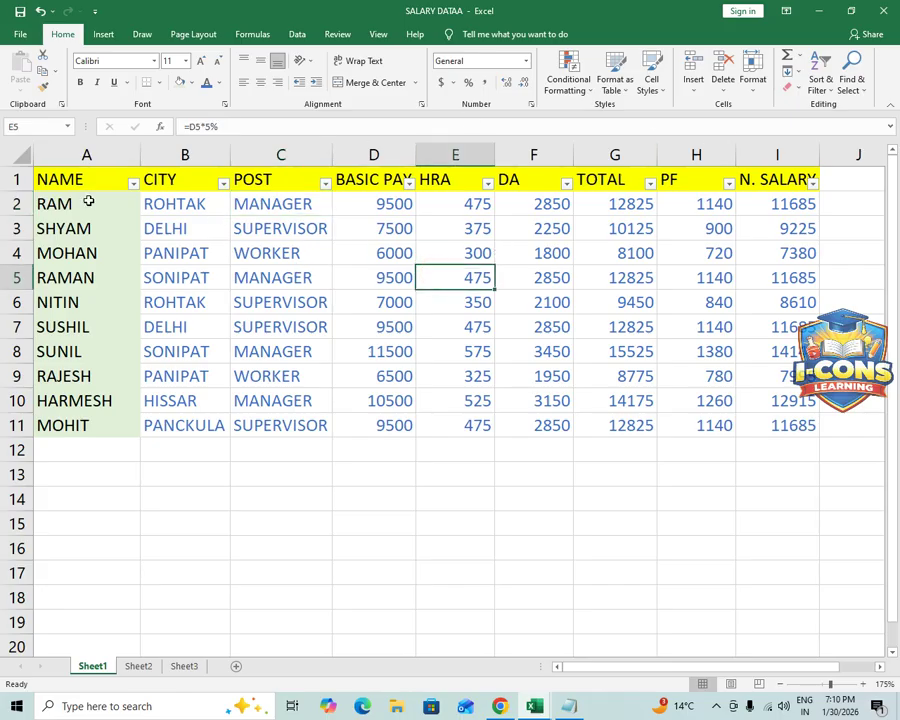
Turn off filtering for the salary table in range A1:I11
left_click_drag(66, 176, 772, 417)
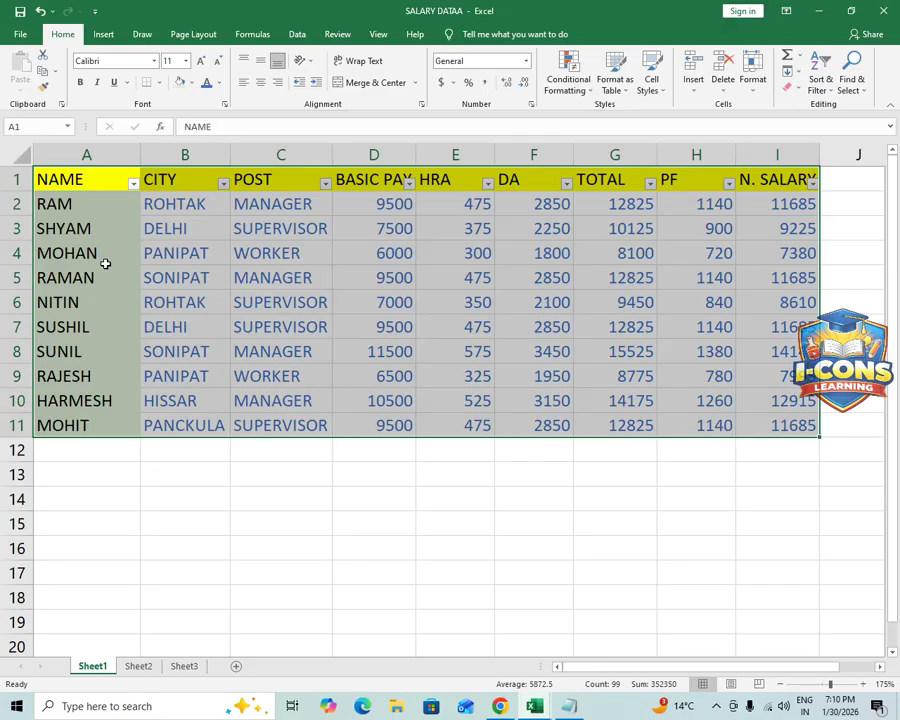
key("ctrl+shift+l")
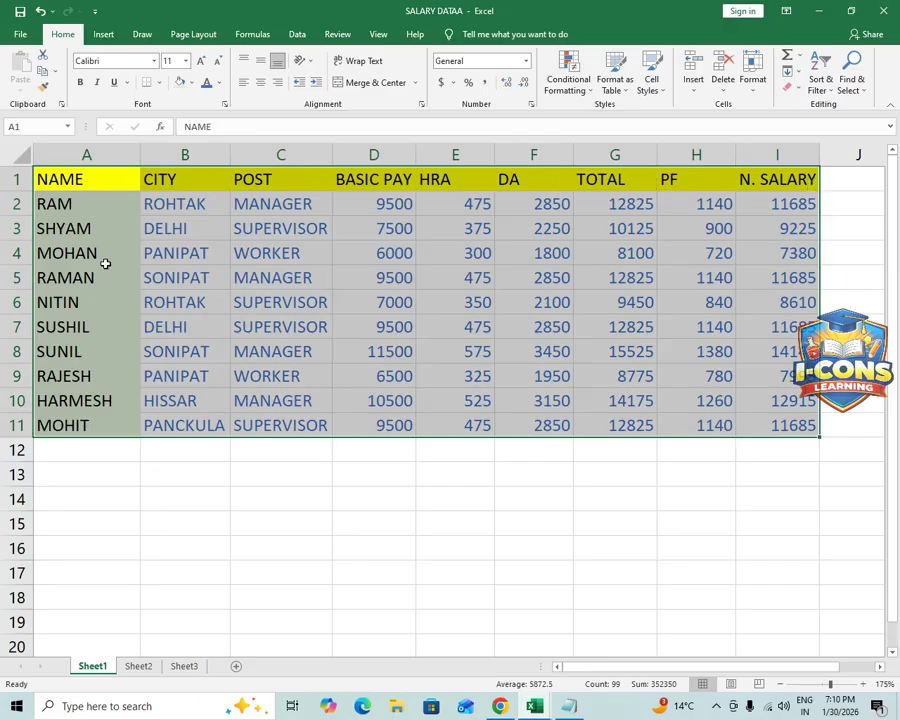
left_click(405, 326)
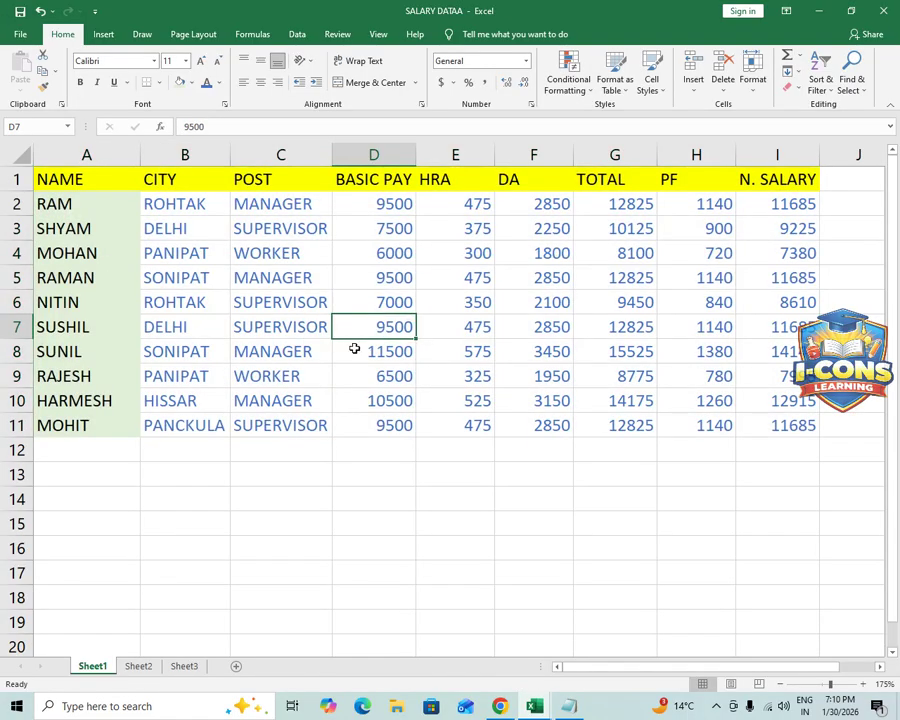